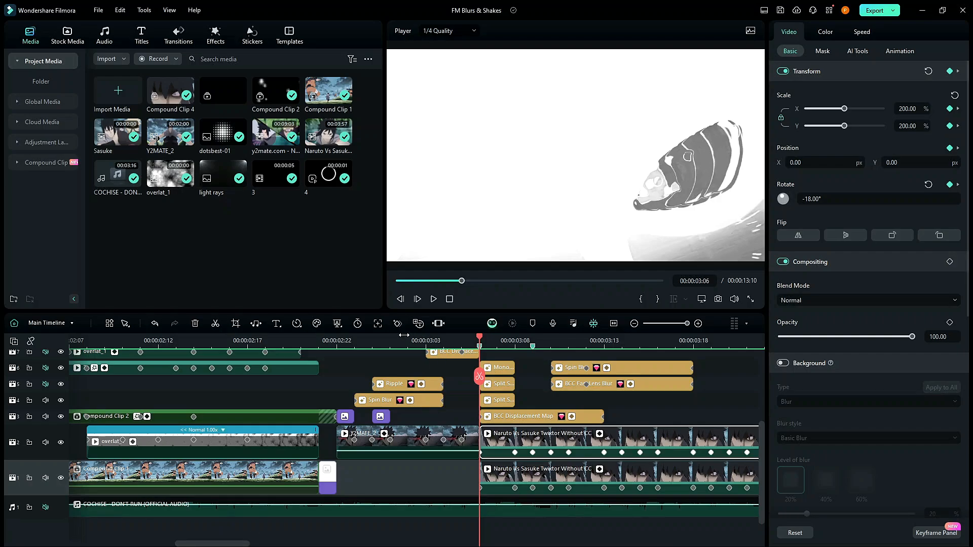
pyautogui.moveTo(404, 335)
pyautogui.mouseDown()
pyautogui.moveTo(394, 338)
pyautogui.moveTo(403, 340)
pyautogui.mouseUp()
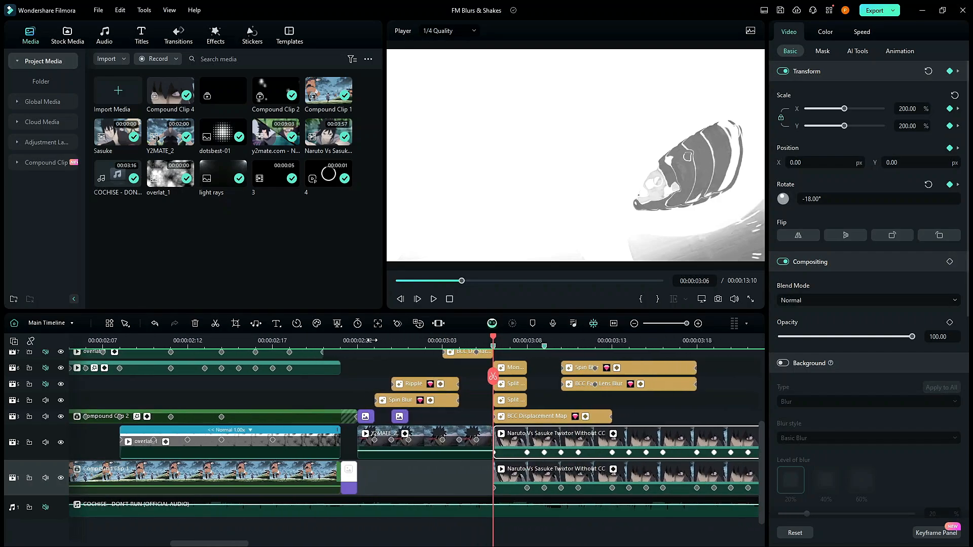
pyautogui.moveTo(369, 340); pyautogui.dragTo(402, 335)
pyautogui.scroll(1, 579, 416)
pyautogui.scroll(-2, 578, 408)
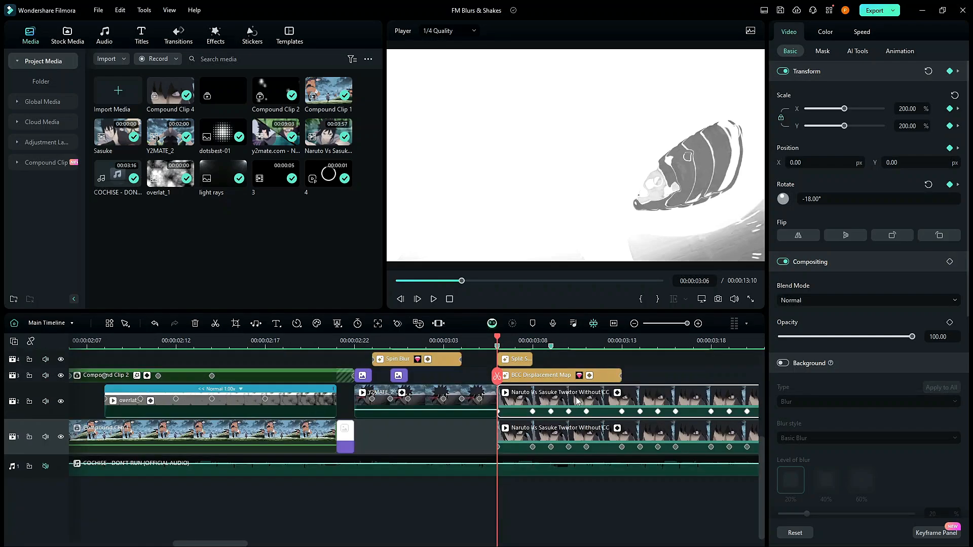
pyautogui.moveTo(674, 360); pyautogui.dragTo(758, 373)
pyautogui.moveTo(552, 372)
pyautogui.mouseDown()
pyautogui.moveTo(545, 336)
pyautogui.moveTo(483, 365)
pyautogui.moveTo(469, 341)
pyautogui.moveTo(491, 344)
pyautogui.moveTo(449, 346)
pyautogui.moveTo(546, 361)
pyautogui.mouseUp()
pyautogui.scroll(-3, 497, 379)
pyautogui.scroll(-2, 511, 435)
# Step: Move the playhead to 00:00:03:06 and delete the lower duplicate of the Naruto Vs Sasuke clip on track 1
pyautogui.click(547, 422)
pyautogui.click(520, 338)
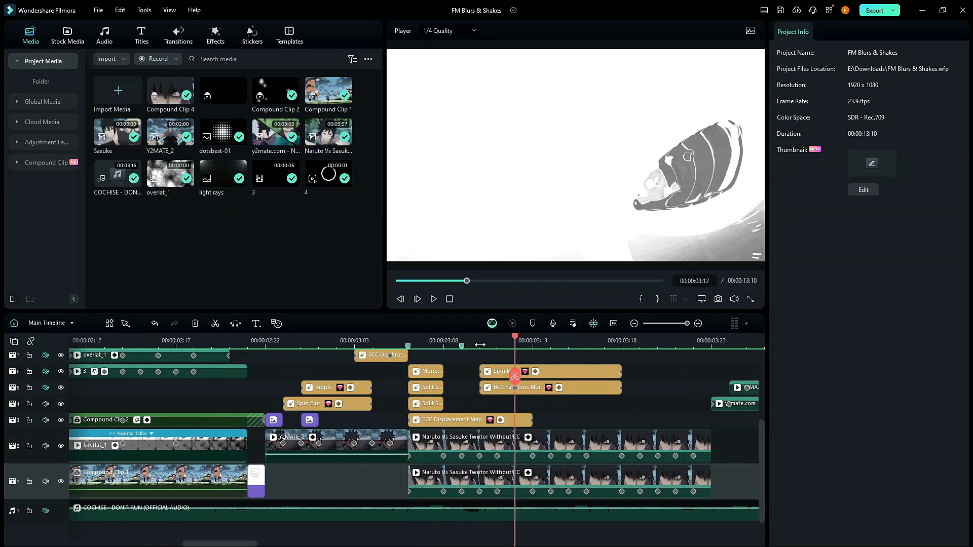
pyautogui.click(408, 337)
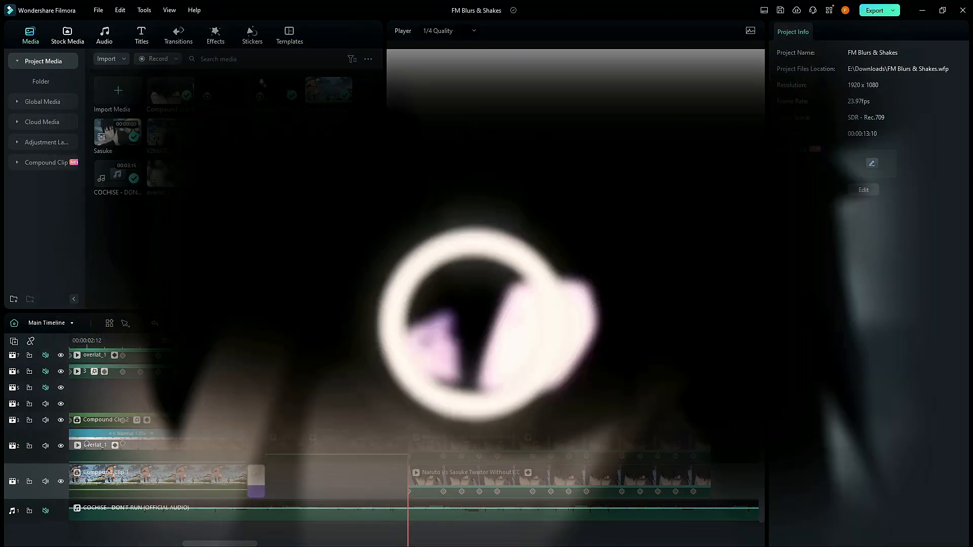
pyautogui.moveTo(408, 338)
pyautogui.mouseDown()
pyautogui.moveTo(550, 338)
pyautogui.moveTo(408, 337)
pyautogui.mouseUp()
pyautogui.click(566, 471)
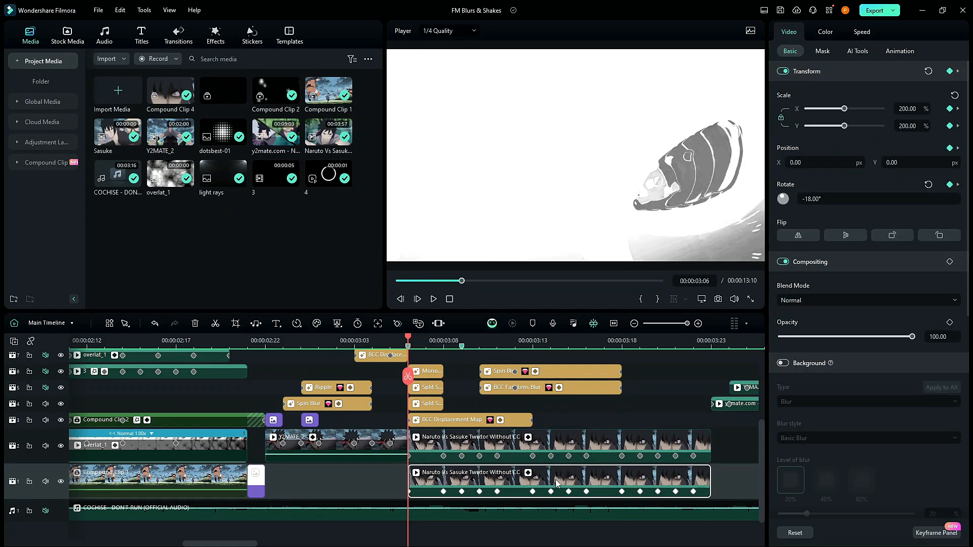
pyautogui.moveTo(557, 482); pyautogui.dragTo(539, 446)
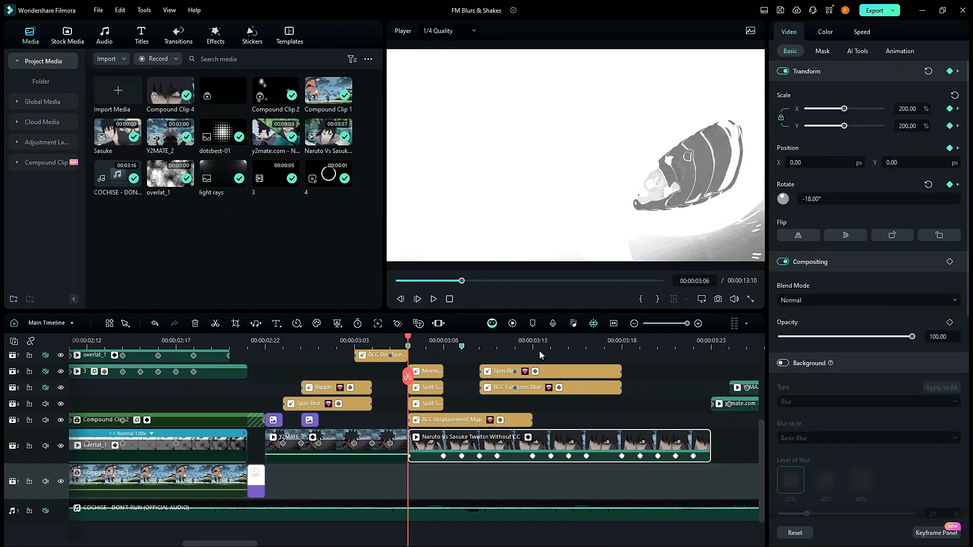
# Step: Turn the remaining Naruto Vs Sasuke clip into a compound clip and open its timeline for editing
pyautogui.scroll(-3, 494, 370)
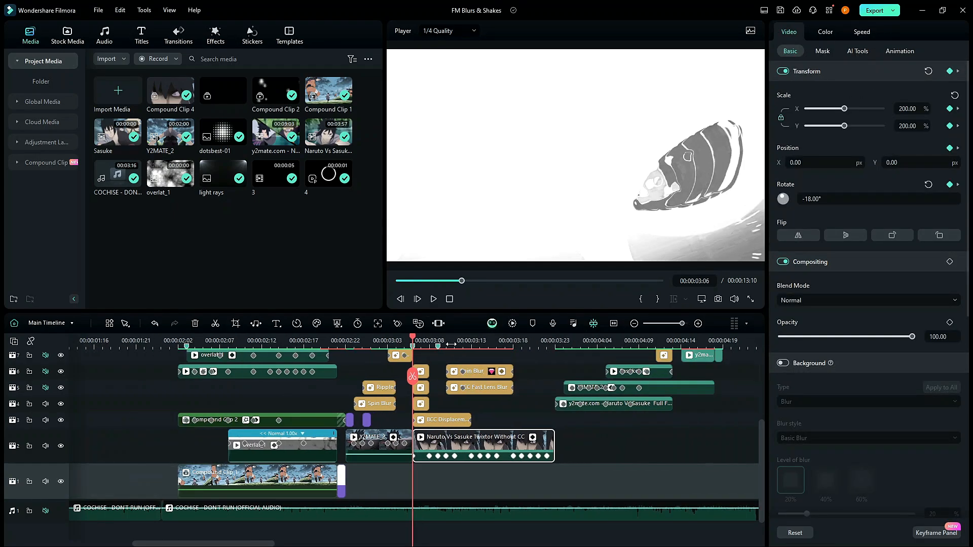
pyautogui.rightClick(520, 445)
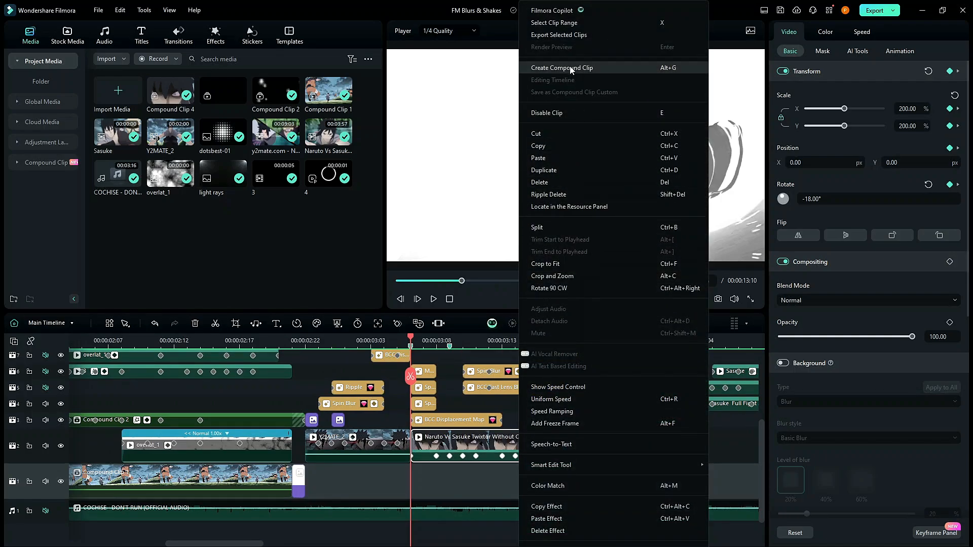
pyautogui.click(570, 69)
pyautogui.click(534, 286)
pyautogui.click(504, 445)
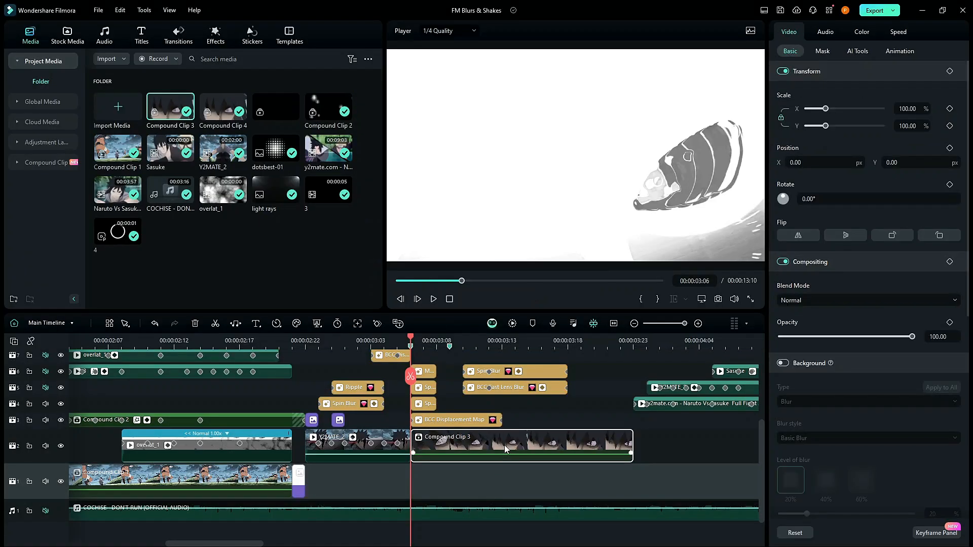
pyautogui.doubleClick(504, 445)
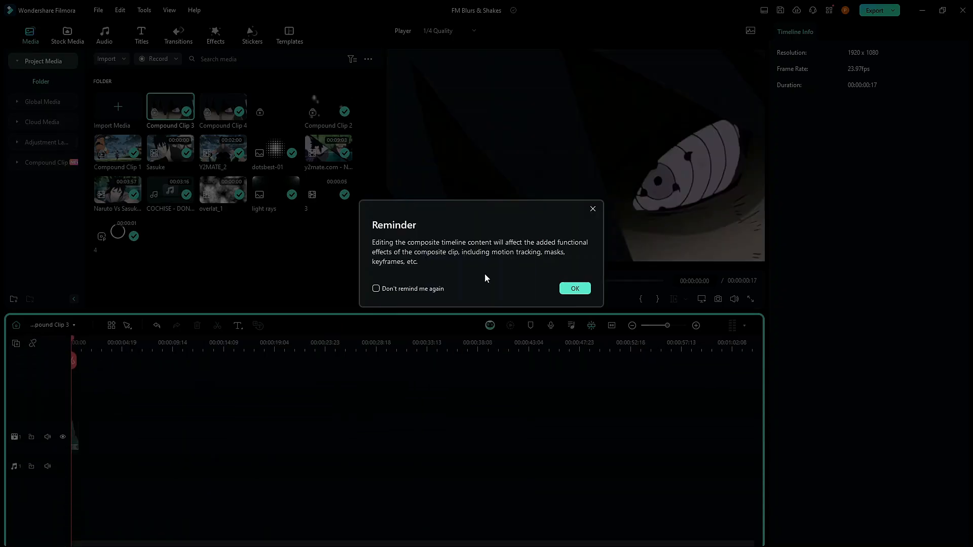
pyautogui.click(578, 288)
# Step: Split the clip inside the compound timeline at 00:00:00:05
pyautogui.moveTo(147, 365); pyautogui.dragTo(160, 385)
pyautogui.click(133, 349)
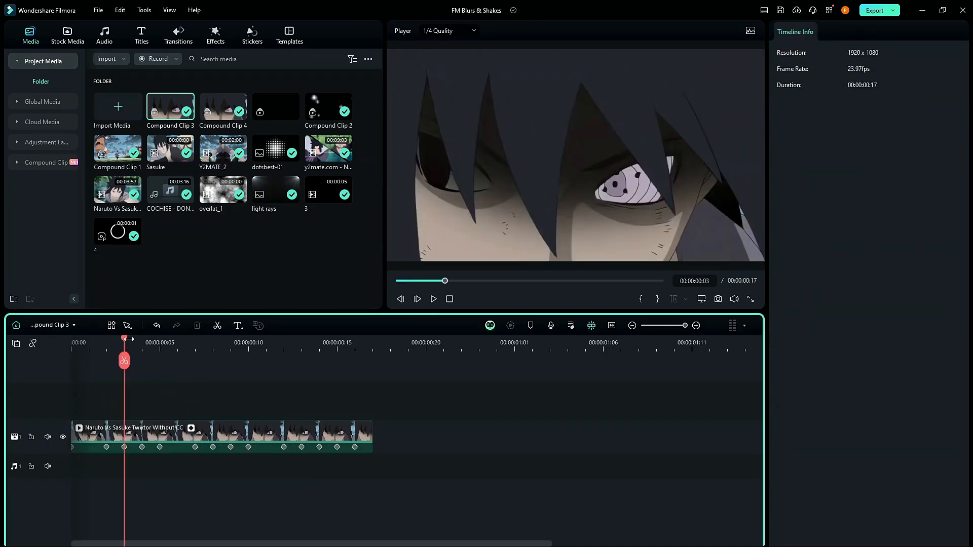
pyautogui.moveTo(124, 339); pyautogui.dragTo(157, 406)
pyautogui.click(203, 446)
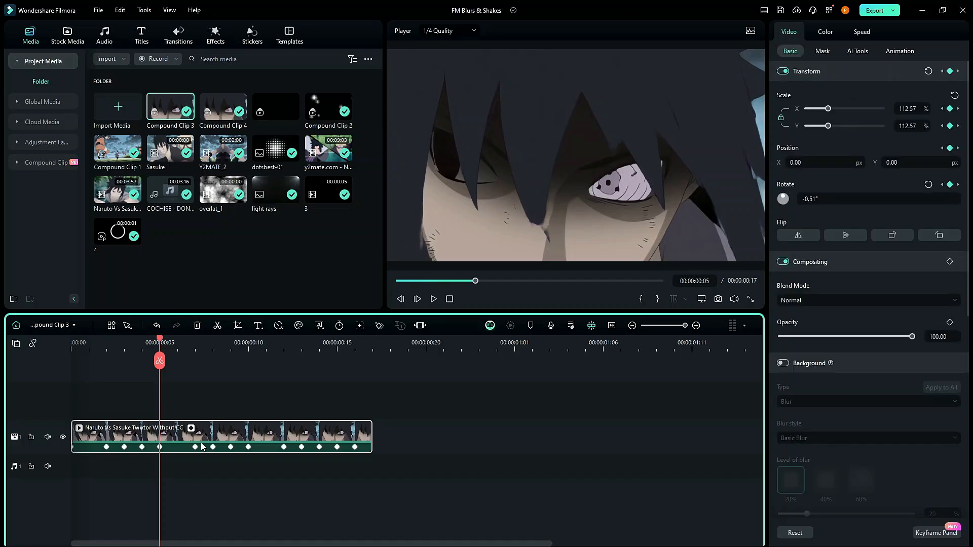
pyautogui.hotkey('ctrl', 'b')
# Step: Copy the second part of the split clip onto the track directly above it
pyautogui.moveTo(160, 373); pyautogui.dragTo(231, 424)
pyautogui.moveTo(230, 382); pyautogui.dragTo(248, 468)
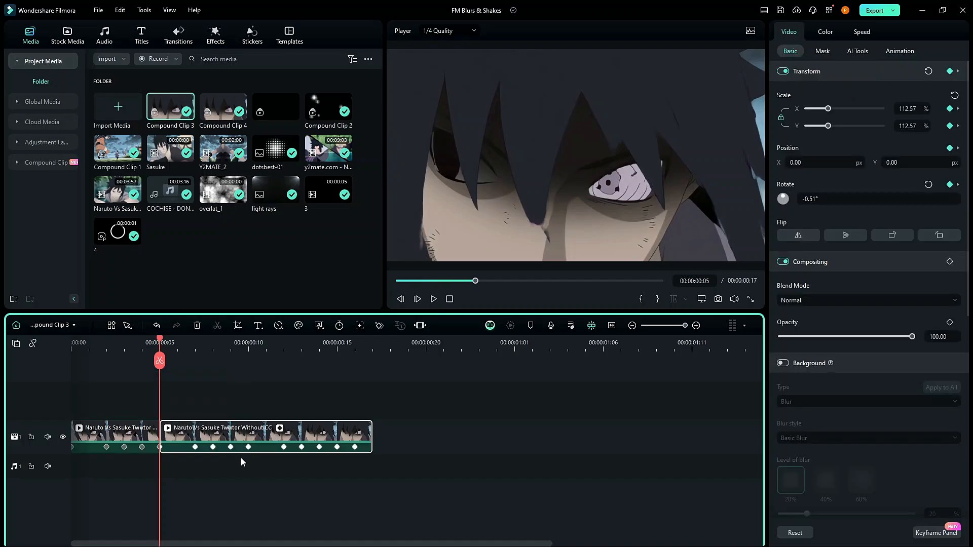
pyautogui.hotkey('ctrl', 'c')
pyautogui.hotkey('ctrl', 'v')
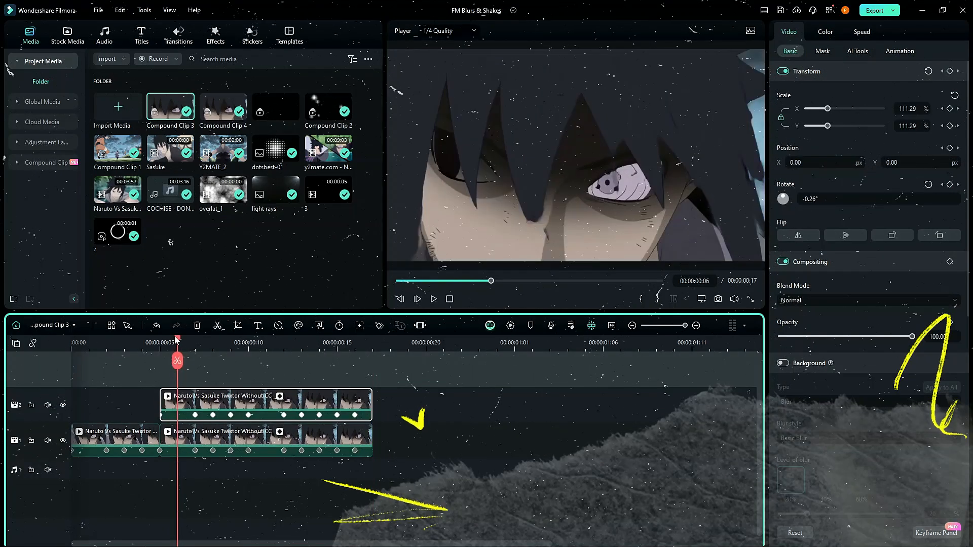
# Step: Enable Smart Cutout on the upper copy of the clip
pyautogui.moveTo(151, 348); pyautogui.dragTo(231, 354)
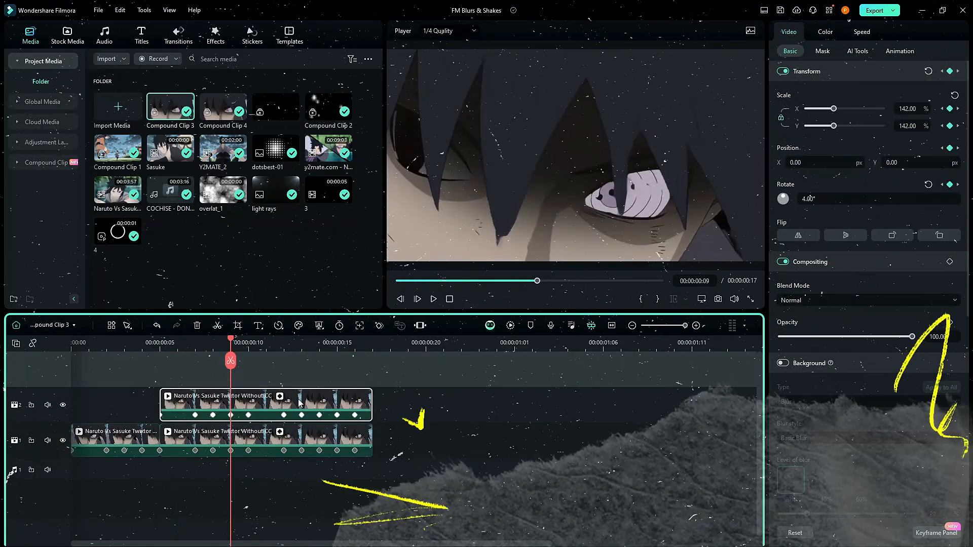
pyautogui.click(857, 51)
pyautogui.scroll(-2, 839, 215)
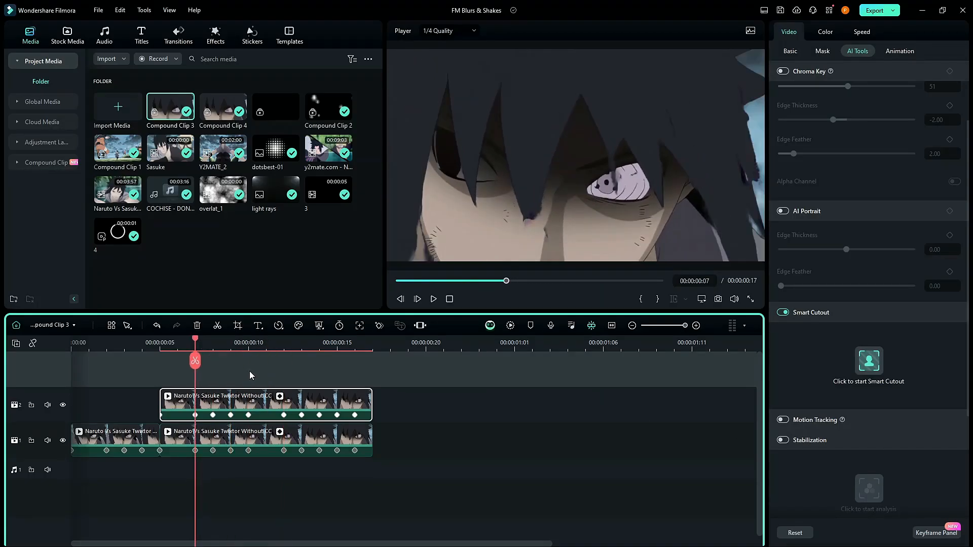
# Step: Browse the effects library categories and show the downloaded effects
pyautogui.click(215, 36)
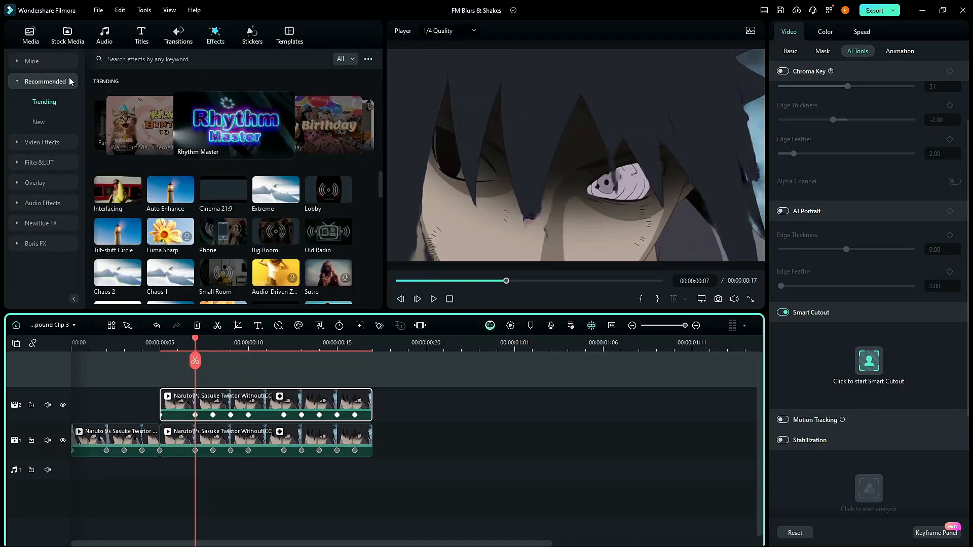
pyautogui.click(62, 62)
pyautogui.click(55, 162)
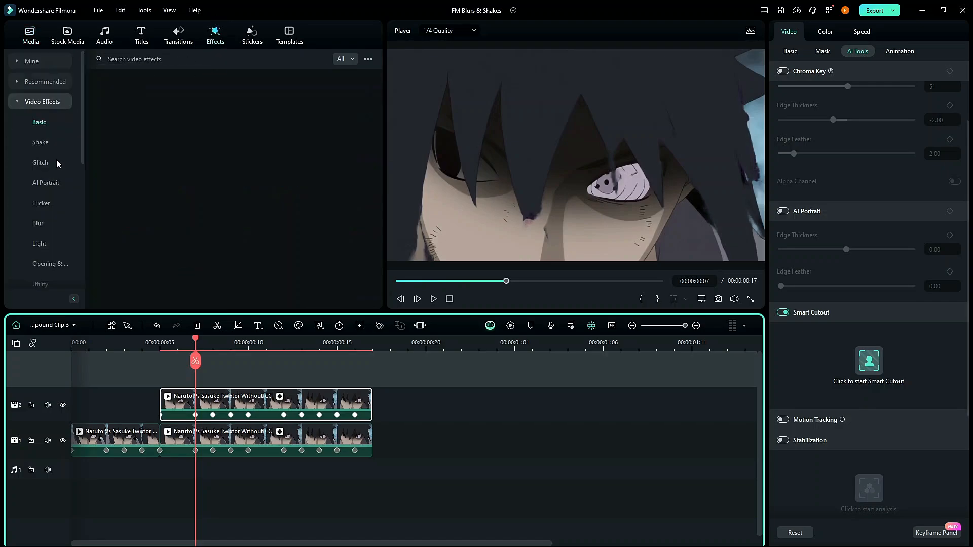
pyautogui.click(19, 104)
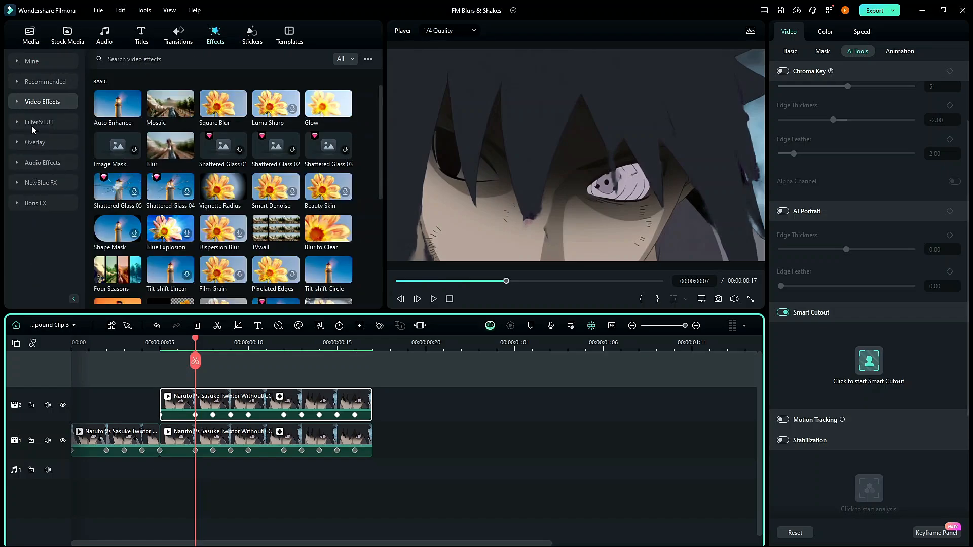
pyautogui.click(42, 183)
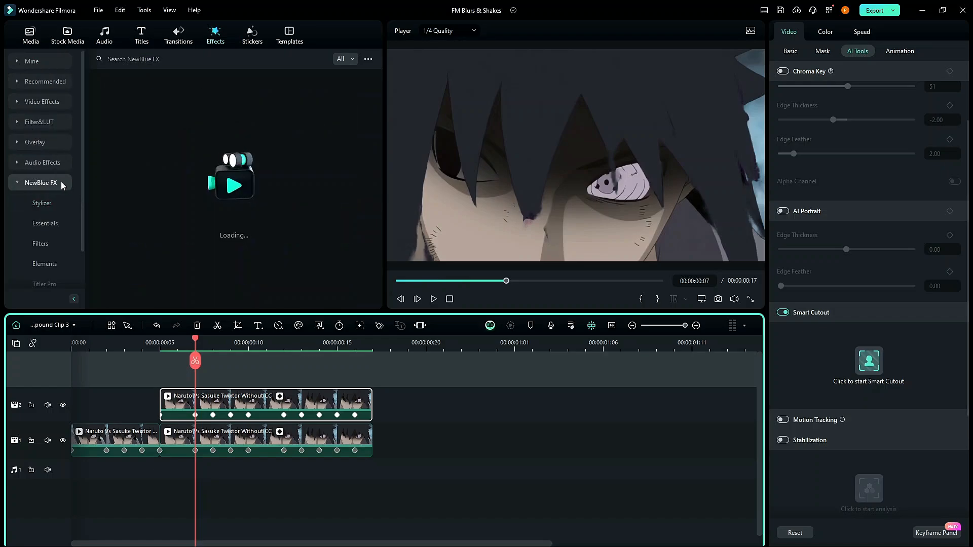
pyautogui.click(56, 183)
pyautogui.click(61, 62)
pyautogui.click(58, 104)
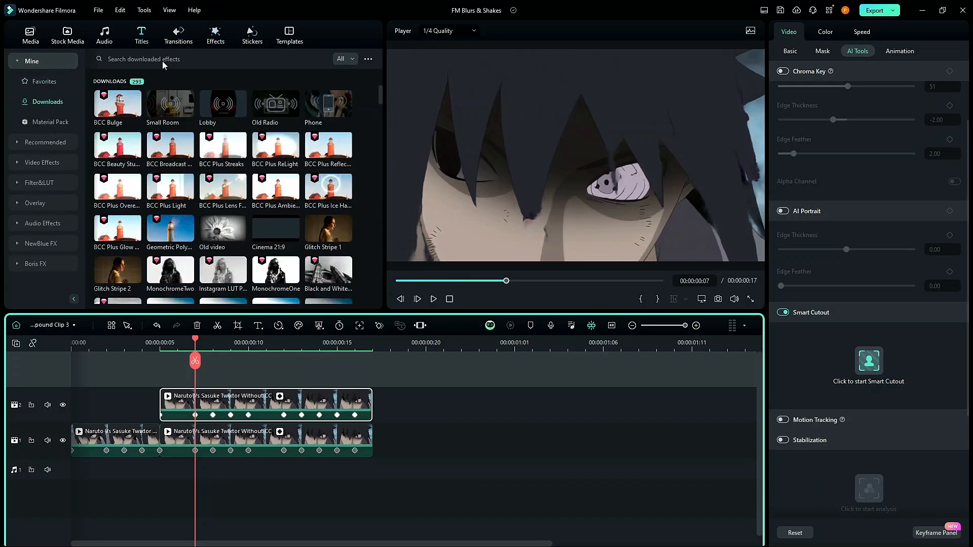
pyautogui.click(143, 37)
pyautogui.click(57, 81)
pyautogui.click(32, 61)
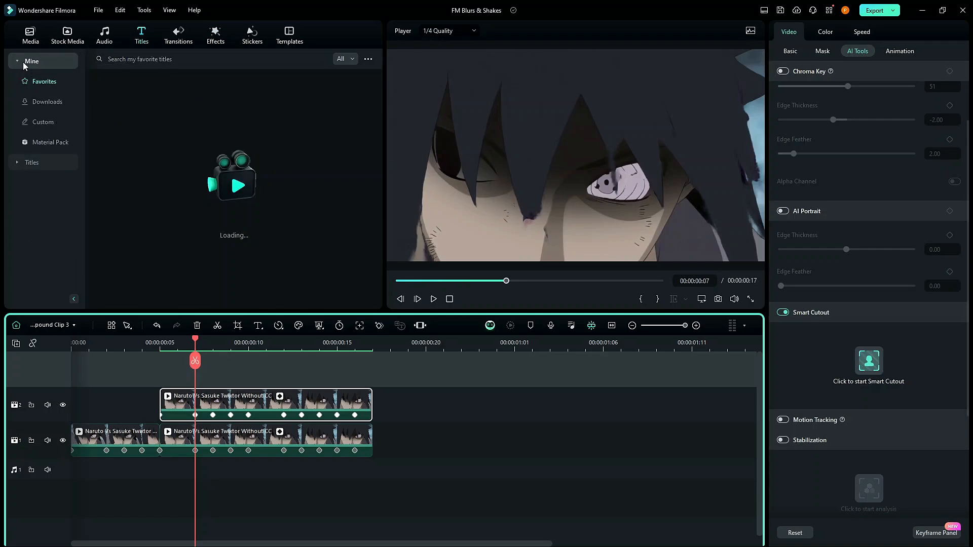
pyautogui.click(47, 101)
pyautogui.click(172, 57)
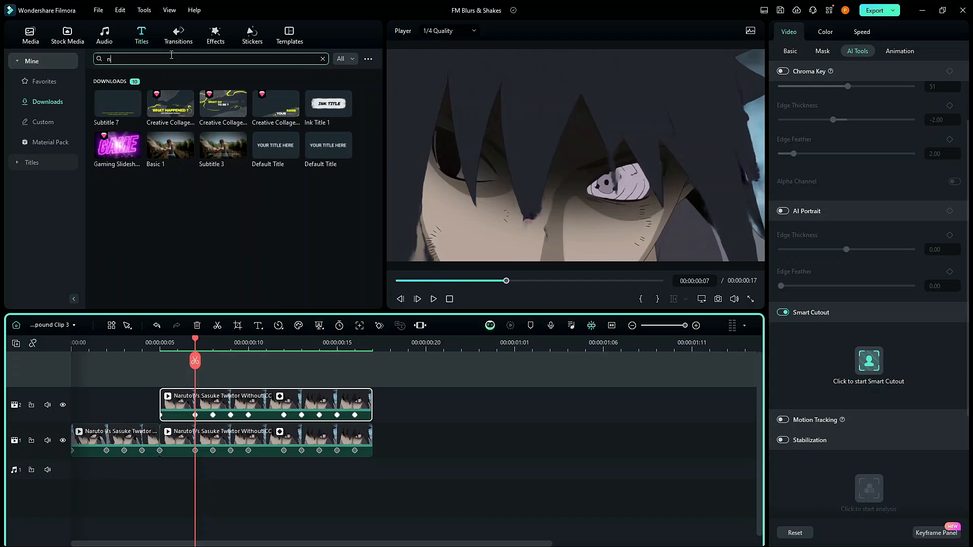
# Step: Search the downloaded effects for "plus glow" and apply three layers of BCC Plus Glow to the upper clip
pyautogui.moveTo(171, 103); pyautogui.dragTo(220, 408)
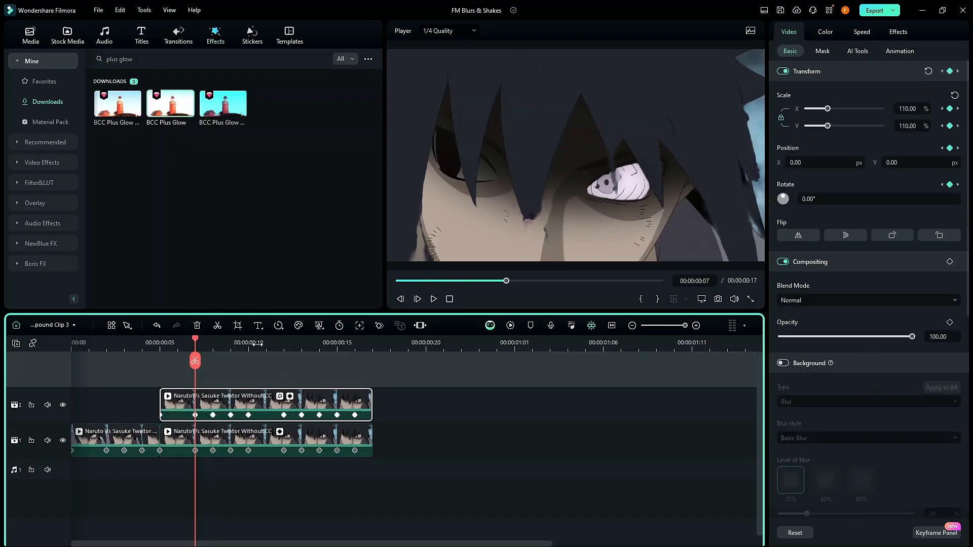
pyautogui.moveTo(155, 125); pyautogui.dragTo(201, 411)
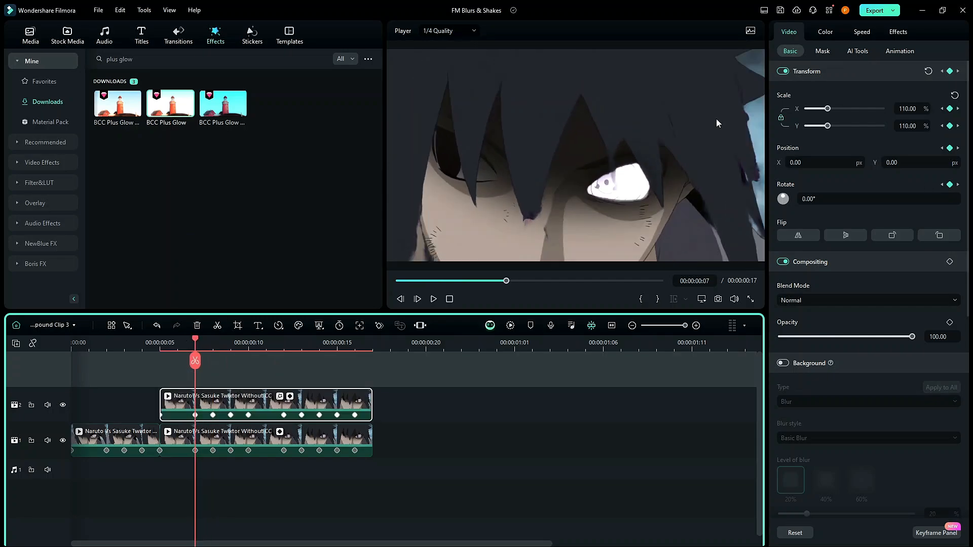
# Step: Set the first BCC Plus Glow layer's glow color to magenta and its brightness to 120
pyautogui.click(898, 38)
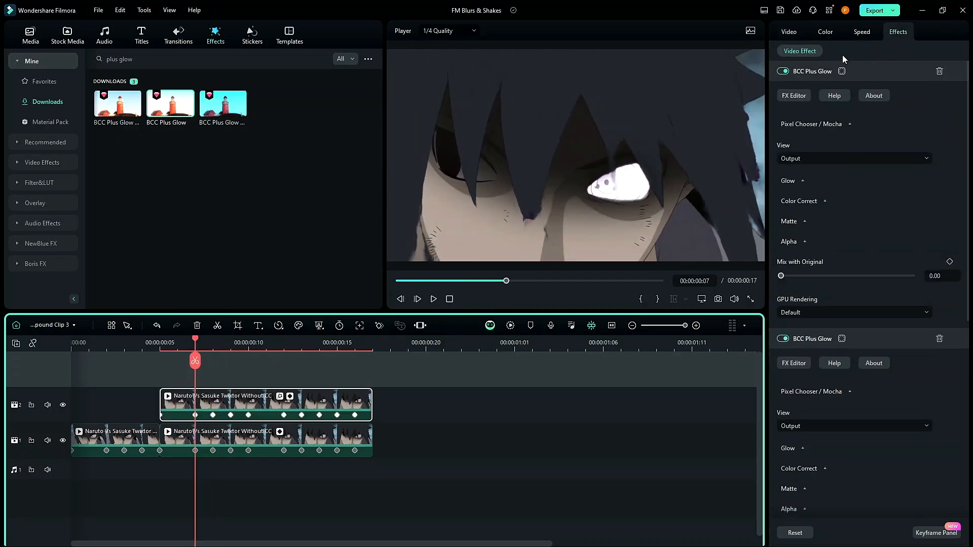
pyautogui.click(795, 181)
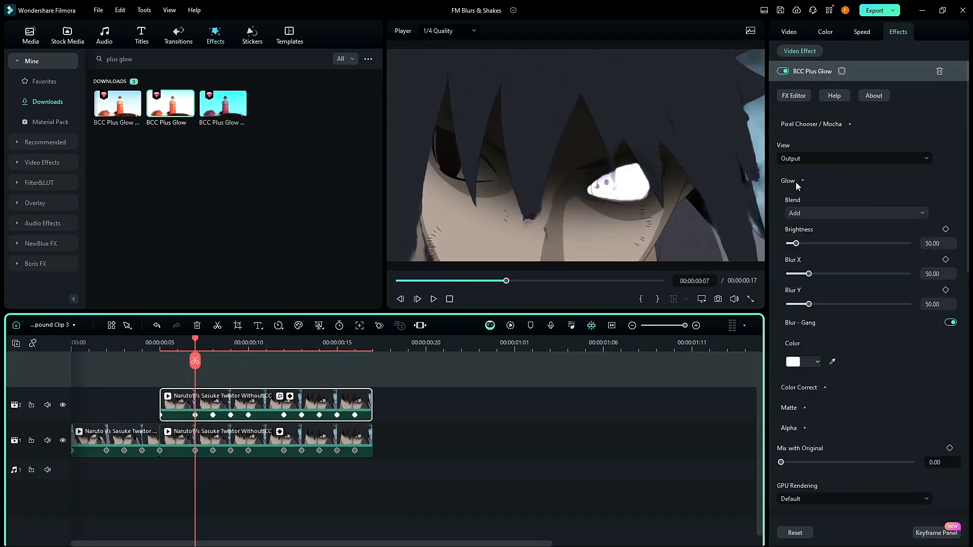
pyautogui.click(794, 364)
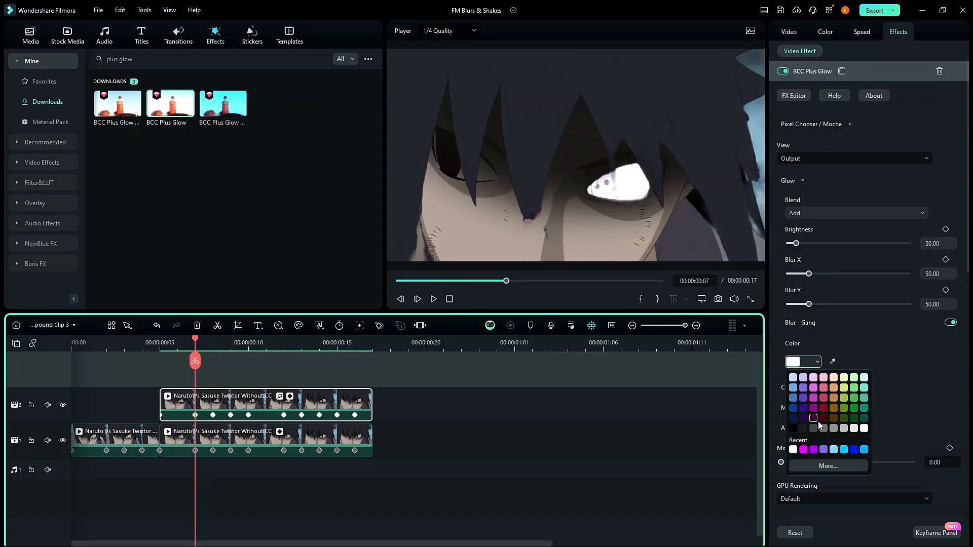
pyautogui.click(804, 450)
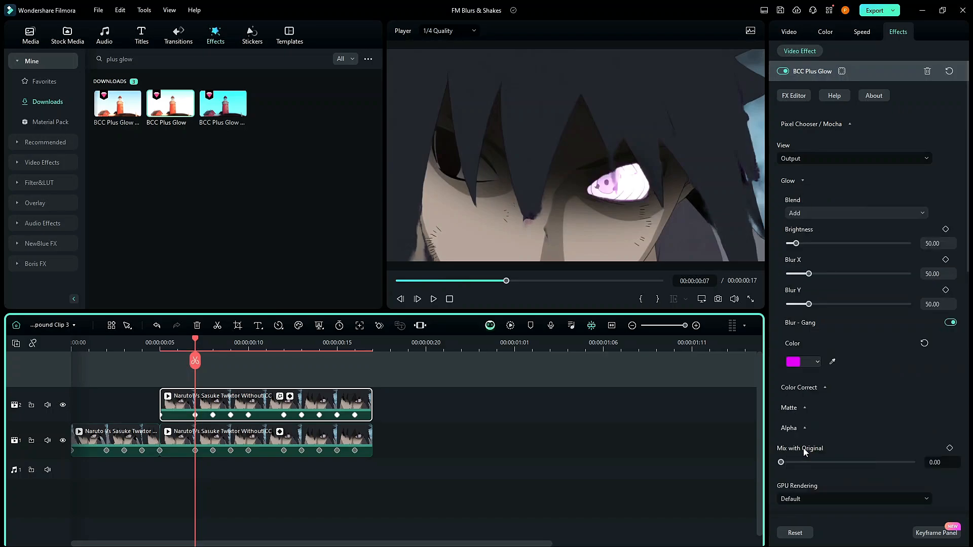
pyautogui.click(936, 241)
pyautogui.write('120')
pyautogui.press('Return')
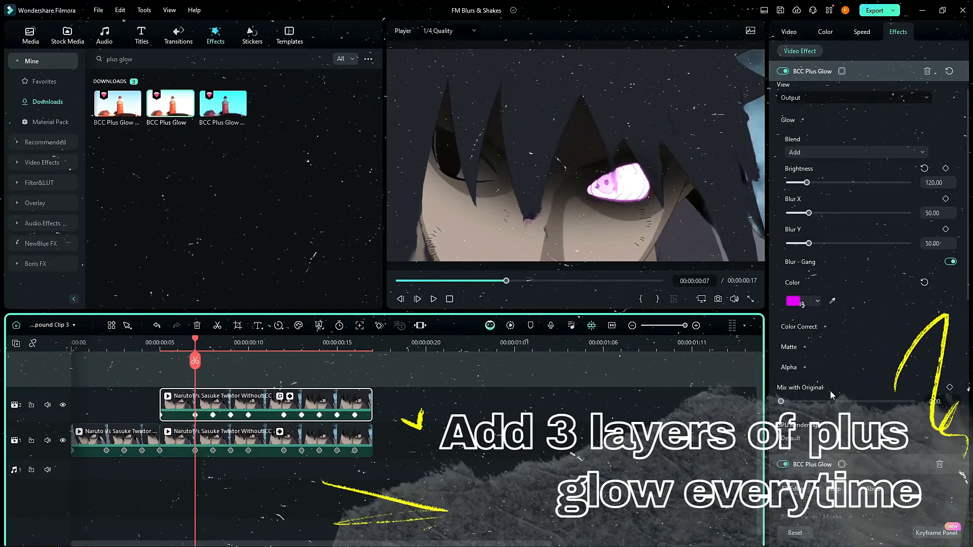
# Step: Expand the glow settings of the other BCC Plus Glow layers and set the last layer's brightness to 17
pyautogui.scroll(-5, 811, 398)
pyautogui.click(791, 392)
pyautogui.scroll(-2, 811, 391)
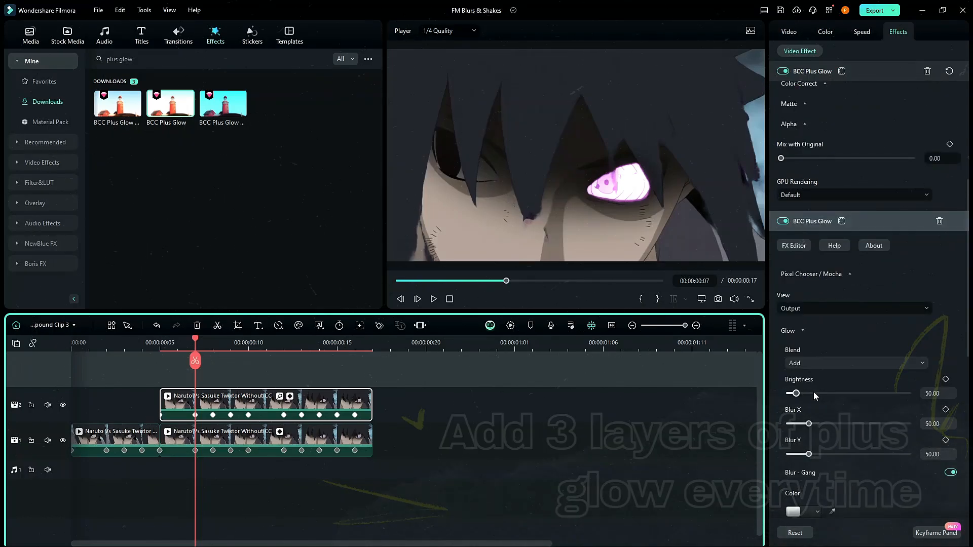
pyautogui.scroll(-12, 862, 428)
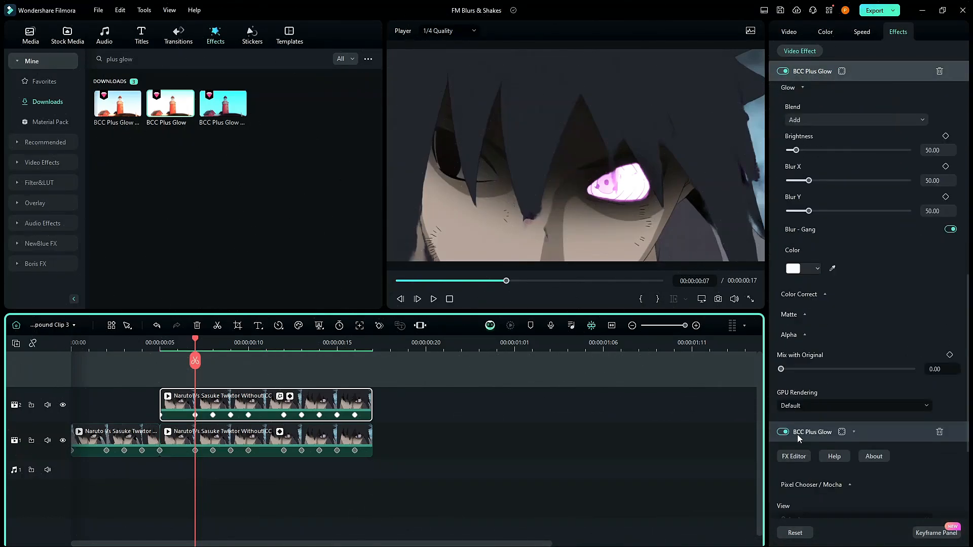
pyautogui.click(791, 420)
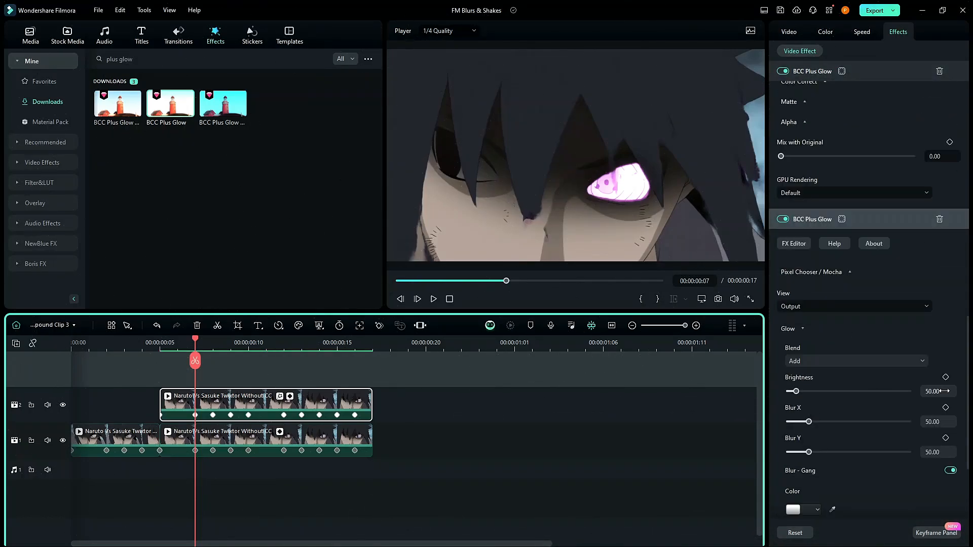
pyautogui.press('Return')
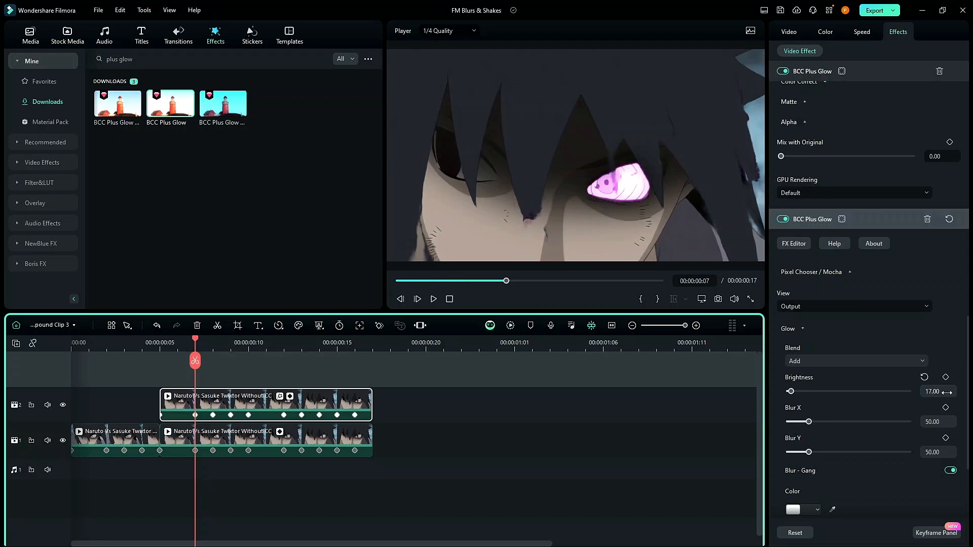
# Step: Move the playhead to the upper clip's start at 00:00:00:05 and add an opacity keyframe there
pyautogui.scroll(-1, 416, 403)
pyautogui.moveTo(274, 343); pyautogui.dragTo(156, 415)
pyautogui.click(787, 32)
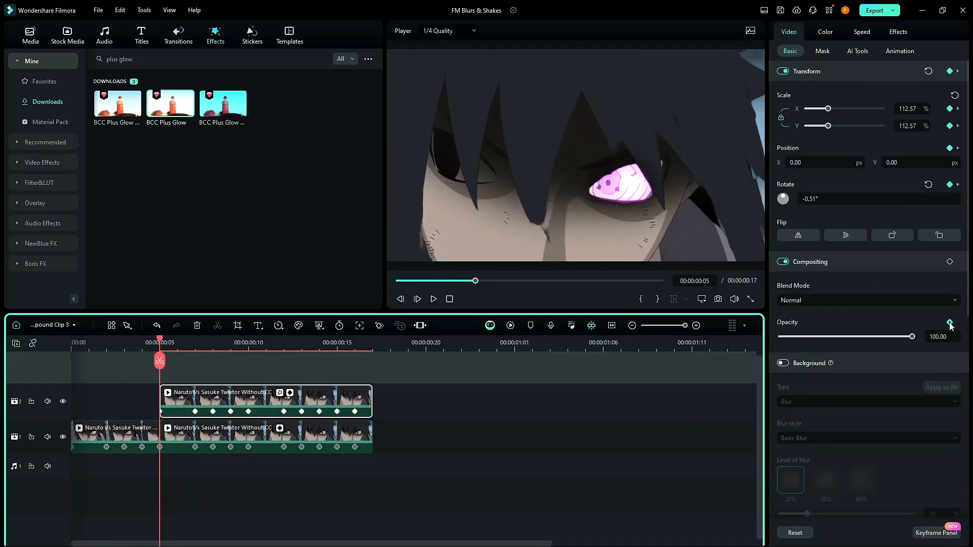
# Step: Set the upper clip's opacity to 0 at 00:00:00:05 and keyframe it back to 100 at 00:00:00:07
pyautogui.moveTo(911, 337); pyautogui.dragTo(781, 338)
pyautogui.click(195, 411)
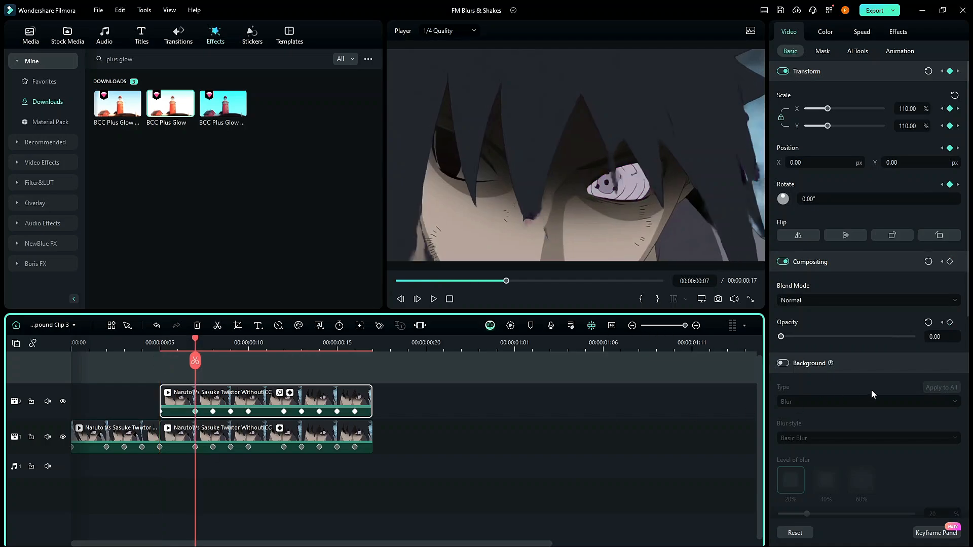
pyautogui.click(930, 322)
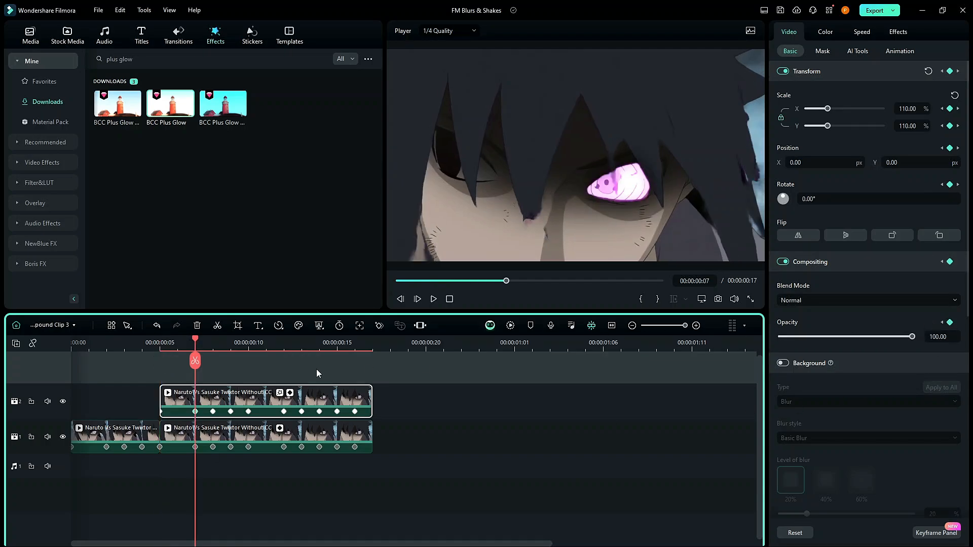
# Step: Move the glowing-eye clip from video track 2 up to track 5, leaving empty tracks above the base clips
pyautogui.moveTo(302, 365); pyautogui.dragTo(337, 393)
pyautogui.scroll(1, 258, 381)
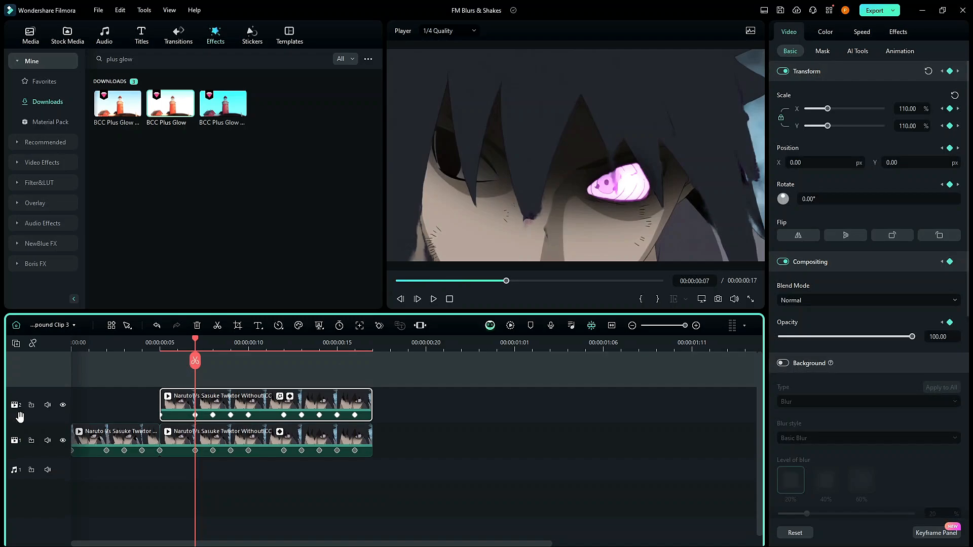
pyautogui.click(63, 405)
pyautogui.moveTo(199, 395); pyautogui.dragTo(201, 376)
pyautogui.moveTo(193, 409); pyautogui.dragTo(355, 459)
pyautogui.click(63, 512)
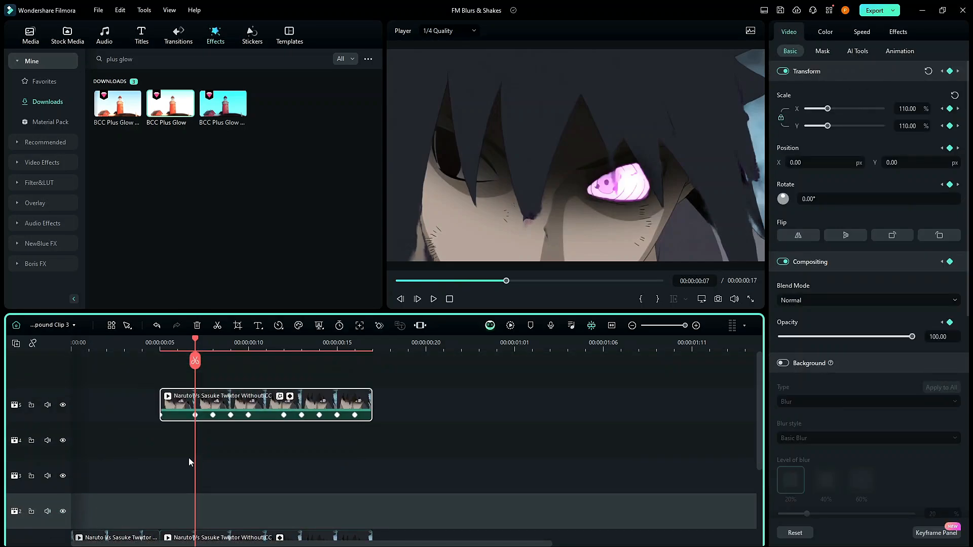
pyautogui.scroll(-1, 186, 460)
pyautogui.moveTo(155, 480); pyautogui.dragTo(445, 540)
pyautogui.scroll(-1, 163, 435)
pyautogui.moveTo(153, 428); pyautogui.dragTo(393, 507)
pyautogui.scroll(1, 153, 405)
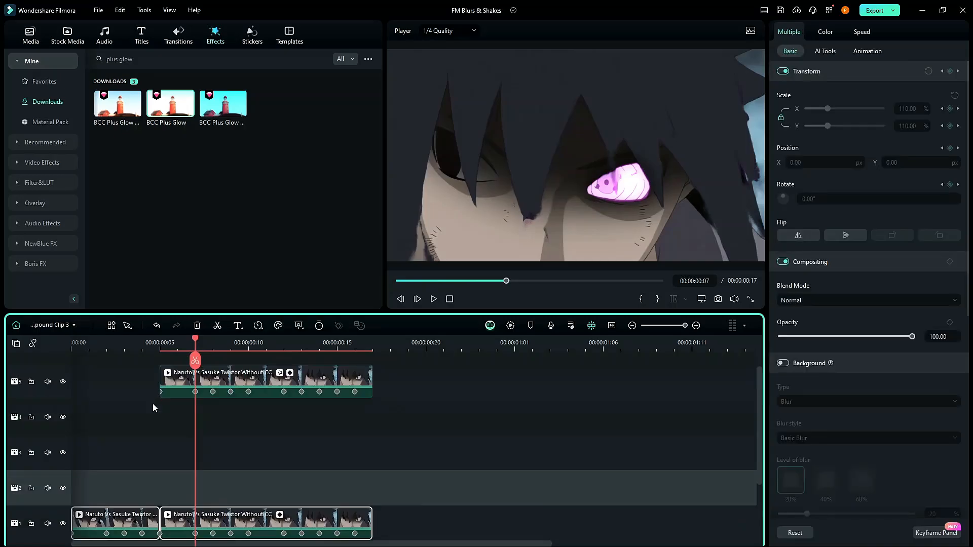
# Step: Place the overlat_1 media on video track 2 starting at 00:00:00:05 and remove its audio
pyautogui.click(159, 343)
pyautogui.scroll(-1, 264, 456)
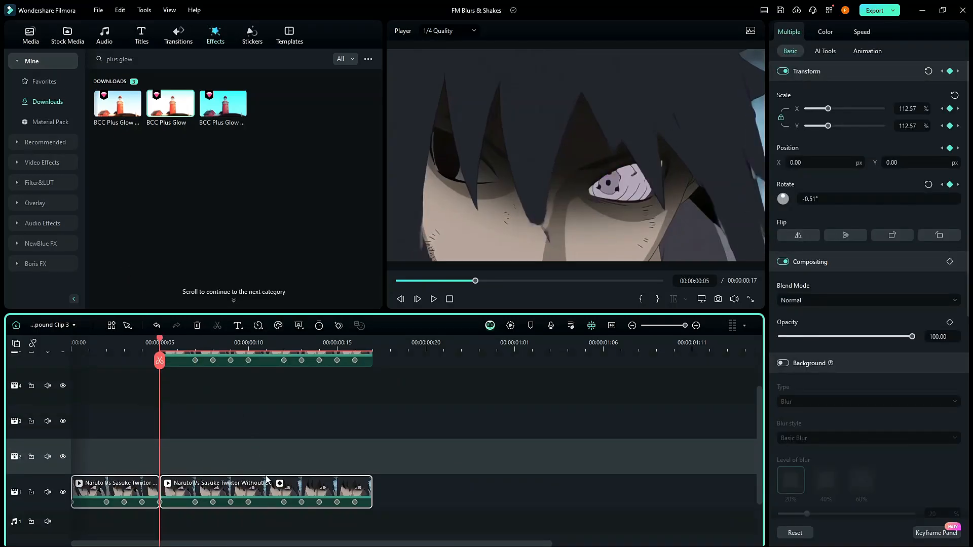
pyautogui.click(269, 470)
pyautogui.click(274, 490)
pyautogui.click(30, 36)
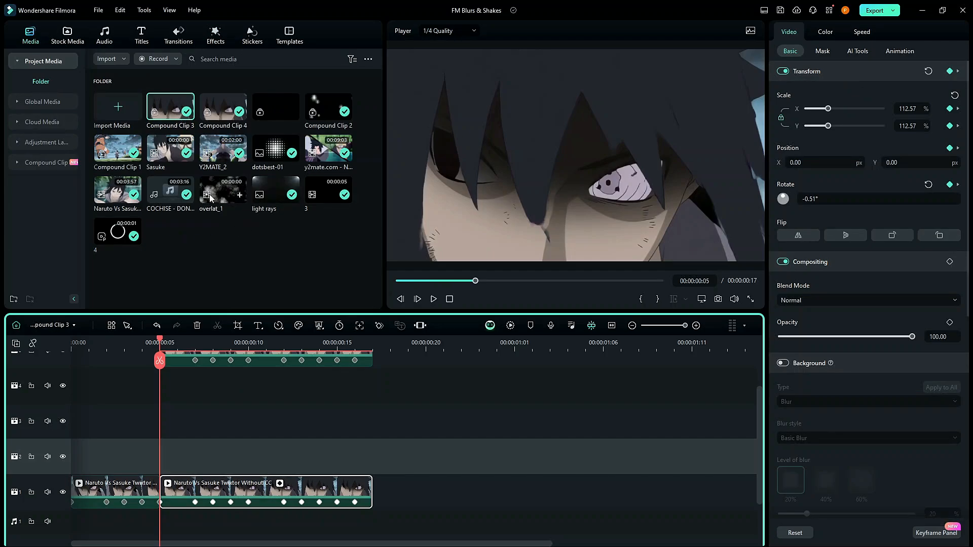
pyautogui.moveTo(223, 191); pyautogui.dragTo(161, 474)
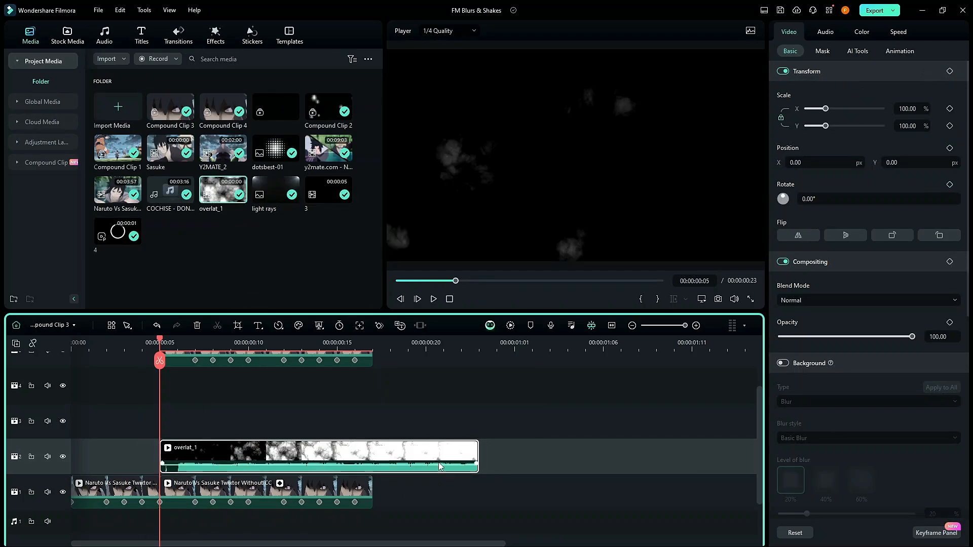
pyautogui.moveTo(439, 466); pyautogui.dragTo(446, 493)
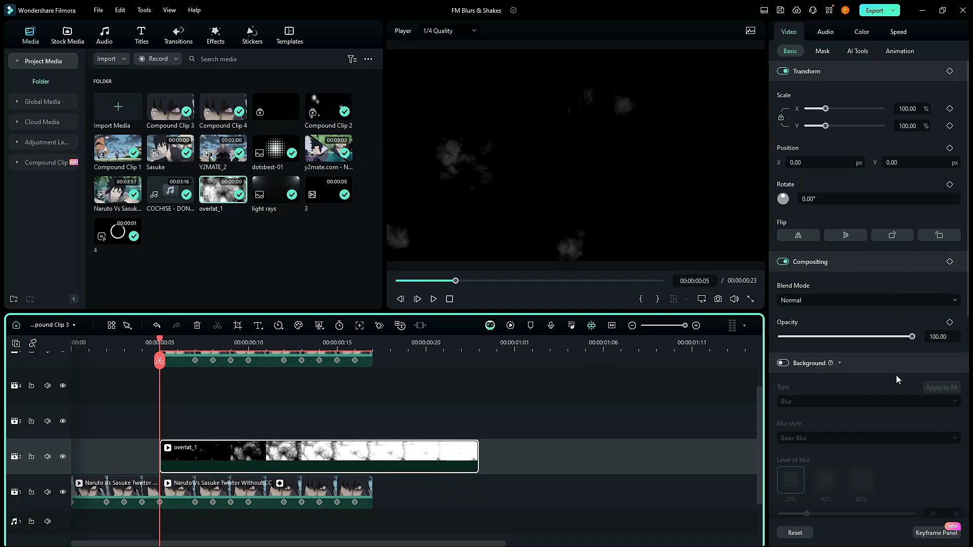
# Step: Speed the overlat_1 clip up to 1.50x so it ends with the base clip, and set its blend mode to Multiply
pyautogui.scroll(-3, 882, 405)
pyautogui.scroll(-1, 534, 412)
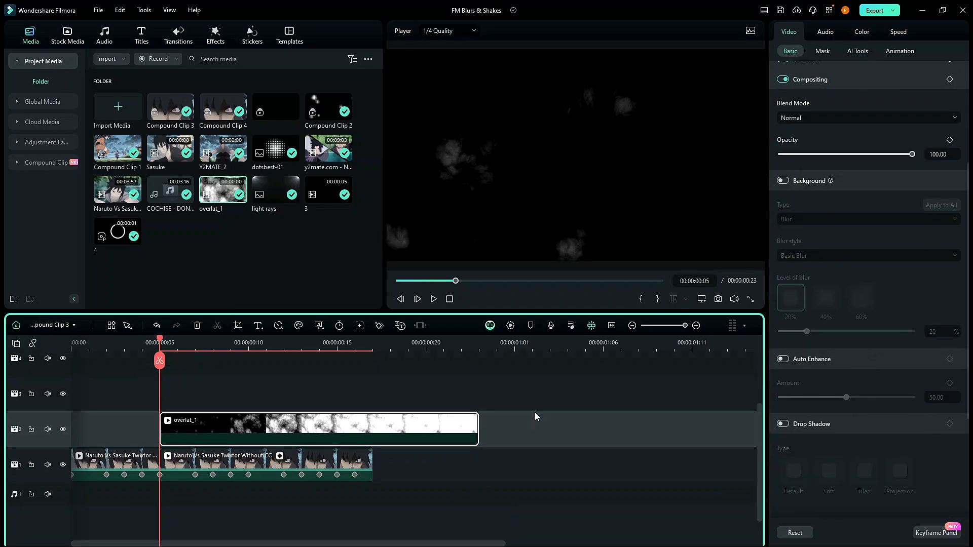
pyautogui.scroll(-1, 535, 412)
pyautogui.moveTo(478, 400); pyautogui.dragTo(372, 412)
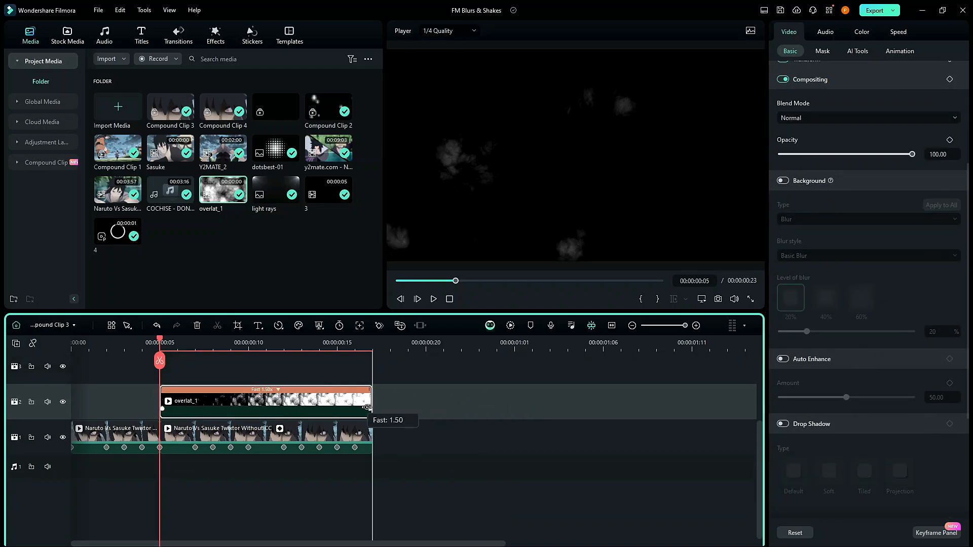
pyautogui.scroll(2, 450, 414)
pyautogui.scroll(1, 865, 211)
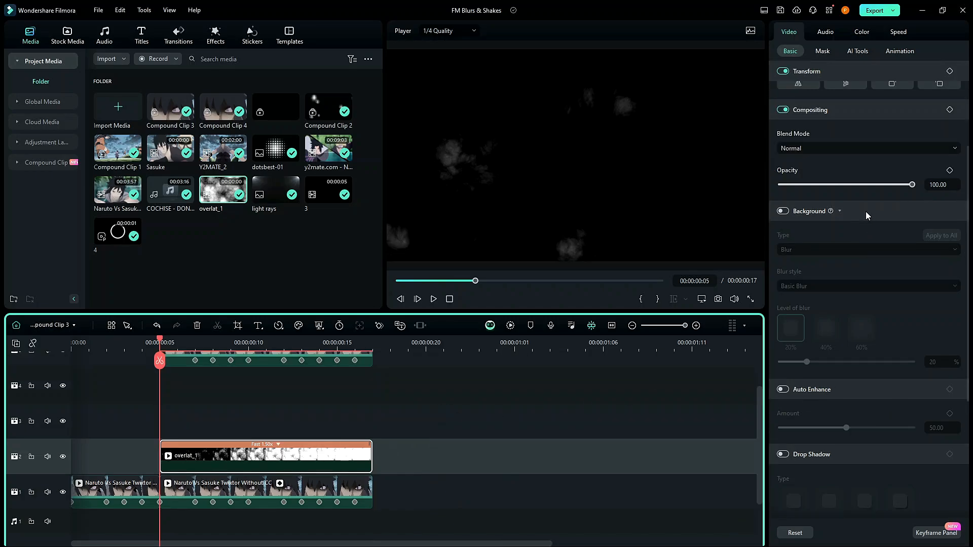
pyautogui.click(875, 155)
pyautogui.click(868, 204)
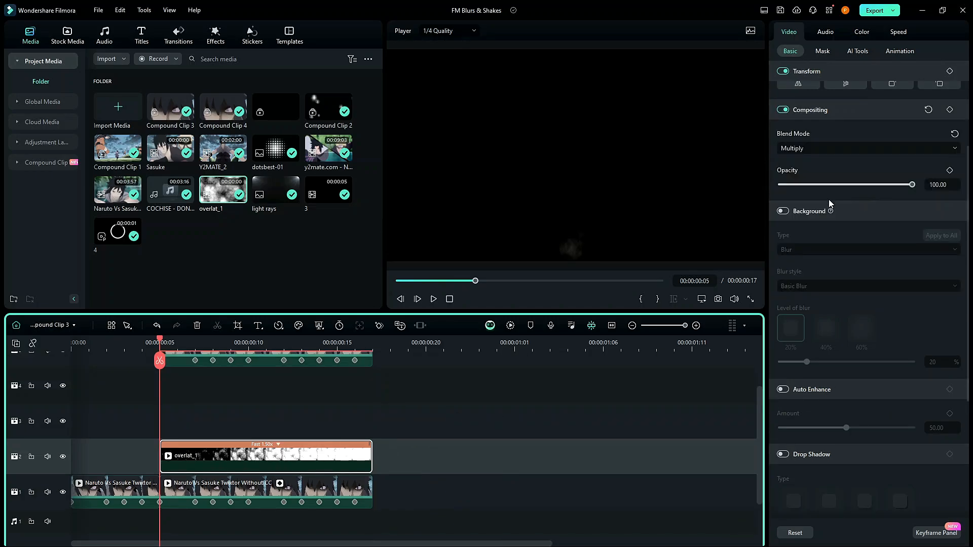
# Step: Reverse the playback of the overlat_1 clip and check the result at 00:00:00:06
pyautogui.moveTo(164, 334); pyautogui.dragTo(165, 378)
pyautogui.click(278, 326)
pyautogui.click(319, 427)
pyautogui.scroll(1, 240, 435)
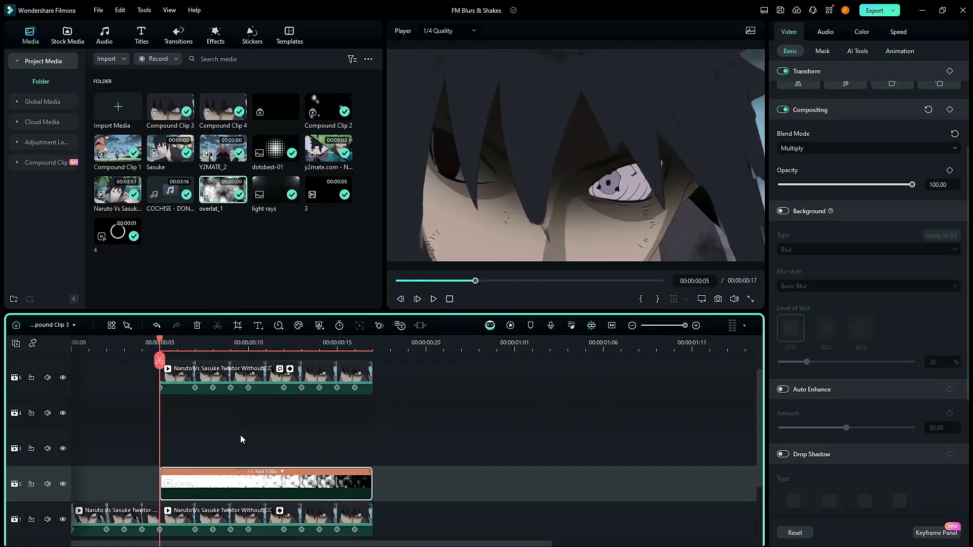
pyautogui.scroll(1, 240, 435)
pyautogui.moveTo(162, 343); pyautogui.dragTo(178, 355)
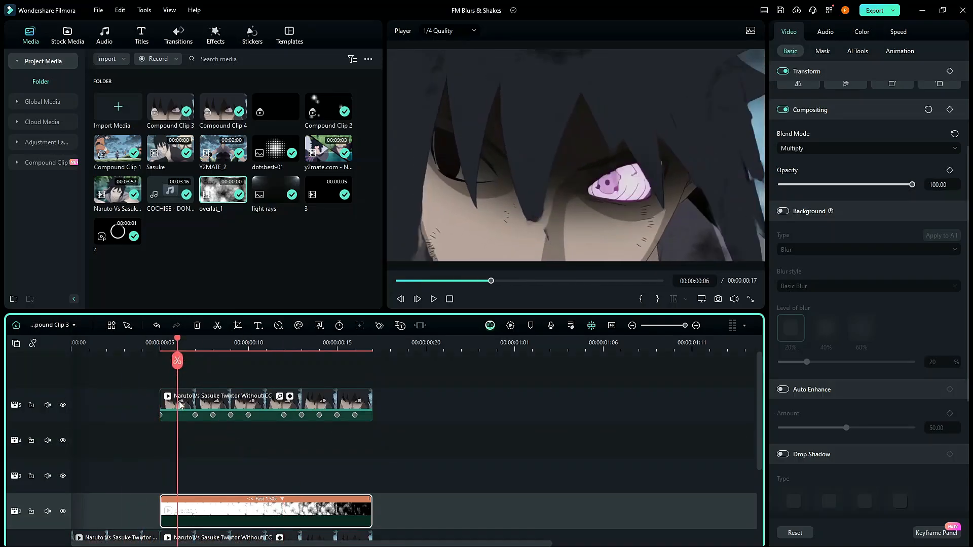
# Step: Search the downloaded effects for "vignette" and place Vignette on track 3 from 00:00:00:03 to the clips' end
pyautogui.click(216, 35)
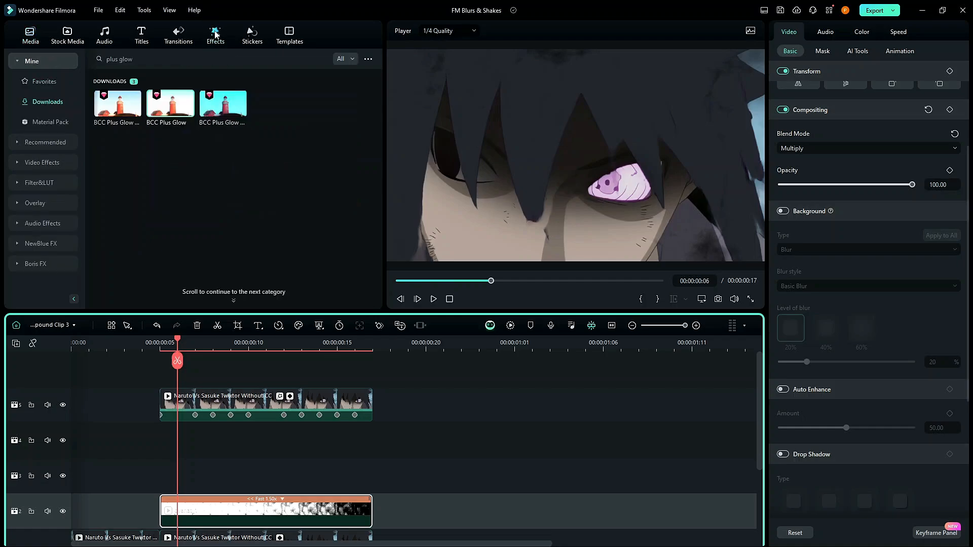
pyautogui.moveTo(120, 59); pyautogui.dragTo(127, 59)
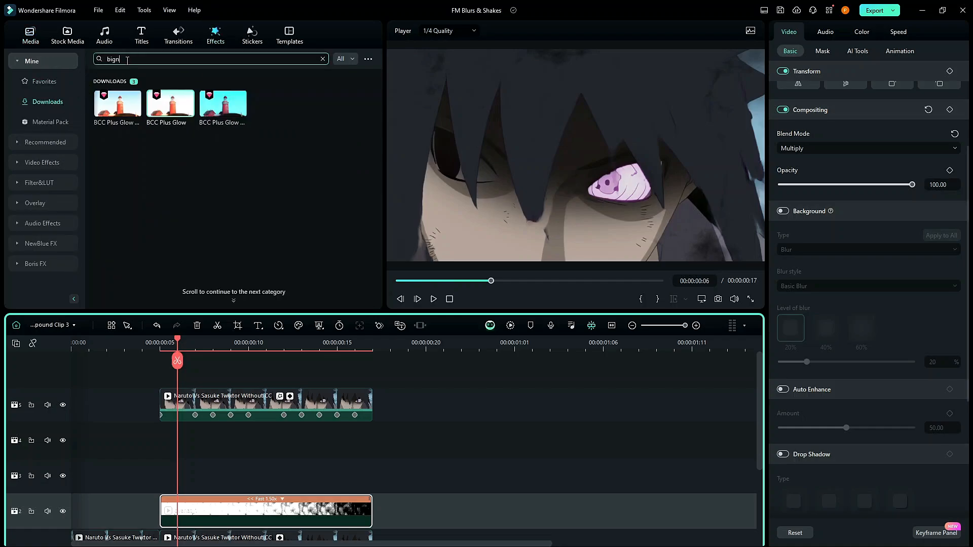
pyautogui.press('BackSpace')
pyautogui.write('vignette')
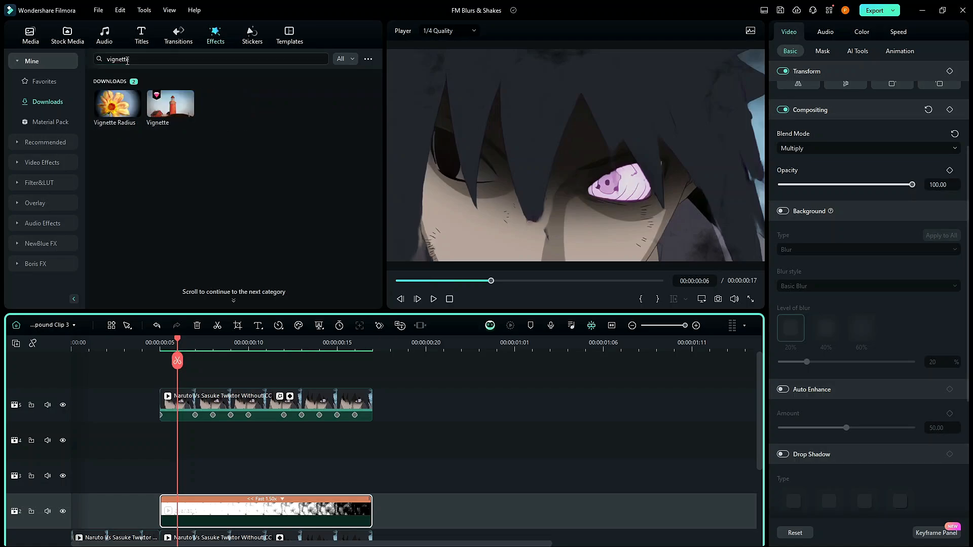
pyautogui.moveTo(169, 112); pyautogui.dragTo(119, 479)
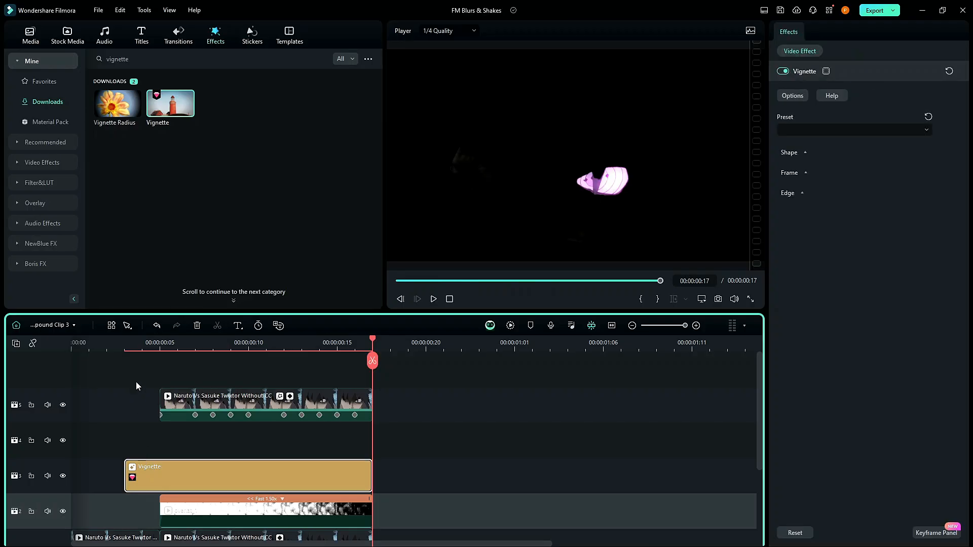
# Step: Keyframe the Vignette's frame Opaque value at 0.00 on the effect's start at 00:00:00:03
pyautogui.press('Up')
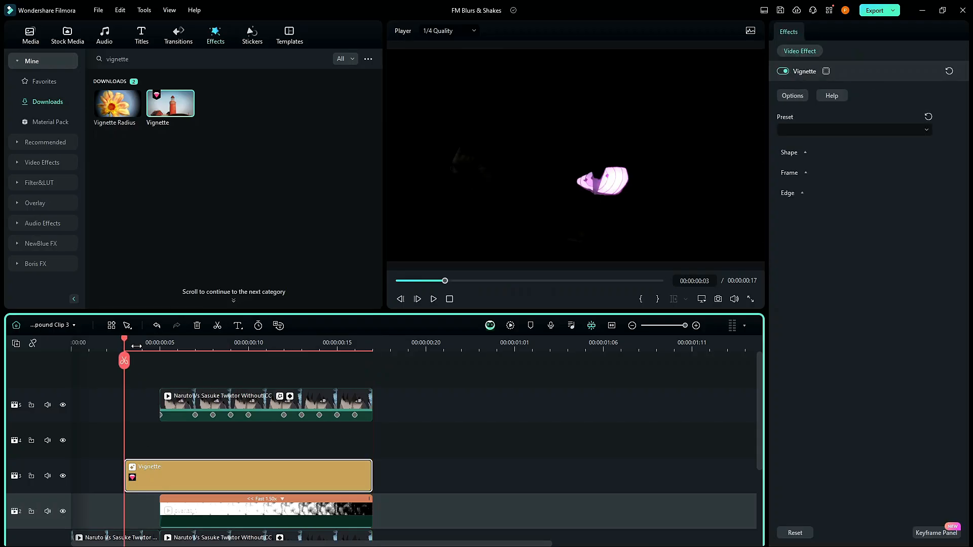
pyautogui.click(179, 505)
pyautogui.click(184, 479)
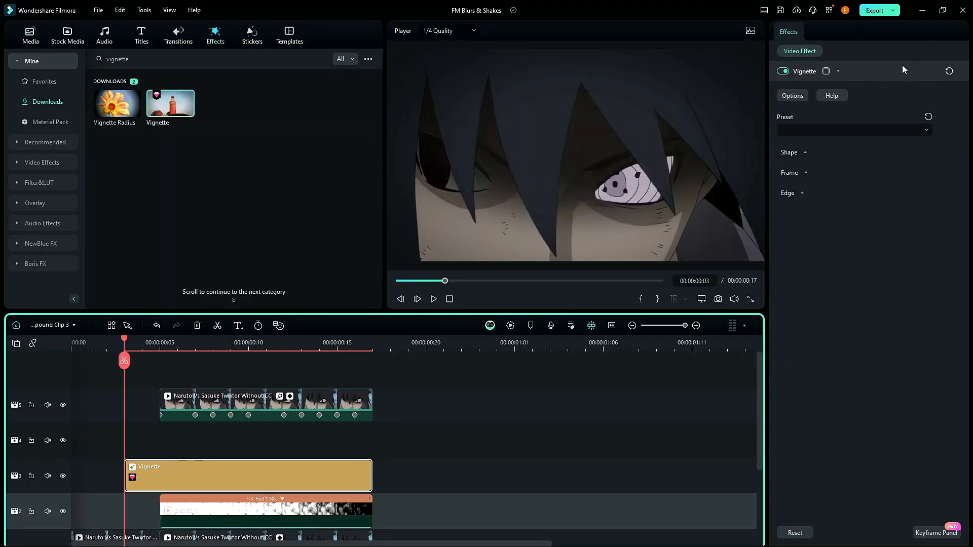
pyautogui.click(801, 154)
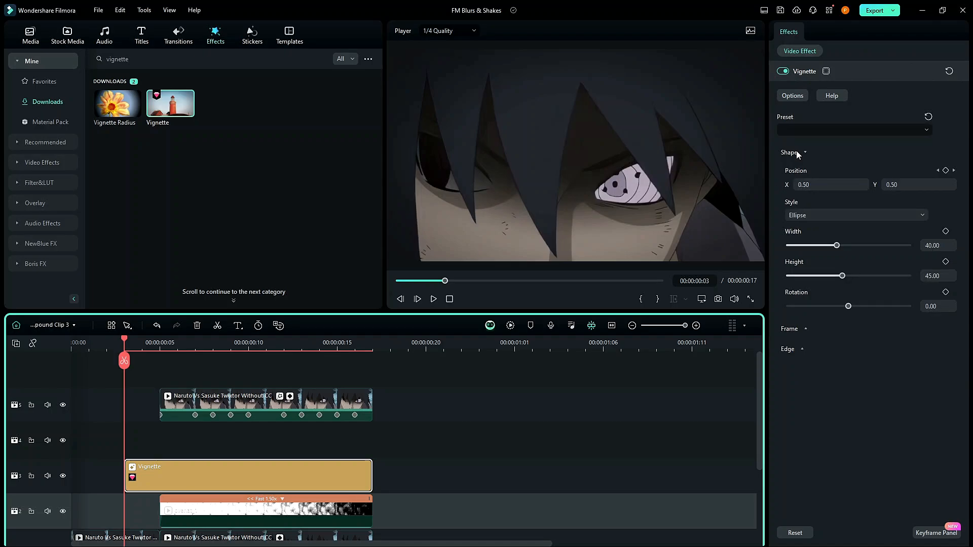
pyautogui.click(797, 154)
pyautogui.click(798, 173)
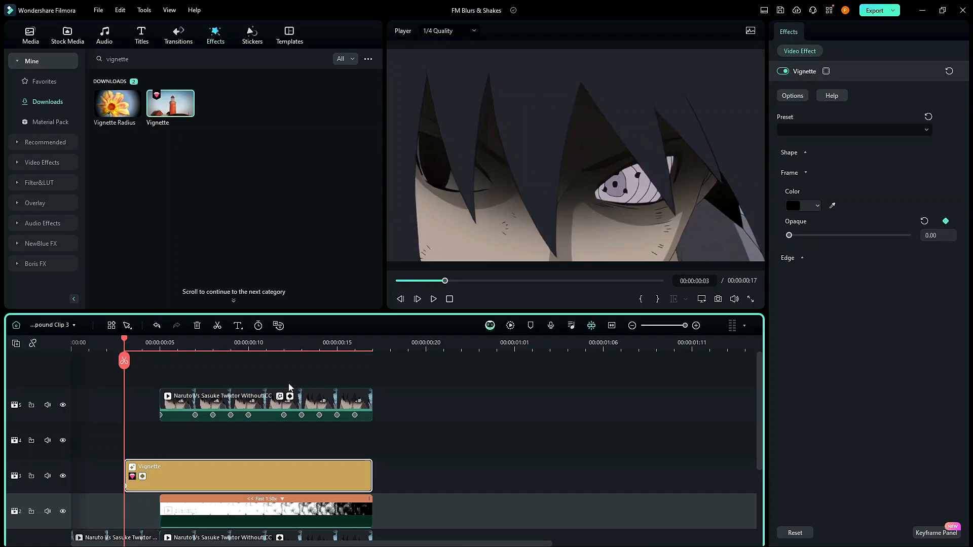
# Step: Set the Vignette's Opaque value to 100 at 00:00:00:10, then shift that keyframe to about 00:00:00:12
pyautogui.click(257, 341)
pyautogui.moveTo(861, 236); pyautogui.dragTo(910, 235)
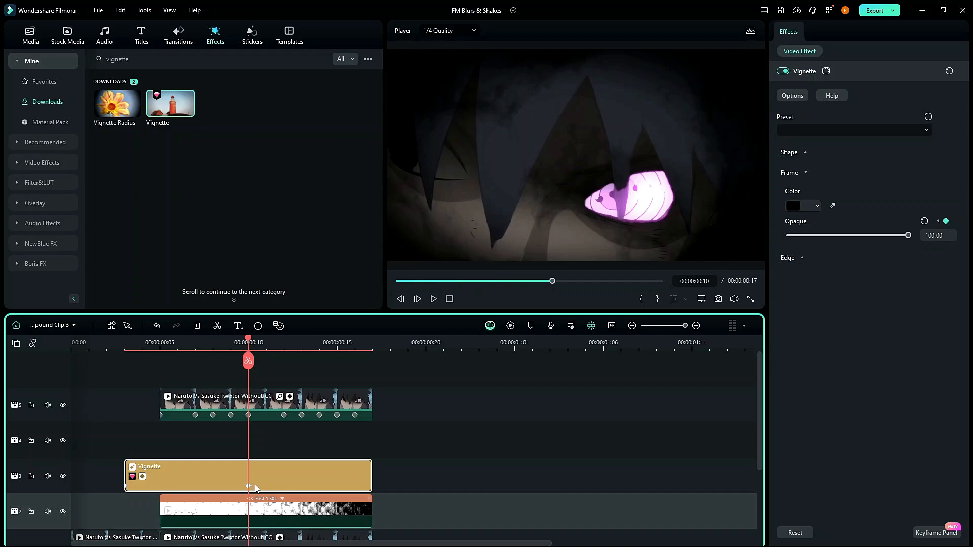
pyautogui.moveTo(249, 485); pyautogui.dragTo(284, 486)
# Step: Render and preview the sequence, comparing the darkening with the Vignette track hidden and shown
pyautogui.click(92, 346)
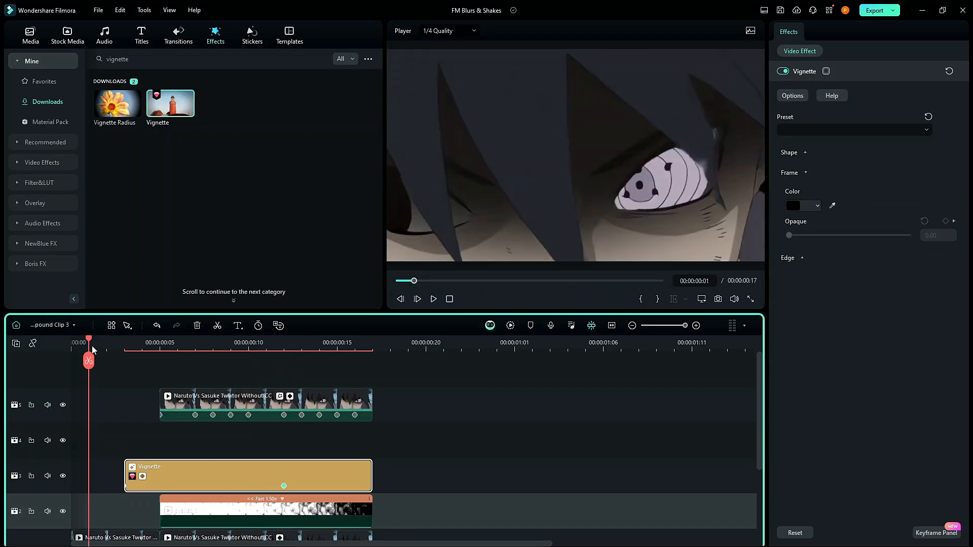
pyautogui.click(511, 326)
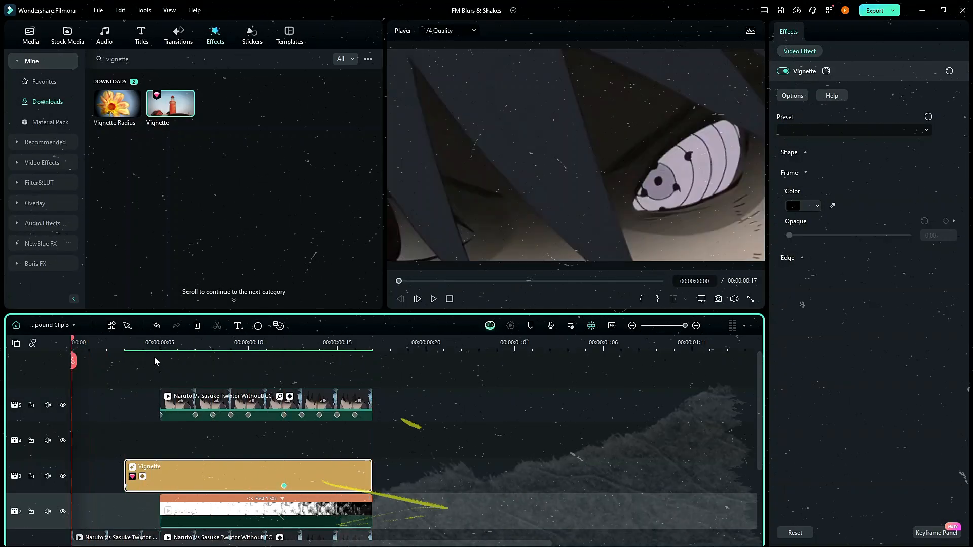
pyautogui.click(108, 345)
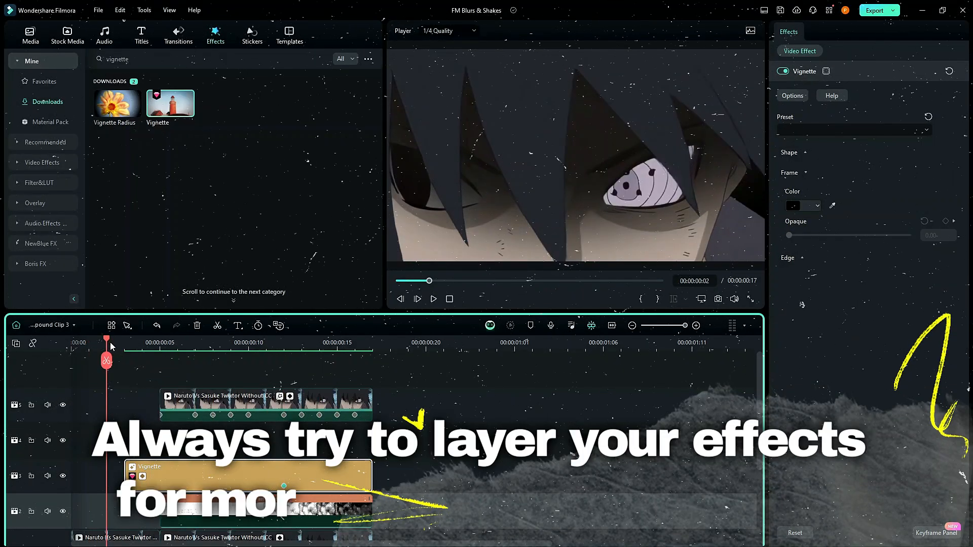
pyautogui.moveTo(110, 345); pyautogui.dragTo(301, 365)
pyautogui.moveTo(186, 399); pyautogui.dragTo(107, 400)
pyautogui.click(63, 476)
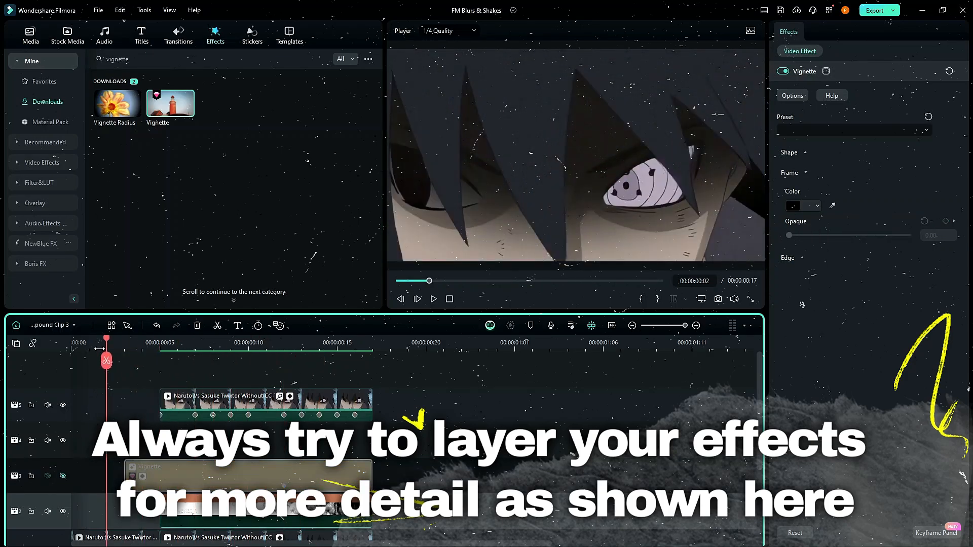
pyautogui.press('space')
pyautogui.press('space')
pyautogui.click(62, 476)
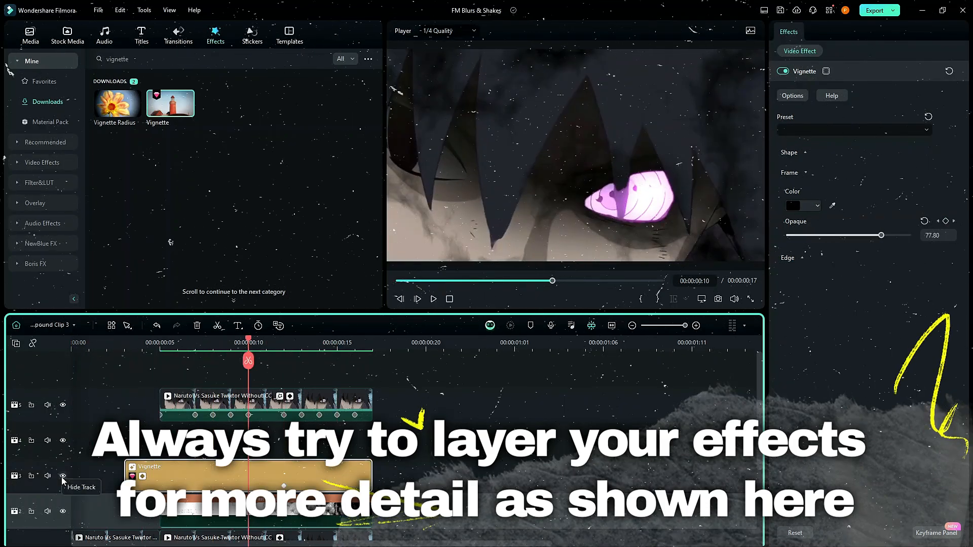
# Step: Extend the Vignette's start back to 00:00:00:02 and review the fade up to 00:00:00:04
pyautogui.moveTo(125, 478); pyautogui.dragTo(99, 487)
pyautogui.scroll(-1, 167, 430)
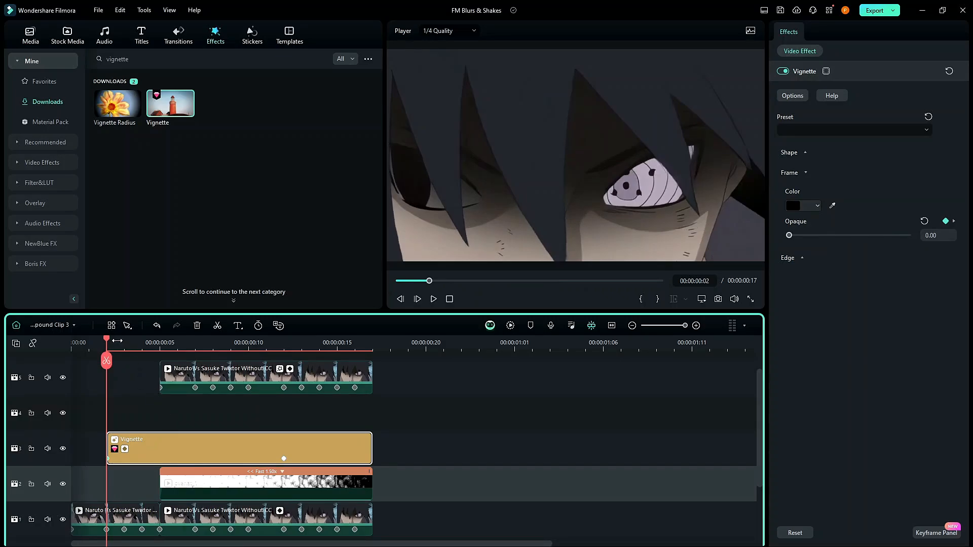
pyautogui.moveTo(106, 341); pyautogui.dragTo(144, 423)
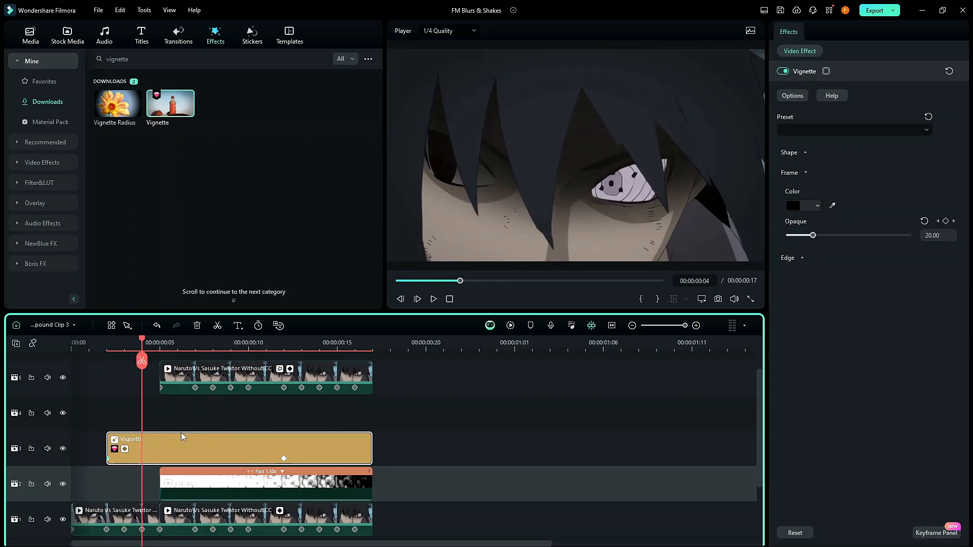
pyautogui.scroll(1, 276, 395)
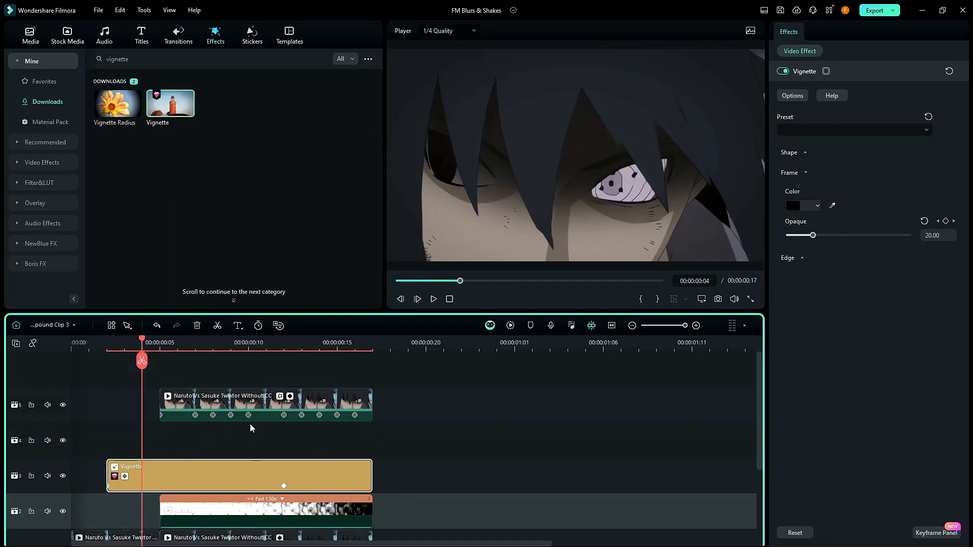
# Step: Move the glowing-eye clip down to track 4 and place media clip 4 on track 5 starting at 00:00:00:05
pyautogui.moveTo(231, 403); pyautogui.dragTo(225, 435)
pyautogui.click(161, 339)
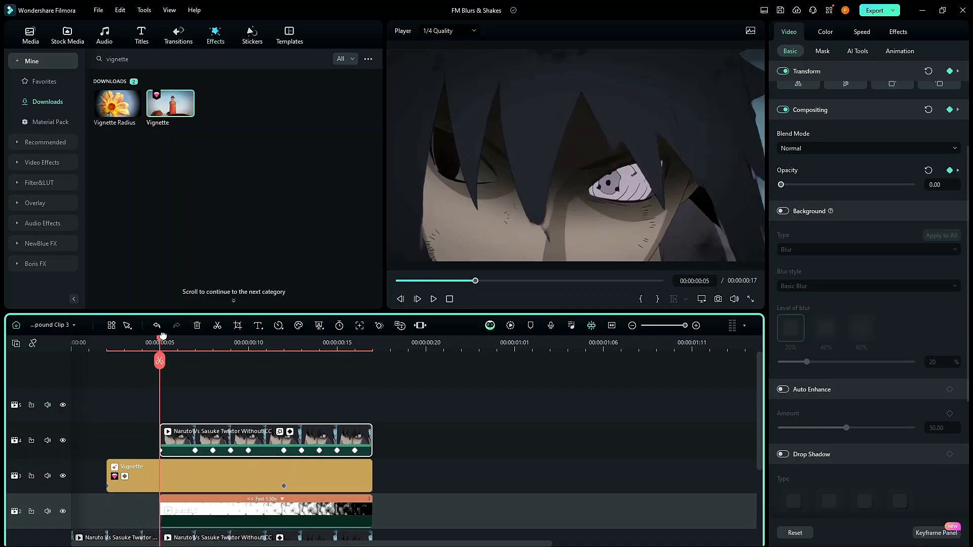
pyautogui.click(19, 44)
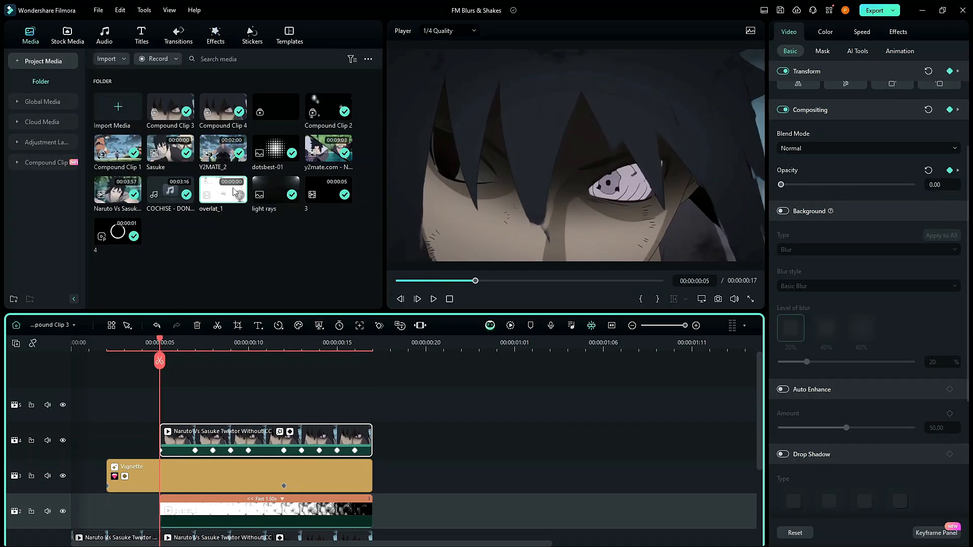
pyautogui.moveTo(118, 232); pyautogui.dragTo(161, 417)
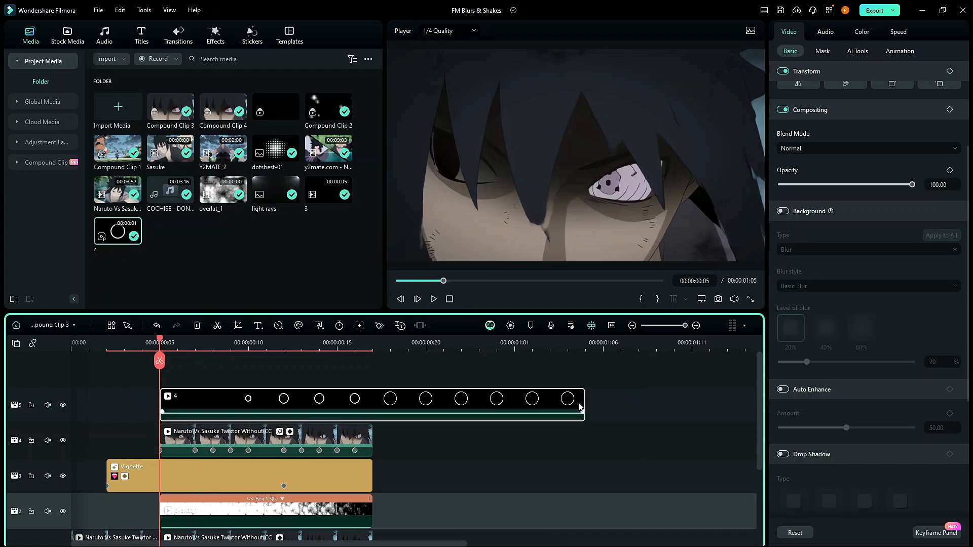
# Step: Speed up clip 4 to 2.00x so it ends at 00:00:00:17, and chroma-key out its black background
pyautogui.moveTo(583, 398); pyautogui.dragTo(372, 442)
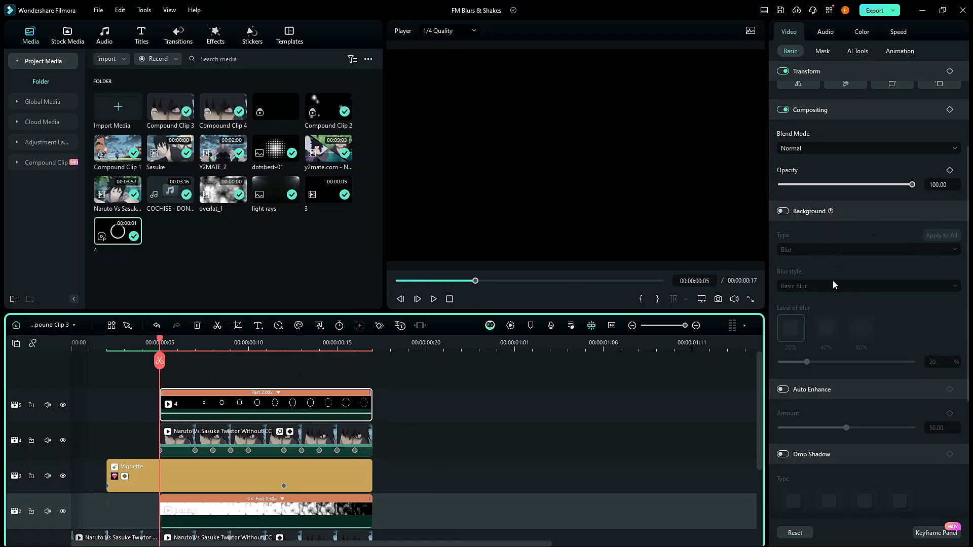
pyautogui.click(266, 350)
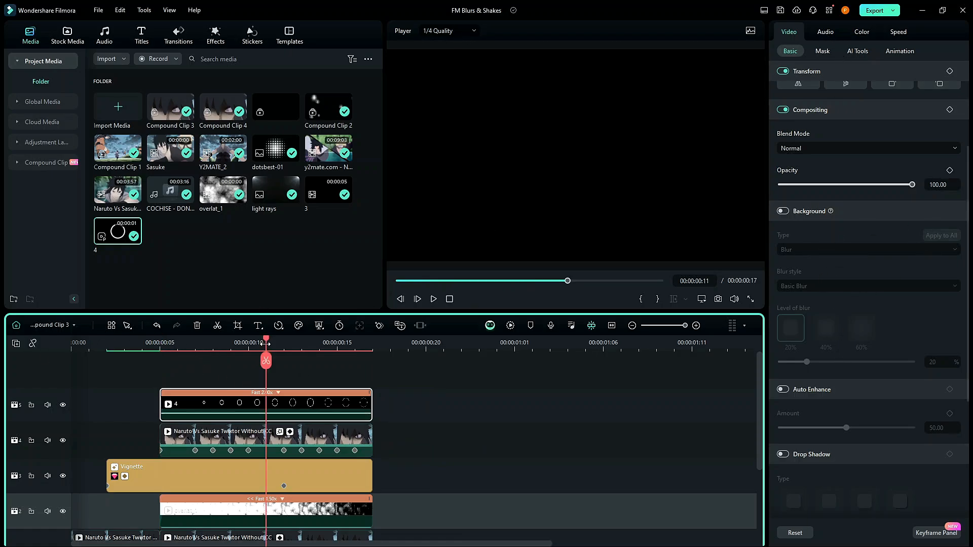
pyautogui.click(856, 50)
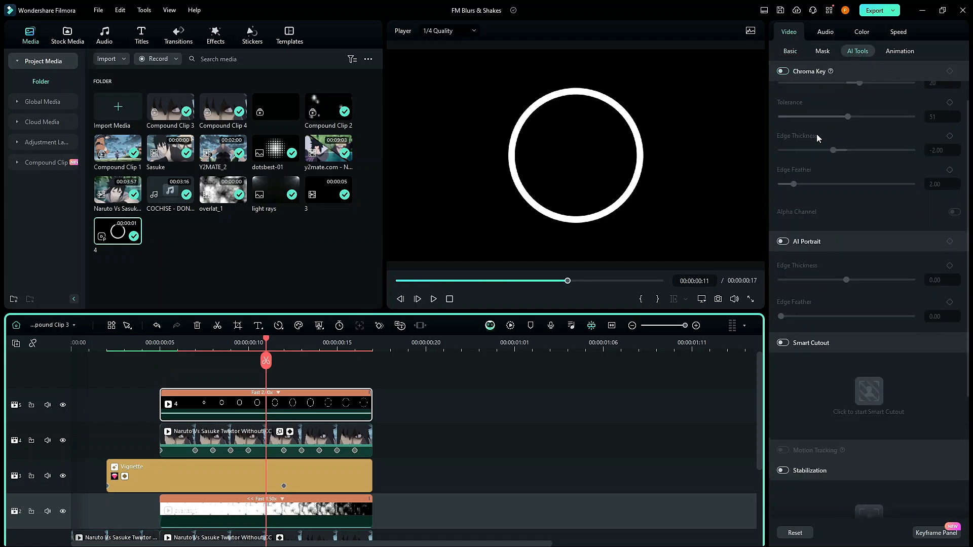
pyautogui.click(825, 110)
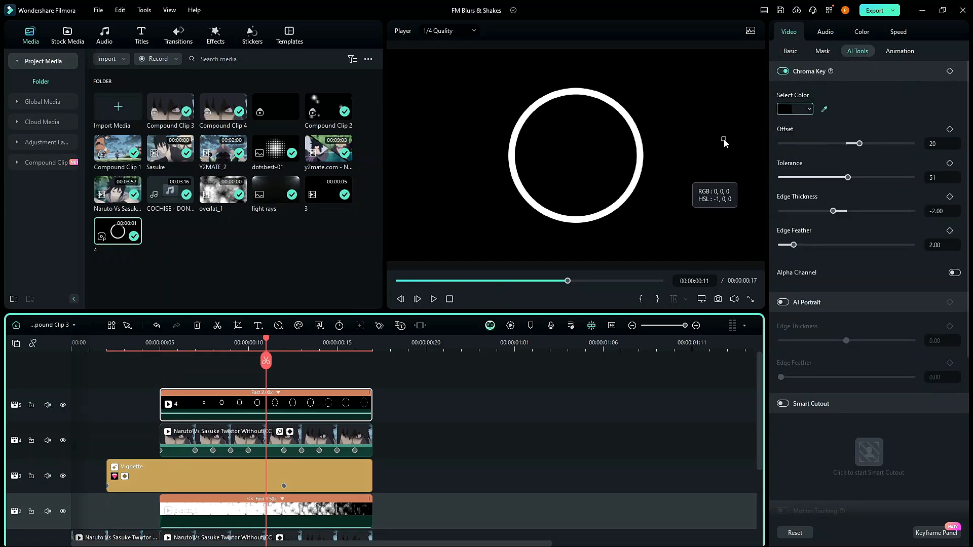
pyautogui.click(732, 144)
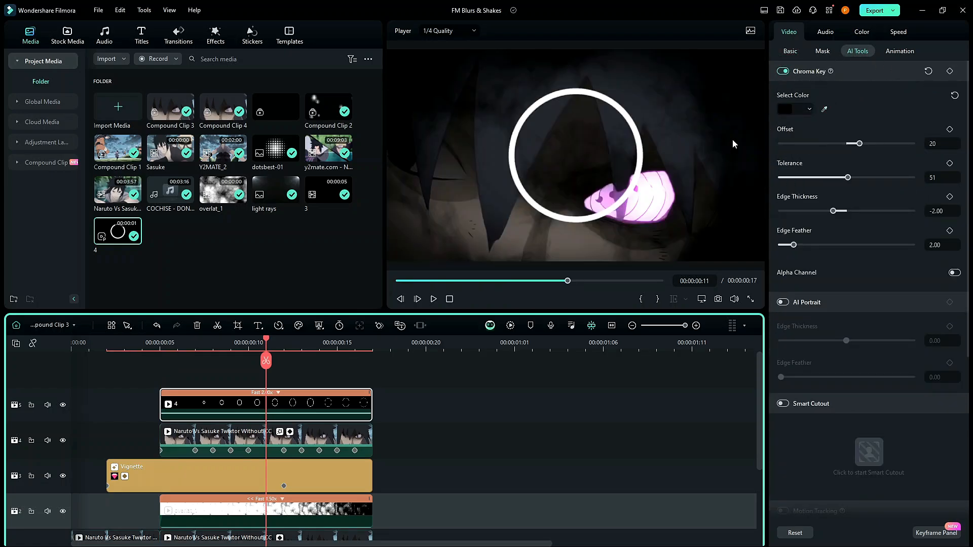
# Step: Add a white drop shadow to the ring clip with distance 0% and blur 21%
pyautogui.click(798, 55)
pyautogui.scroll(-3, 854, 343)
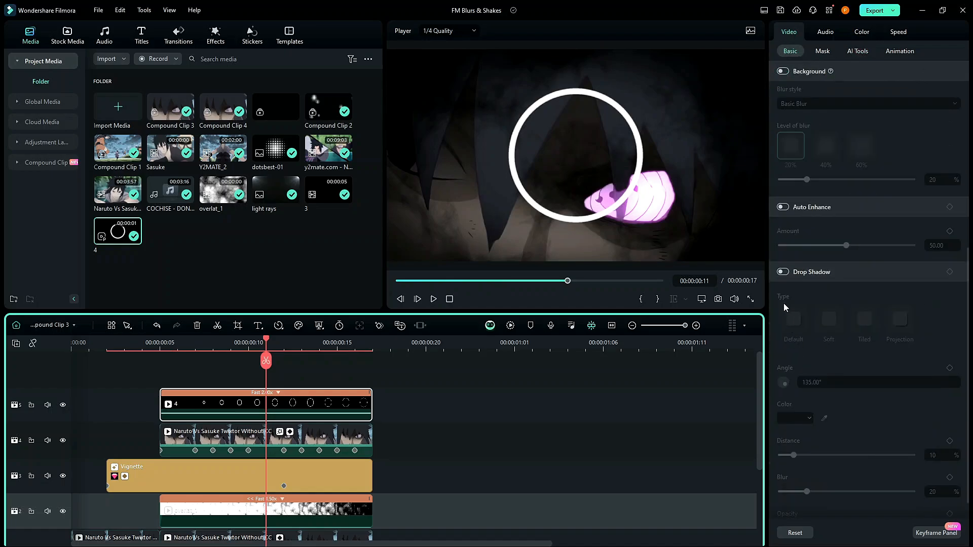
pyautogui.scroll(4, 789, 271)
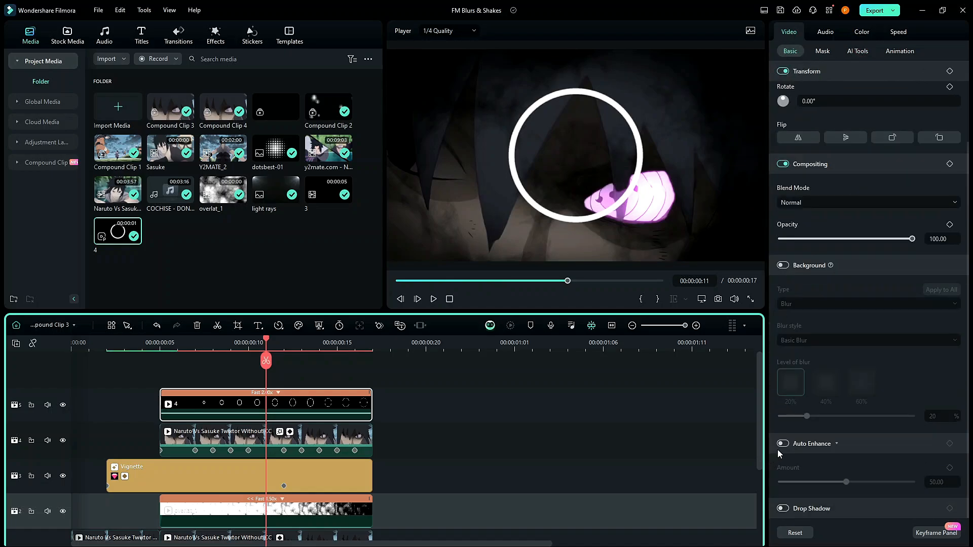
pyautogui.click(786, 509)
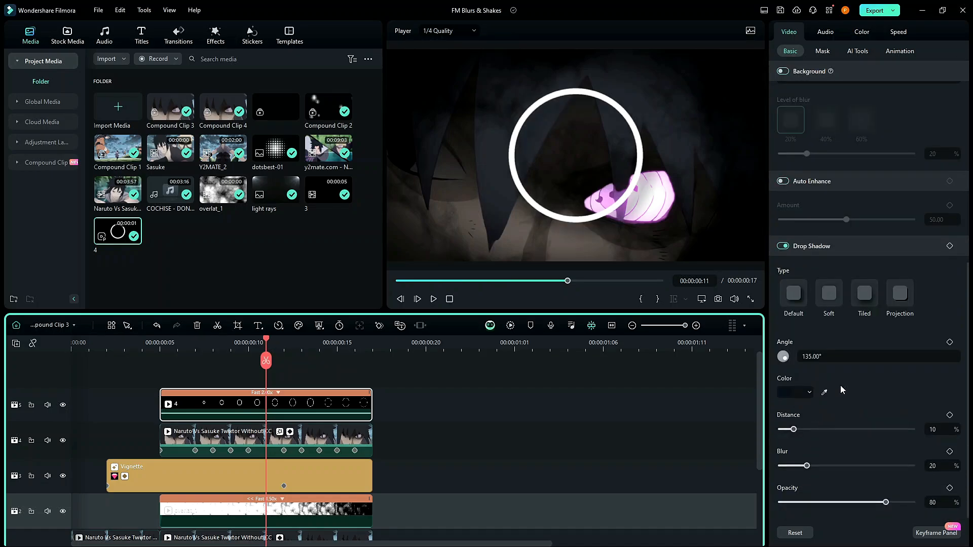
pyautogui.click(792, 393)
pyautogui.click(785, 480)
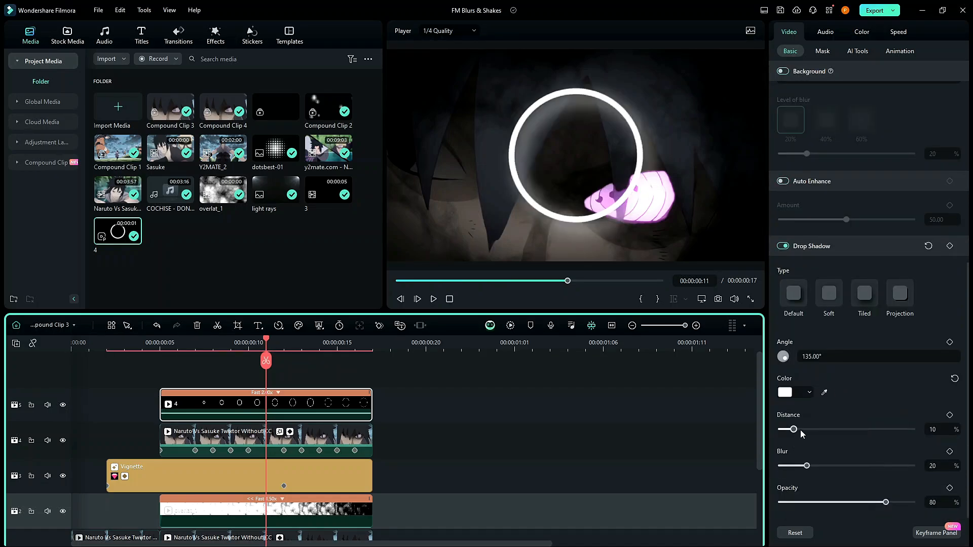
pyautogui.moveTo(797, 428); pyautogui.dragTo(751, 436)
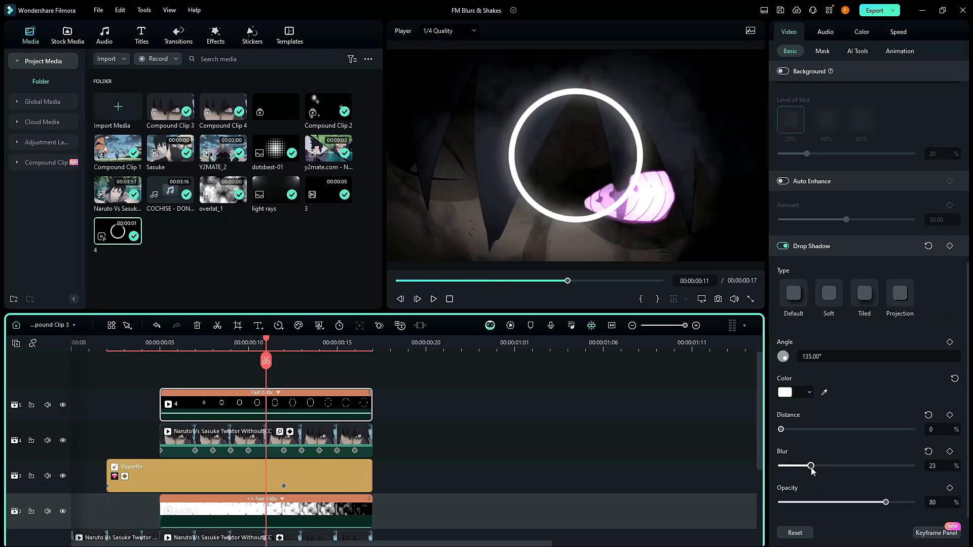
pyautogui.moveTo(811, 470); pyautogui.dragTo(807, 472)
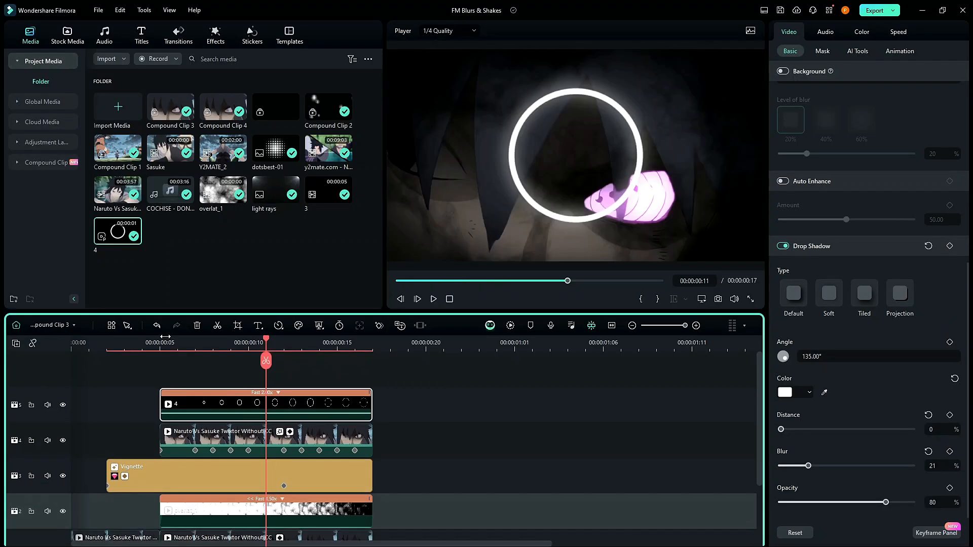
# Step: Center the ring over the glowing eye at 00:00:00:12, at about X 270.60 px and Y -193.32 px
pyautogui.moveTo(162, 340)
pyautogui.mouseDown()
pyautogui.moveTo(212, 350)
pyautogui.moveTo(154, 351)
pyautogui.mouseUp()
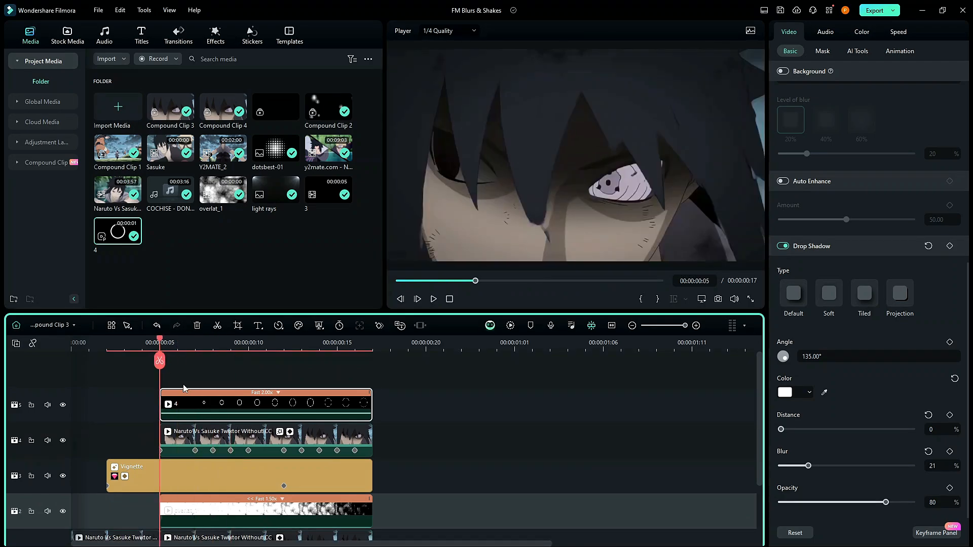
pyautogui.click(819, 33)
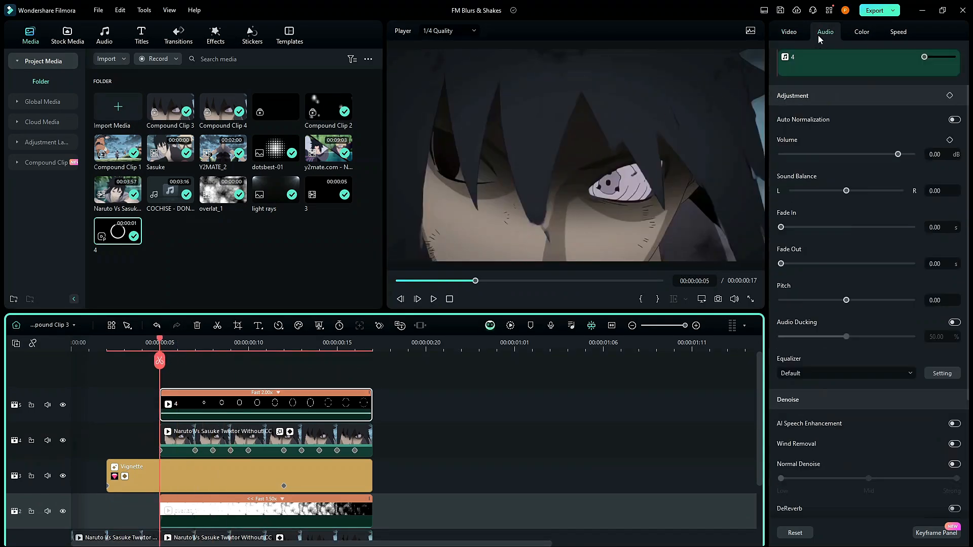
pyautogui.click(785, 34)
pyautogui.scroll(6, 798, 98)
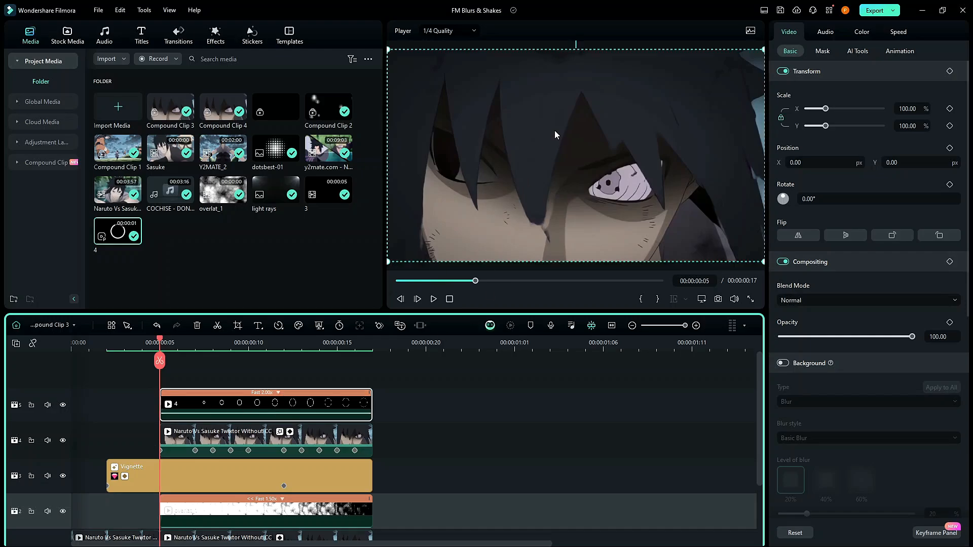
pyautogui.click(283, 367)
pyautogui.moveTo(571, 213); pyautogui.dragTo(640, 255)
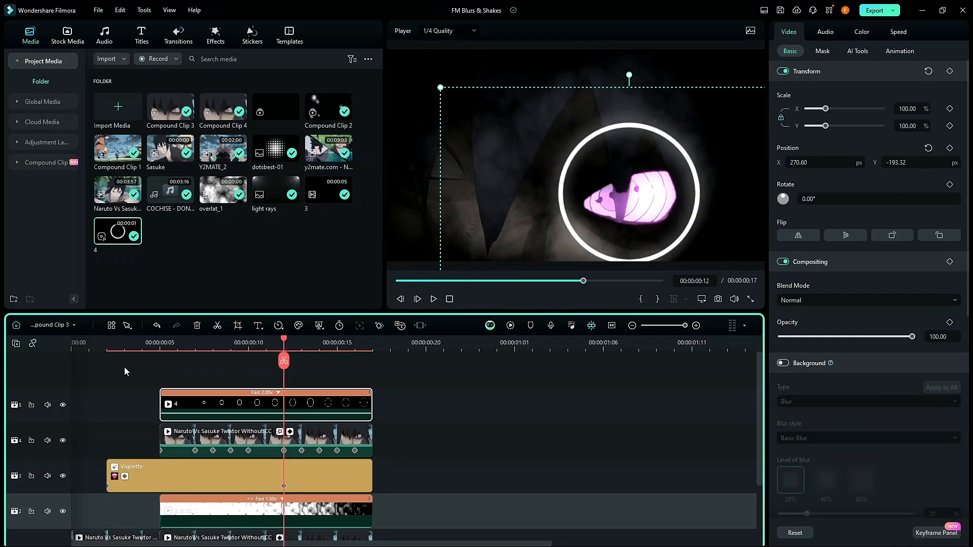
# Step: Speed up clip 4 to about 2.67x so it ends at 00:00:00:14, and preview the ring's timing
pyautogui.moveTo(158, 346)
pyautogui.mouseDown()
pyautogui.moveTo(337, 366)
pyautogui.moveTo(320, 366)
pyautogui.mouseUp()
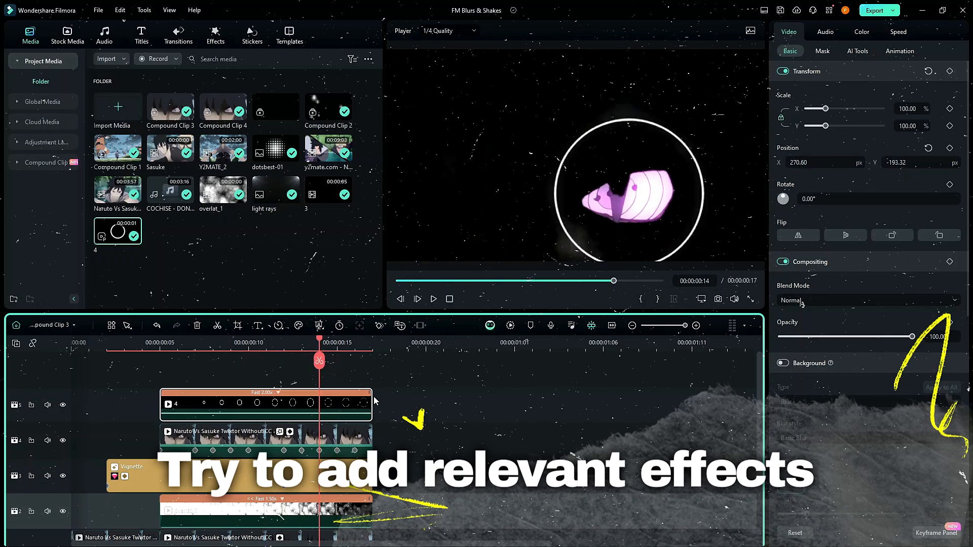
pyautogui.moveTo(372, 400); pyautogui.dragTo(318, 401)
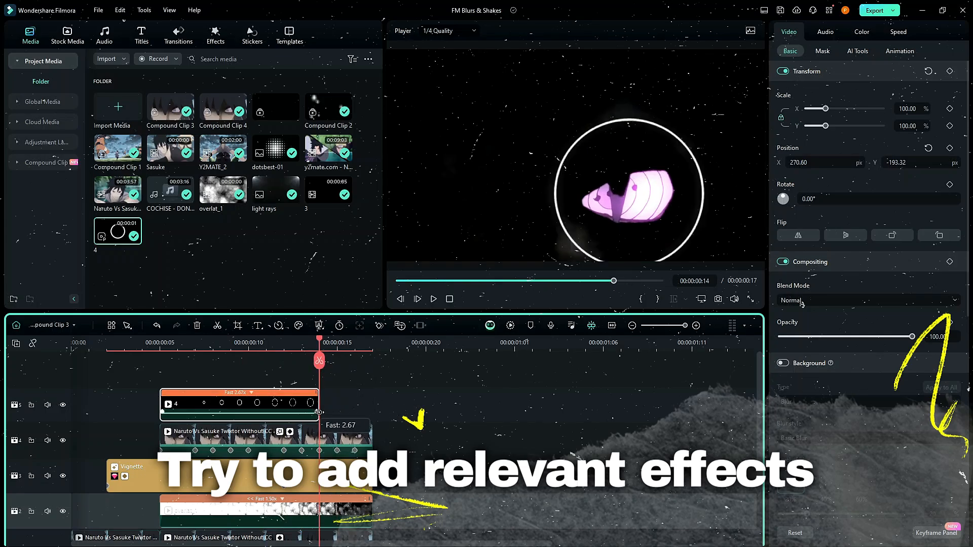
pyautogui.click(284, 346)
pyautogui.moveTo(287, 346); pyautogui.dragTo(140, 377)
pyautogui.press('space')
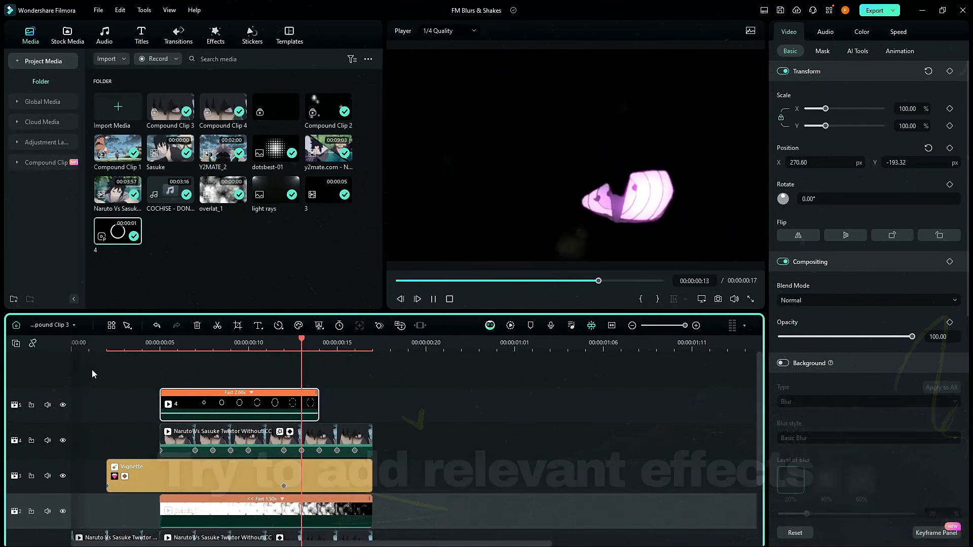
pyautogui.click(93, 343)
pyautogui.press('space')
pyautogui.click(93, 341)
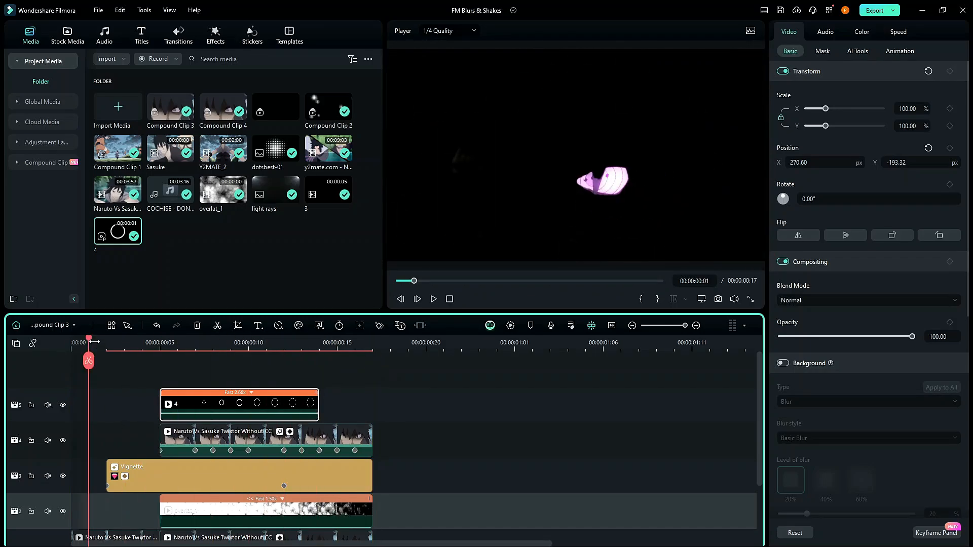
pyautogui.press('space')
pyautogui.click(91, 341)
pyautogui.press('space')
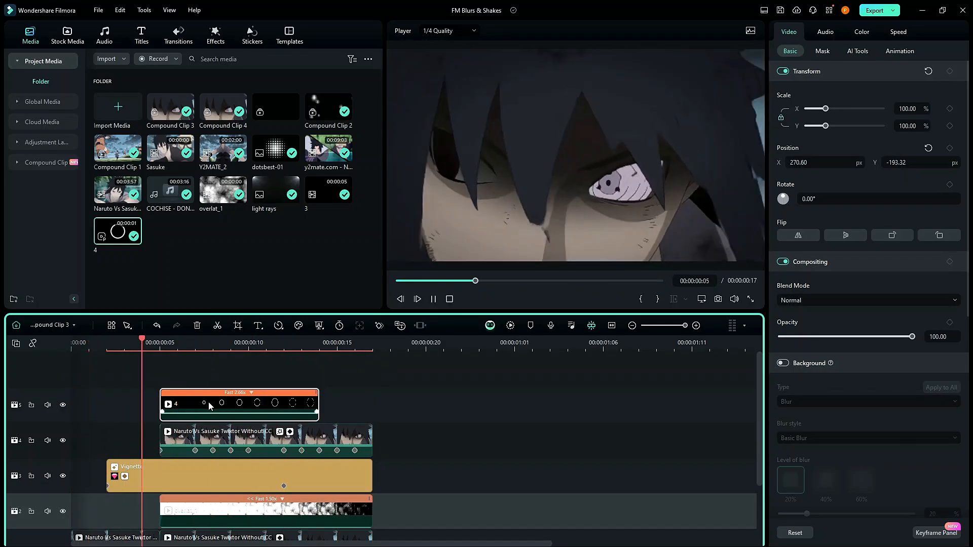
# Step: Try starting clip 4 earlier at 00:00:00:03, preview the timing, and undo the move
pyautogui.moveTo(186, 404); pyautogui.dragTo(148, 404)
pyautogui.click(101, 345)
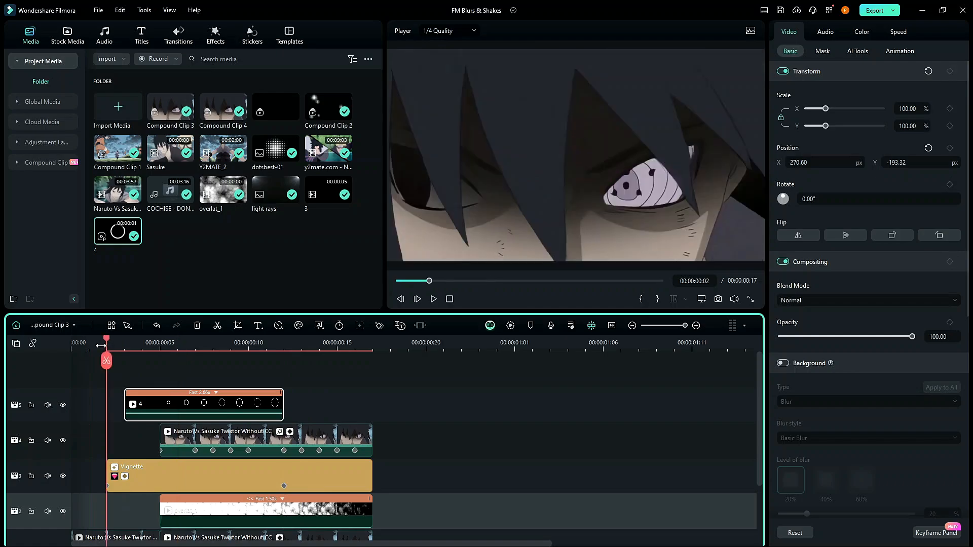
pyautogui.click(88, 342)
pyautogui.press('space')
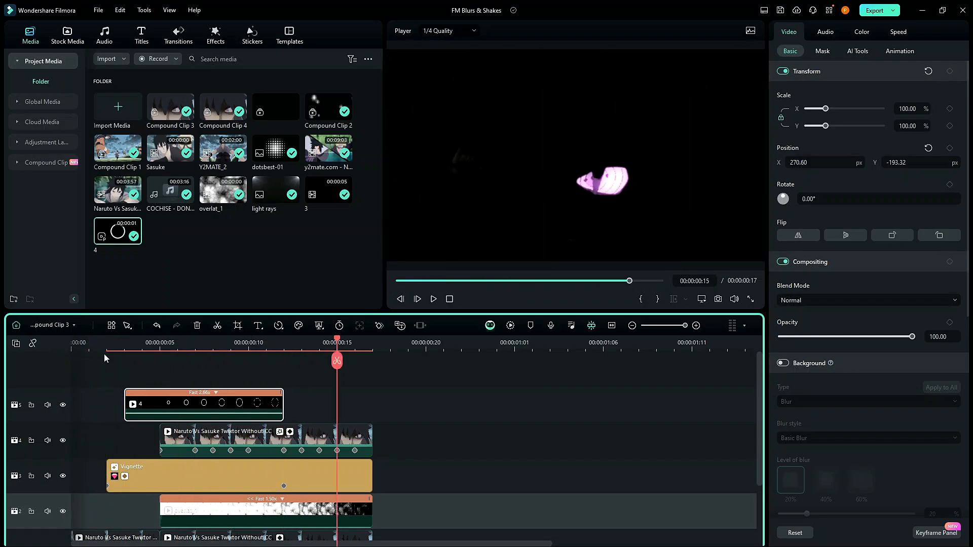
pyautogui.hotkey('ctrl', 'z')
pyautogui.moveTo(165, 343)
pyautogui.mouseDown()
pyautogui.moveTo(227, 362)
pyautogui.moveTo(212, 367)
pyautogui.moveTo(156, 347)
pyautogui.mouseUp()
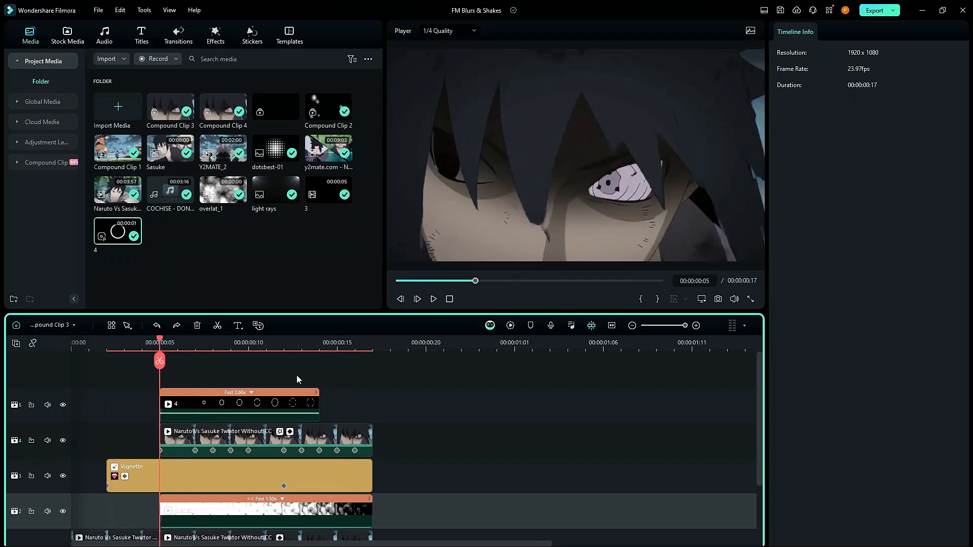
pyautogui.moveTo(299, 374); pyautogui.dragTo(413, 515)
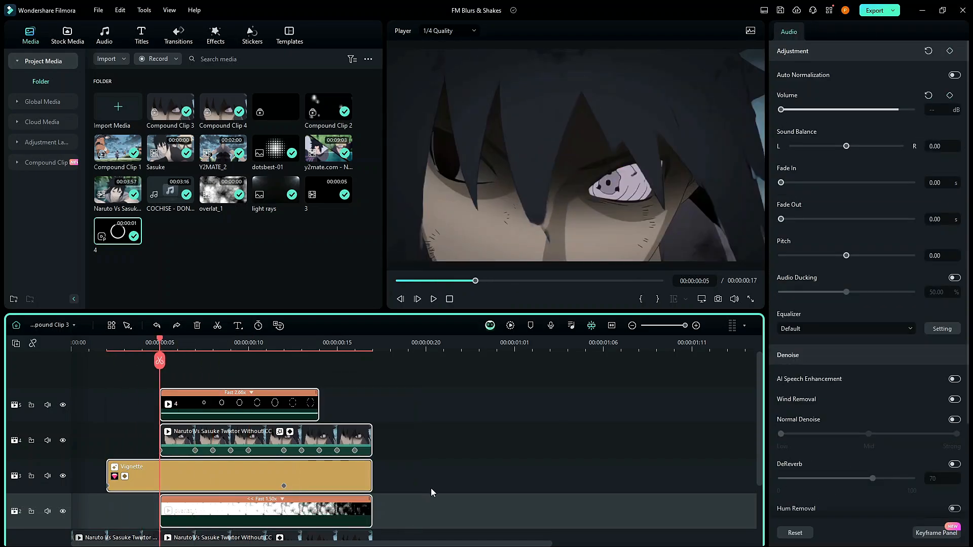
pyautogui.scroll(-3, 430, 485)
pyautogui.scroll(3, 426, 491)
pyautogui.click(282, 370)
pyautogui.click(299, 411)
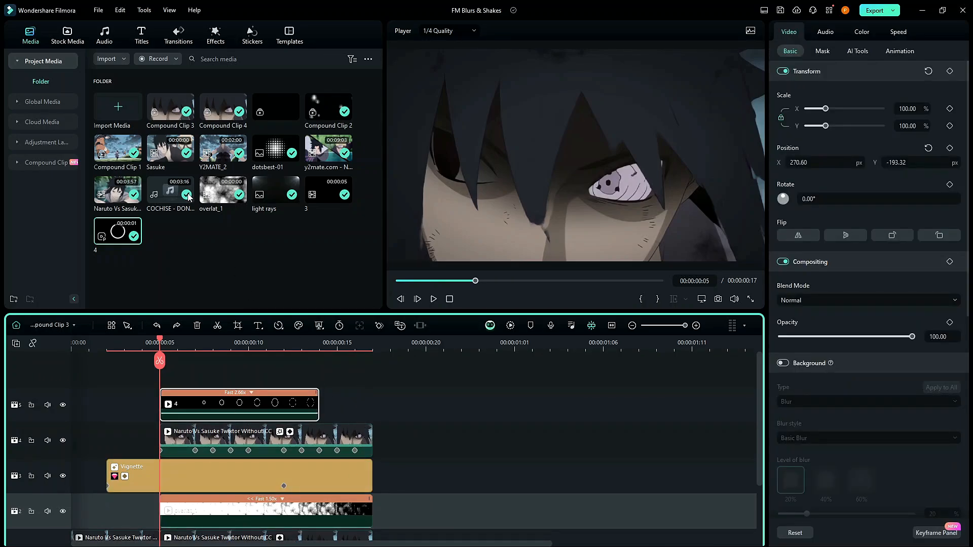
# Step: Browse the Global Media, Cloud Media and Stock Media libraries for another overlay to add to the eye effect
pyautogui.click(56, 45)
pyautogui.click(29, 37)
pyautogui.click(43, 102)
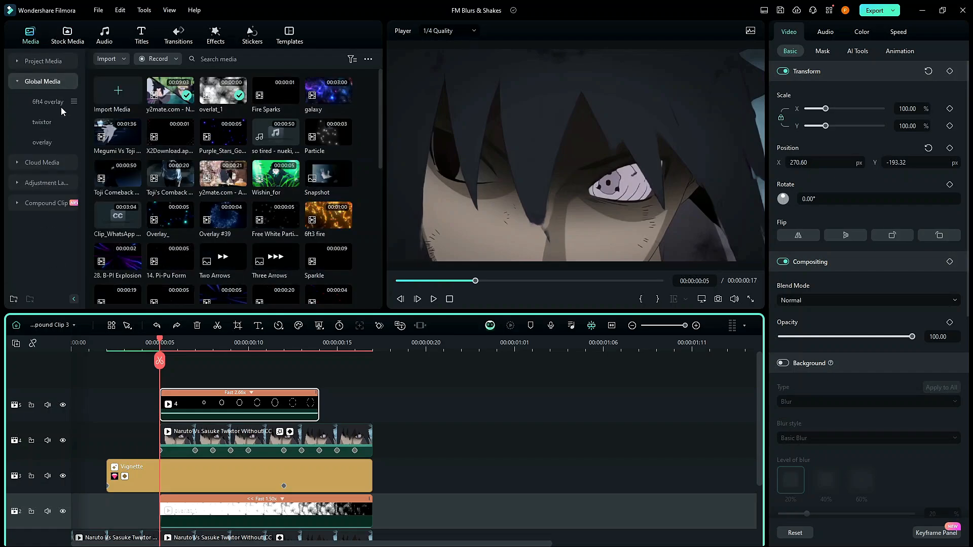
pyautogui.click(18, 83)
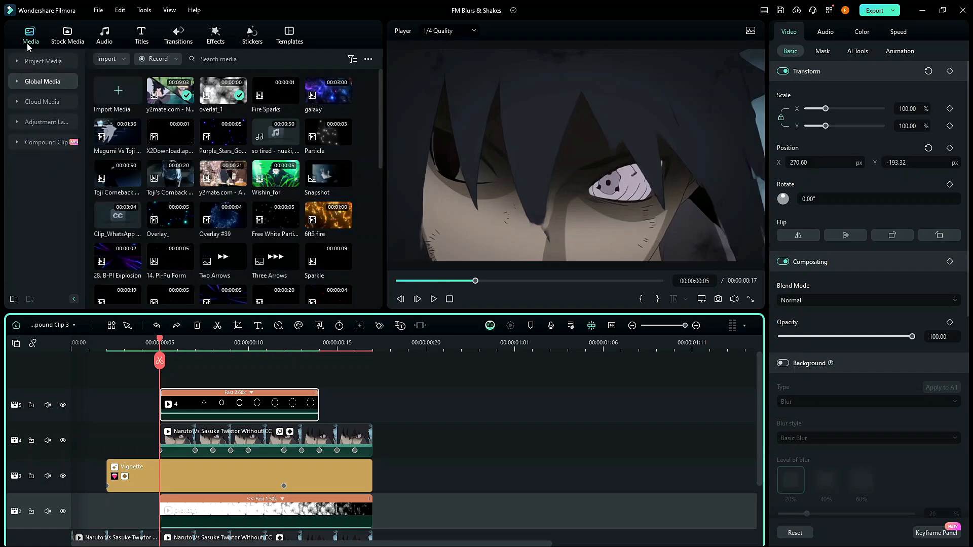
pyautogui.click(284, 346)
pyautogui.moveTo(290, 346); pyautogui.dragTo(124, 345)
pyautogui.click(67, 37)
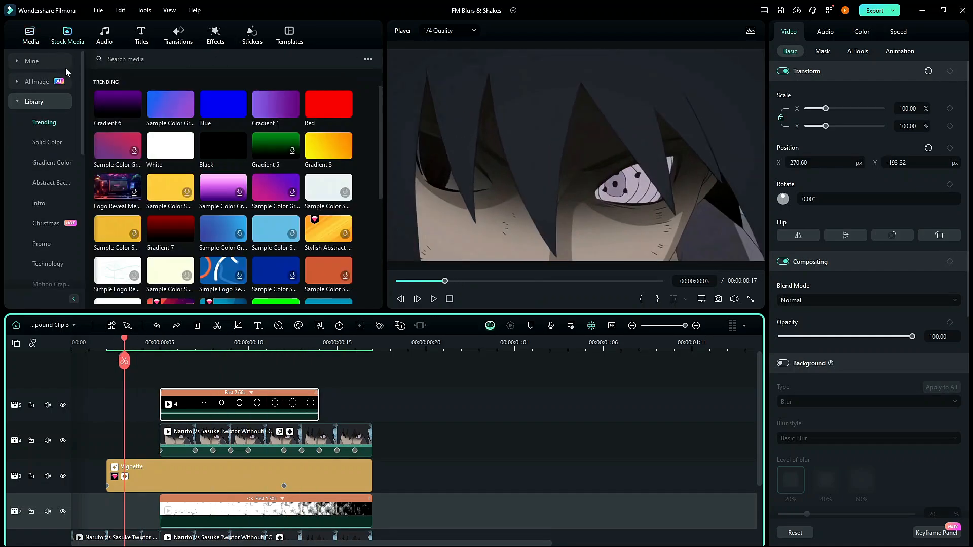
pyautogui.click(31, 45)
pyautogui.click(56, 102)
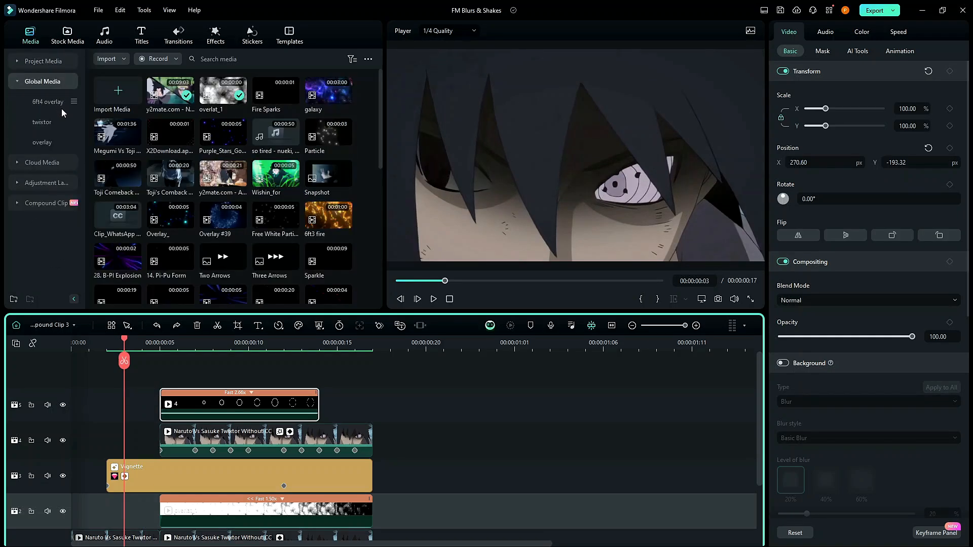
pyautogui.click(23, 83)
pyautogui.click(57, 103)
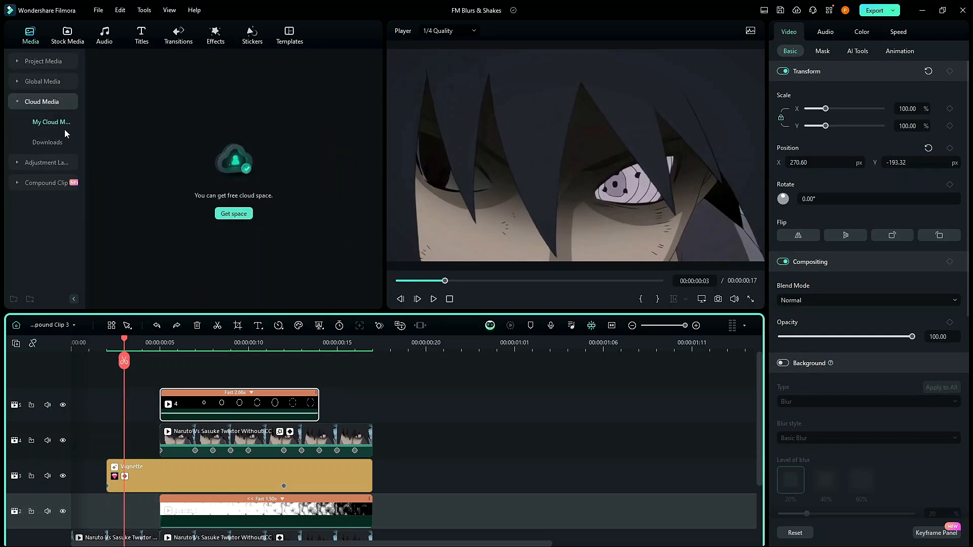
pyautogui.click(58, 143)
pyautogui.click(47, 108)
pyautogui.click(49, 82)
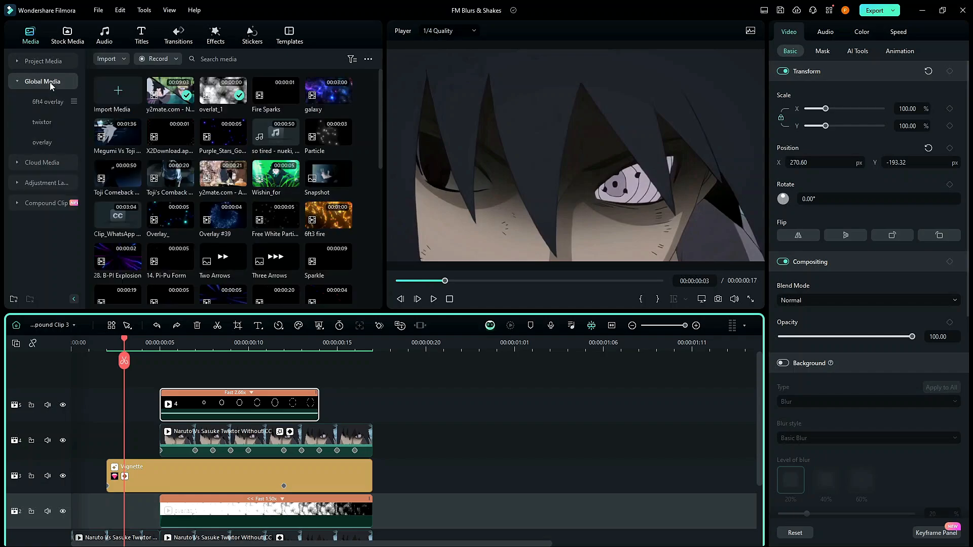
pyautogui.click(49, 82)
pyautogui.moveTo(225, 346); pyautogui.dragTo(206, 336)
# Step: Place the White stock color on track 6 from 00:00:00:05 and cut it off at 00:00:00:15
pyautogui.click(67, 36)
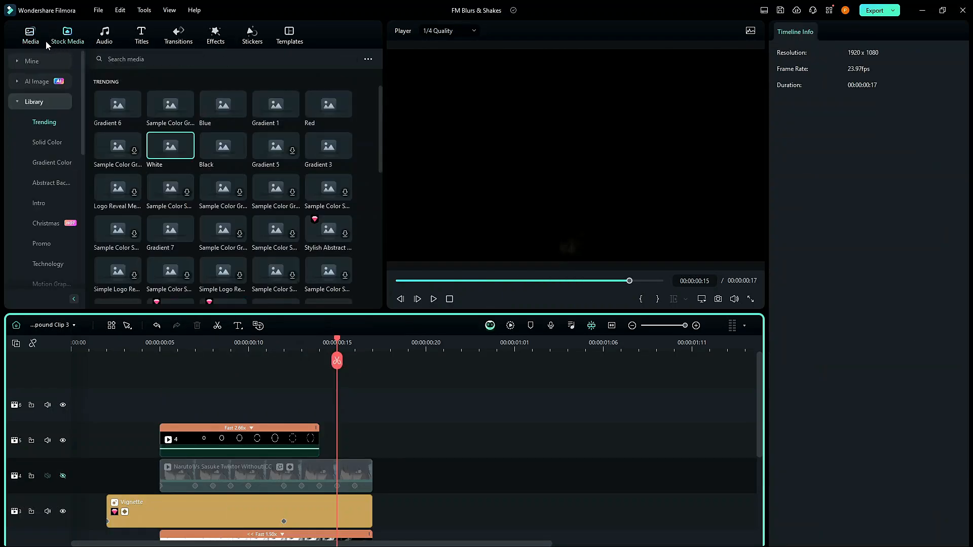
pyautogui.moveTo(170, 146); pyautogui.dragTo(175, 403)
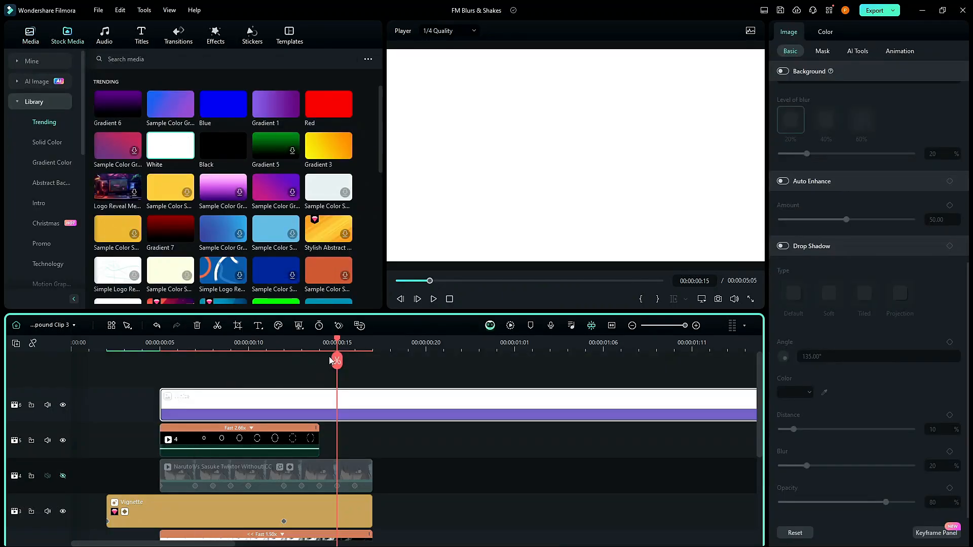
pyautogui.click(337, 361)
pyautogui.press('Delete')
# Step: Select the White clip on track 6 at 00:00:00:06 and apply a pen-drawn Draw Mask to it
pyautogui.moveTo(215, 340); pyautogui.dragTo(175, 340)
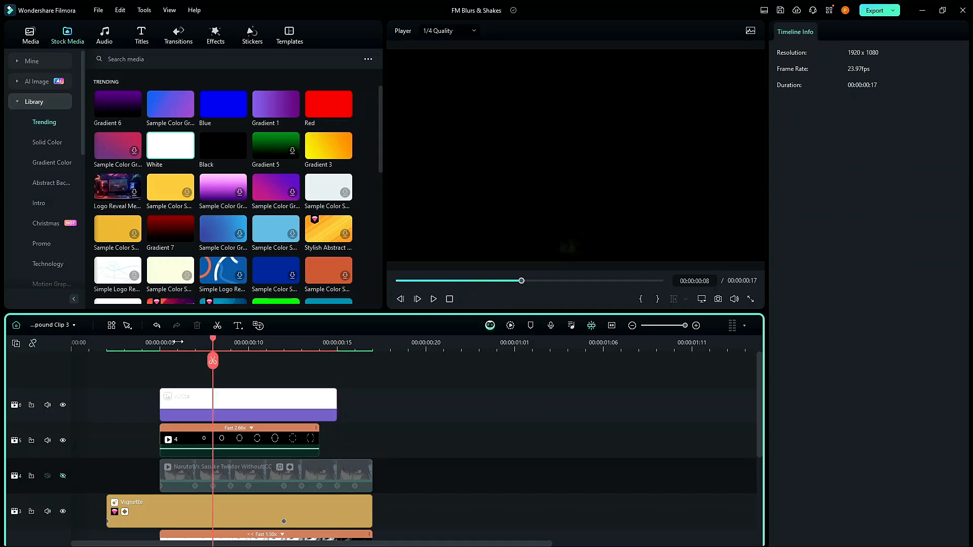
pyautogui.click(239, 416)
pyautogui.click(826, 33)
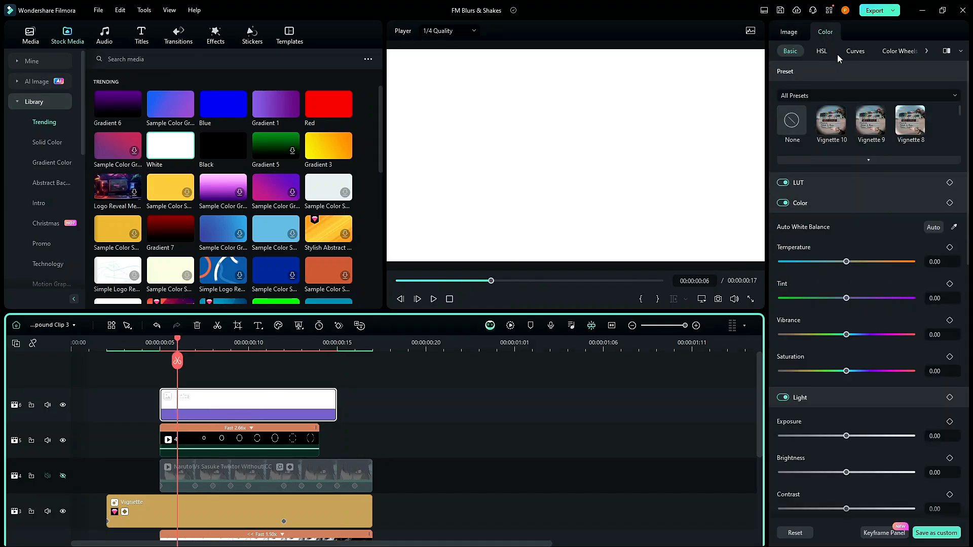
pyautogui.click(791, 35)
pyautogui.click(854, 52)
pyautogui.click(823, 51)
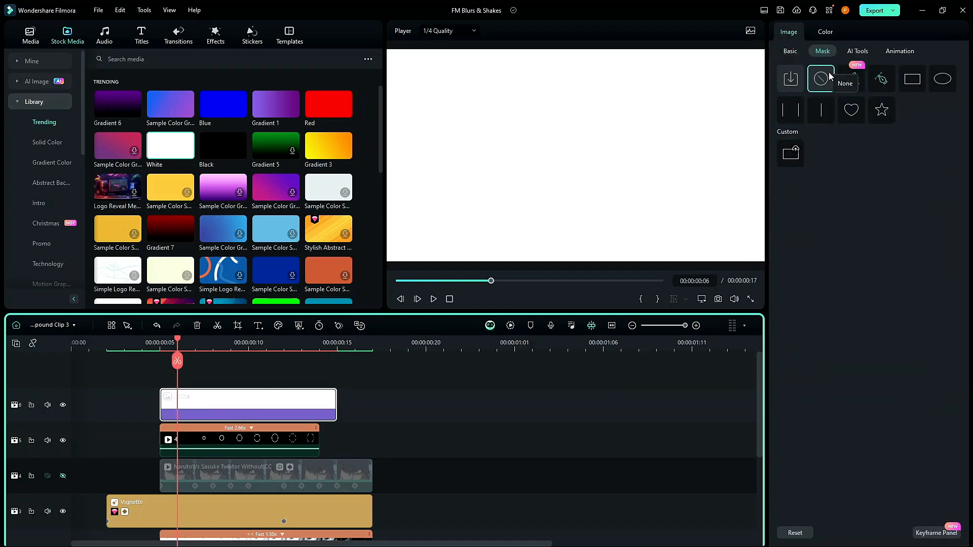
pyautogui.click(880, 79)
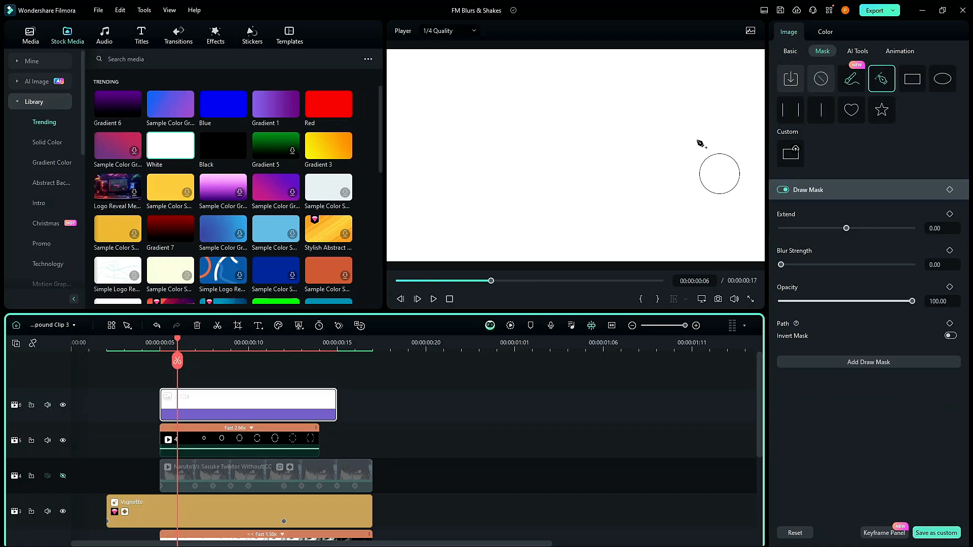
# Step: Draw a thin closed wedge mask across the full frame width, tapering to a narrow tip at the right edge of the picture
pyautogui.click(389, 116)
pyautogui.click(388, 133)
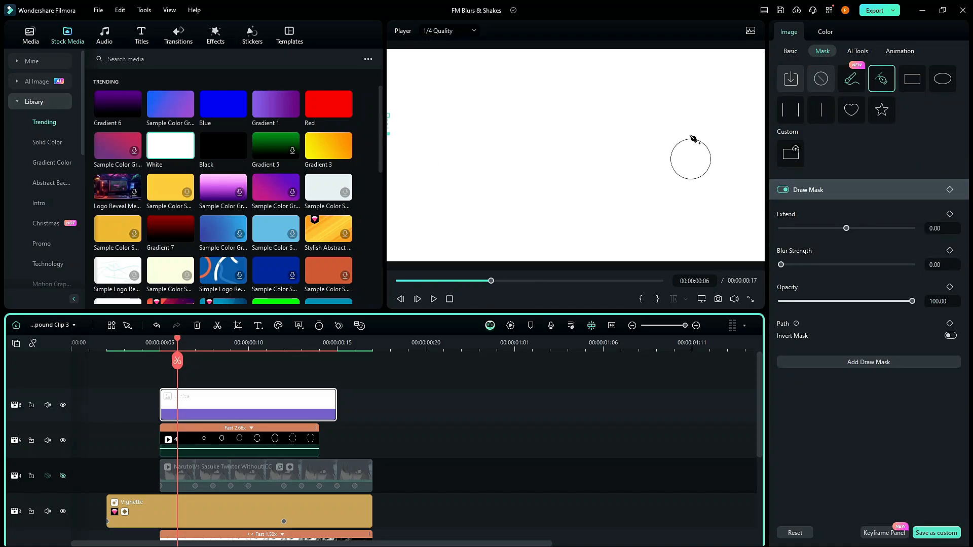
pyautogui.click(757, 138)
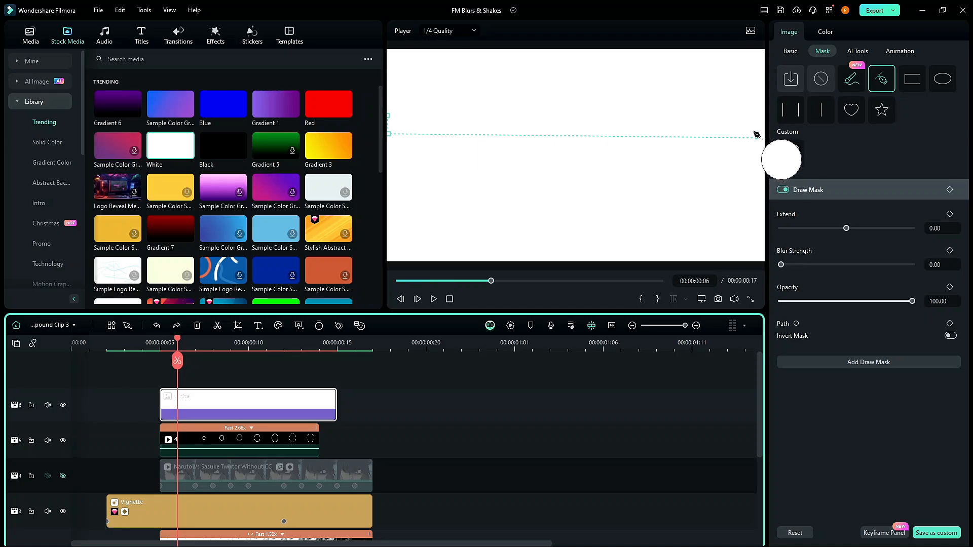
pyautogui.hotkey('ctrl', 'z')
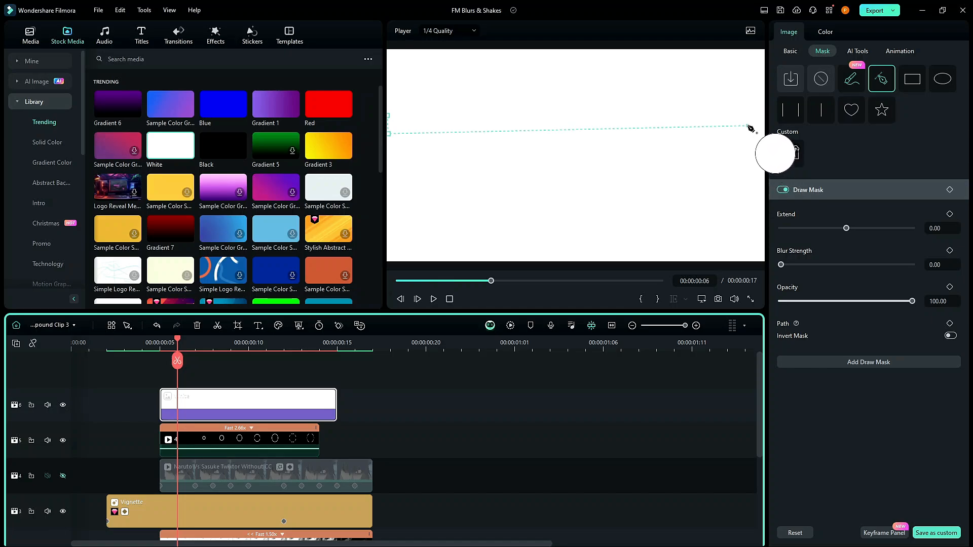
pyautogui.click(748, 125)
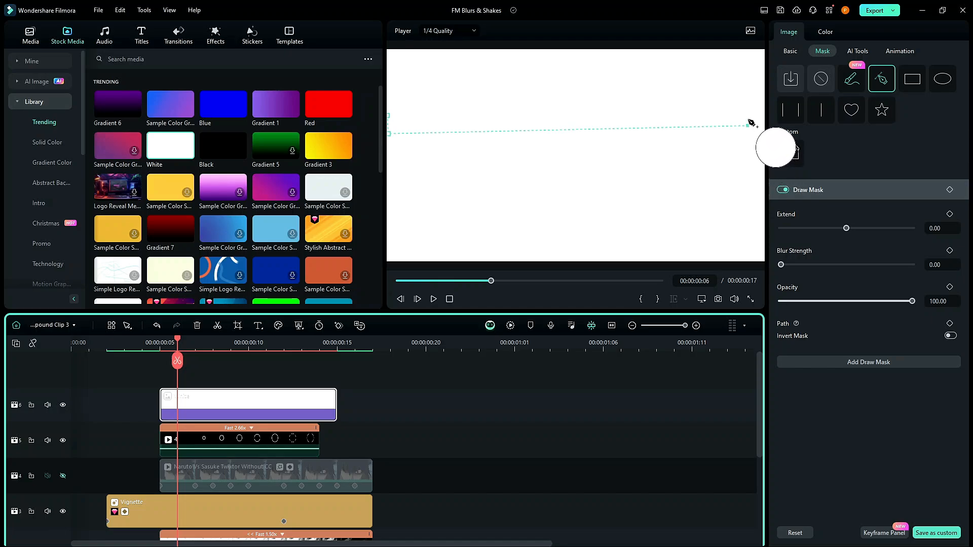
pyautogui.click(392, 118)
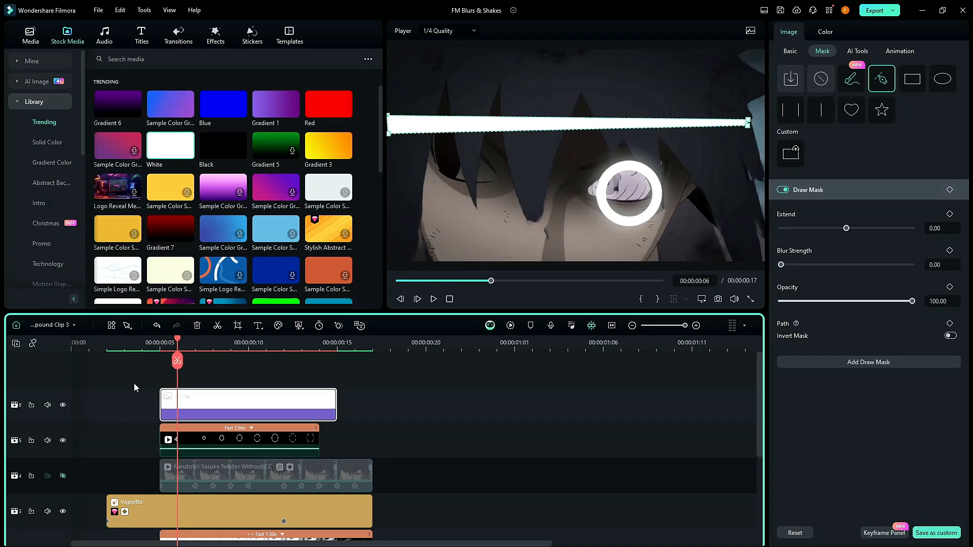
# Step: Move the wedge mask down and left so its narrow tip meets the ring around the eye, and preview it against the growing ring
pyautogui.click(791, 51)
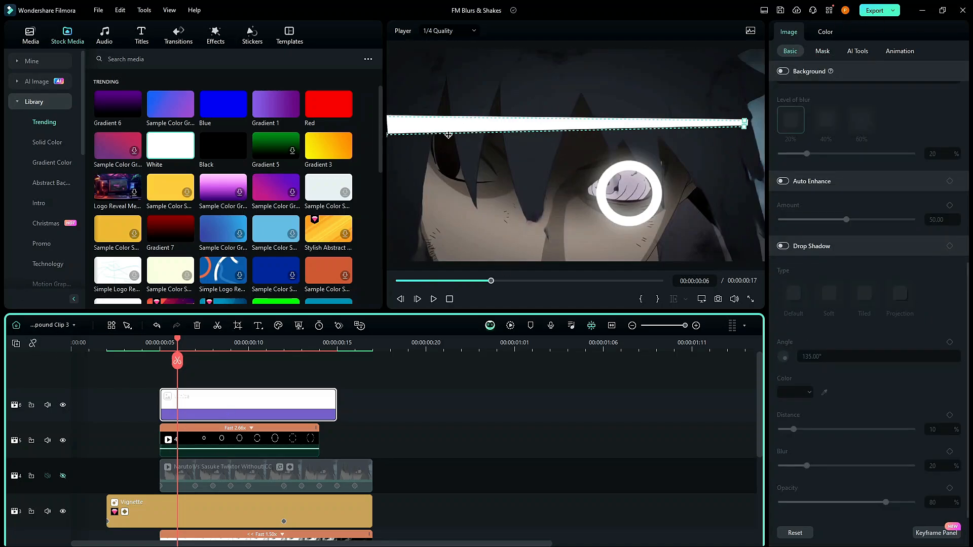
pyautogui.moveTo(476, 122); pyautogui.dragTo(325, 196)
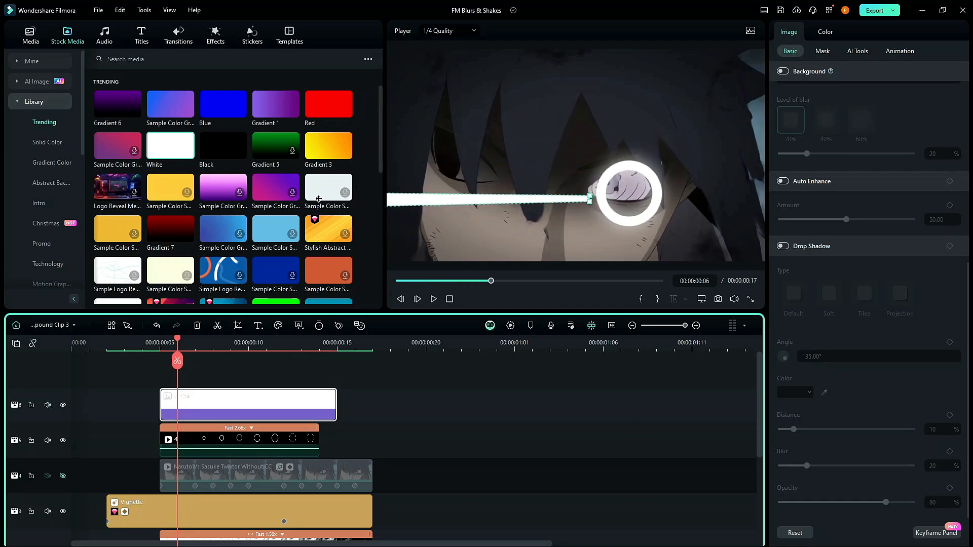
pyautogui.scroll(4, 812, 144)
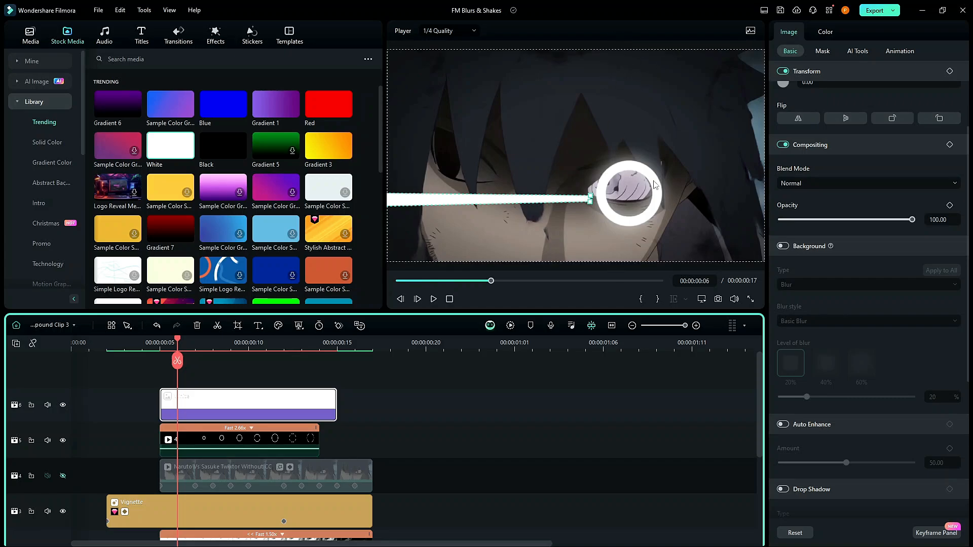
pyautogui.click(262, 343)
pyautogui.click(231, 342)
pyautogui.click(209, 343)
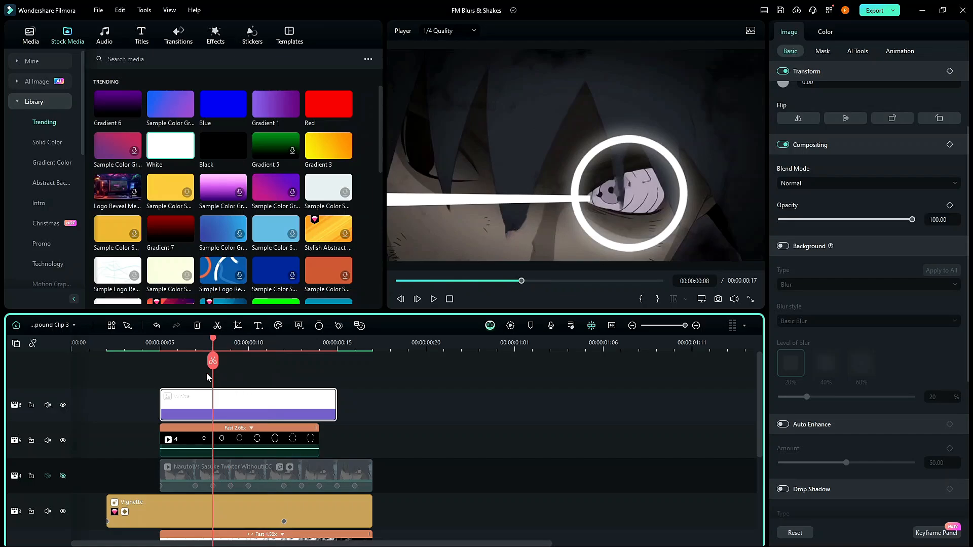
pyautogui.click(177, 343)
# Step: Reshape the wedge mask into a thinner spike aimed at the eye and add a path point on its upper edge
pyautogui.click(450, 199)
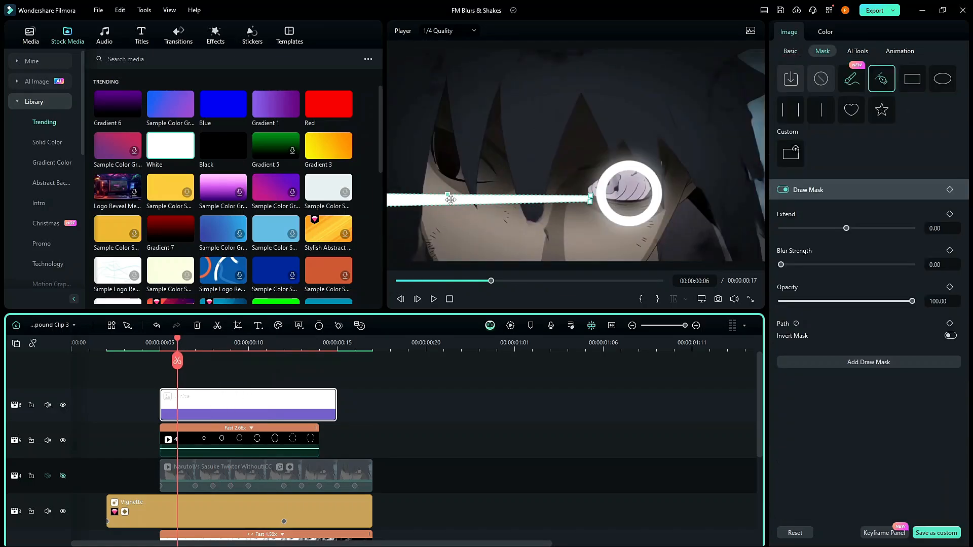
pyautogui.moveTo(459, 202); pyautogui.dragTo(373, 201)
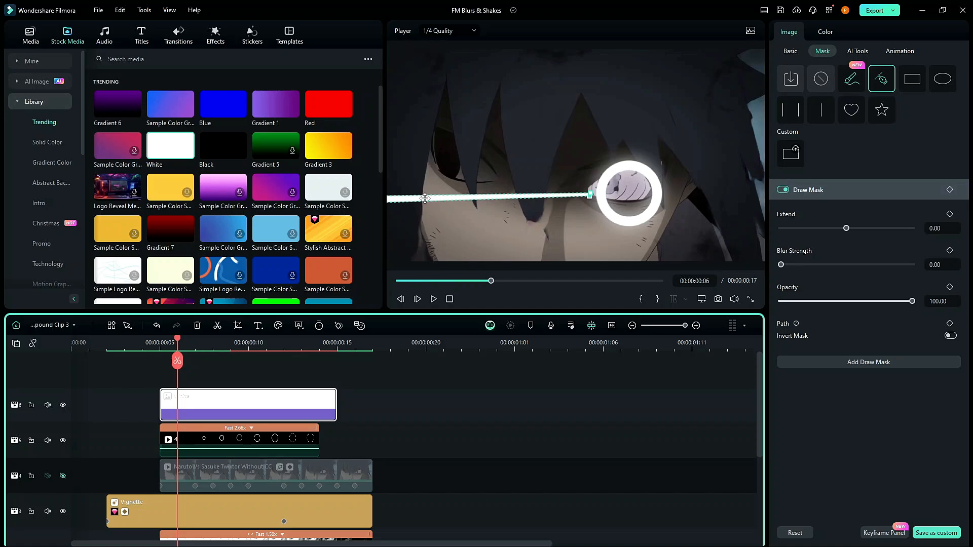
pyautogui.moveTo(425, 199); pyautogui.dragTo(428, 199)
pyautogui.click(798, 53)
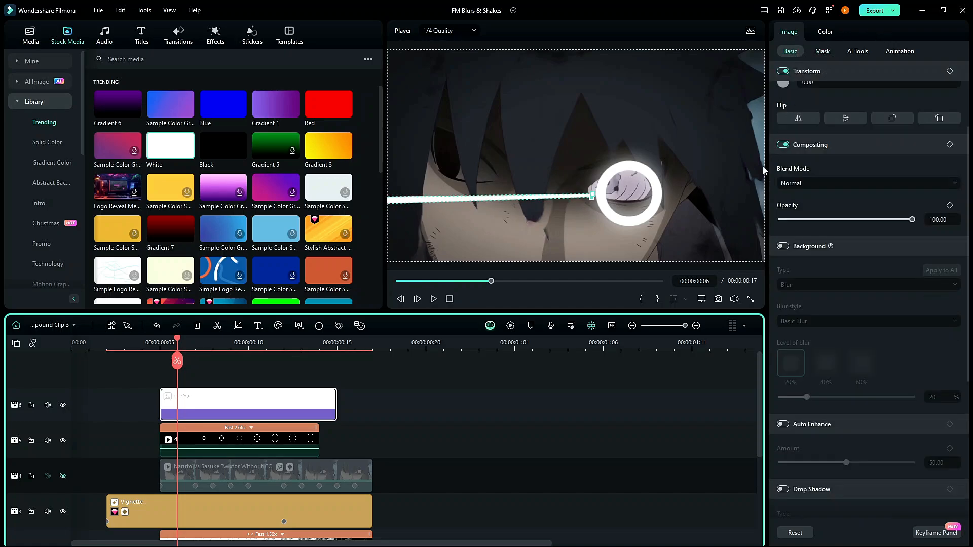
pyautogui.click(619, 383)
pyautogui.click(492, 197)
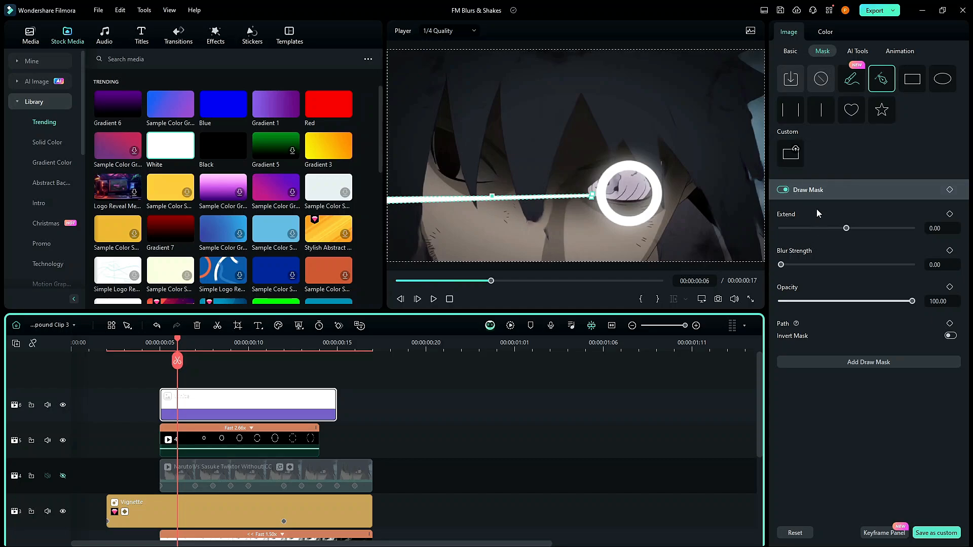
# Step: Rotate the White clip to 2.00° so the spike lies nearly level
pyautogui.click(792, 52)
pyautogui.scroll(3, 820, 191)
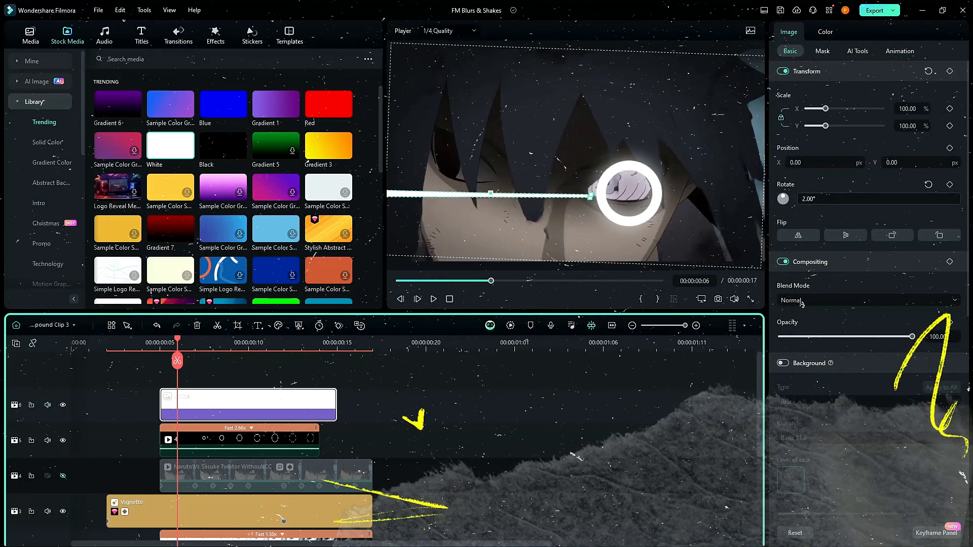
pyautogui.click(611, 386)
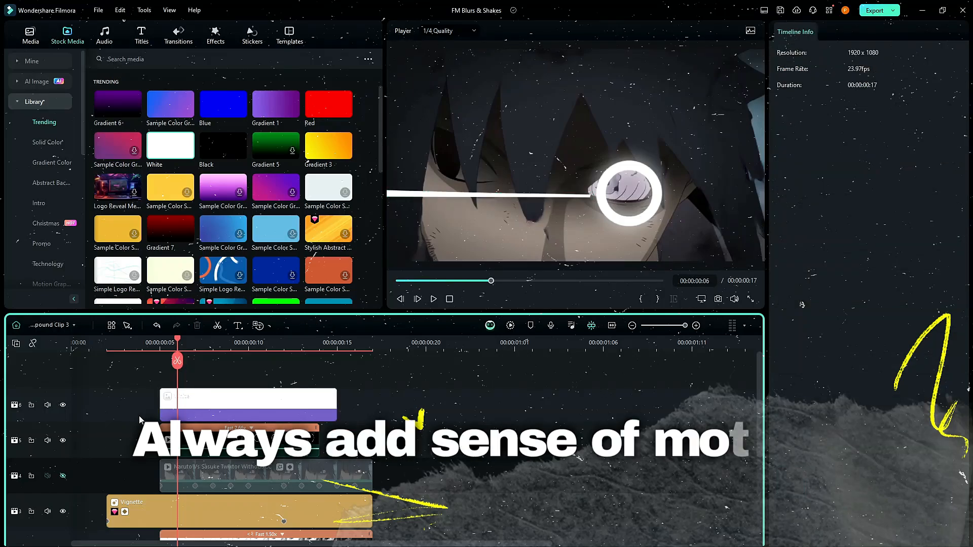
# Step: Keyframe the White clip's Position from X -117, Y 13 at 00:00:00:06 to X -36, Y 13 at 00:00:00:10
pyautogui.click(253, 403)
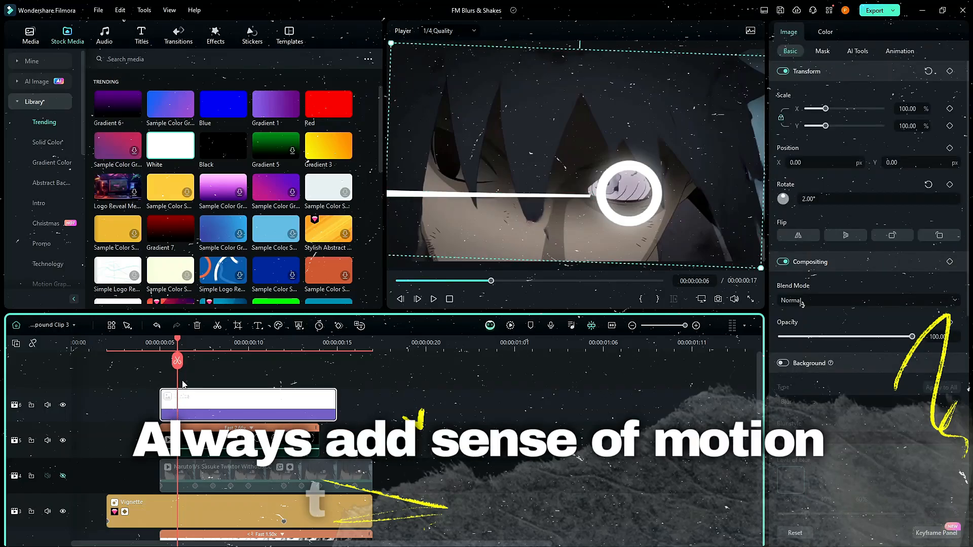
pyautogui.click(950, 148)
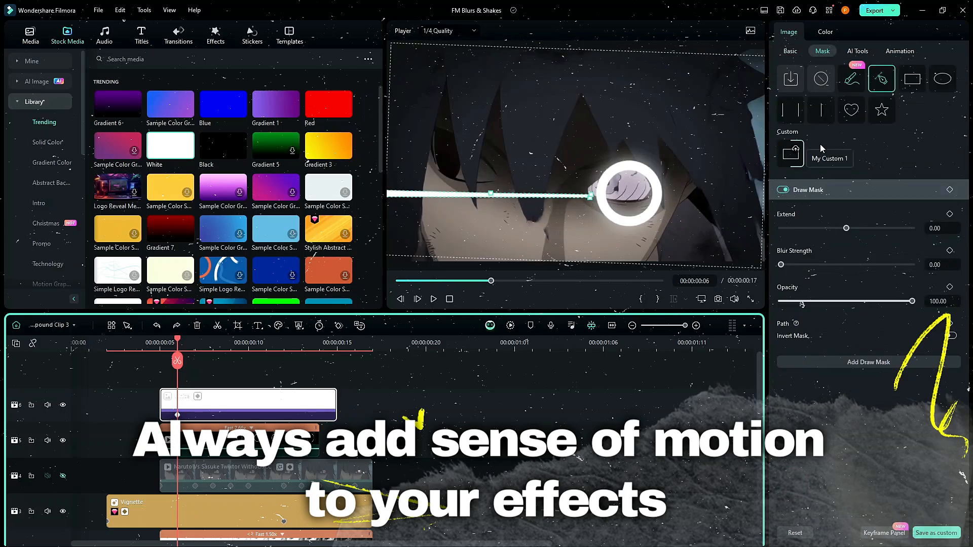
pyautogui.click(791, 51)
pyautogui.moveTo(831, 163); pyautogui.dragTo(799, 163)
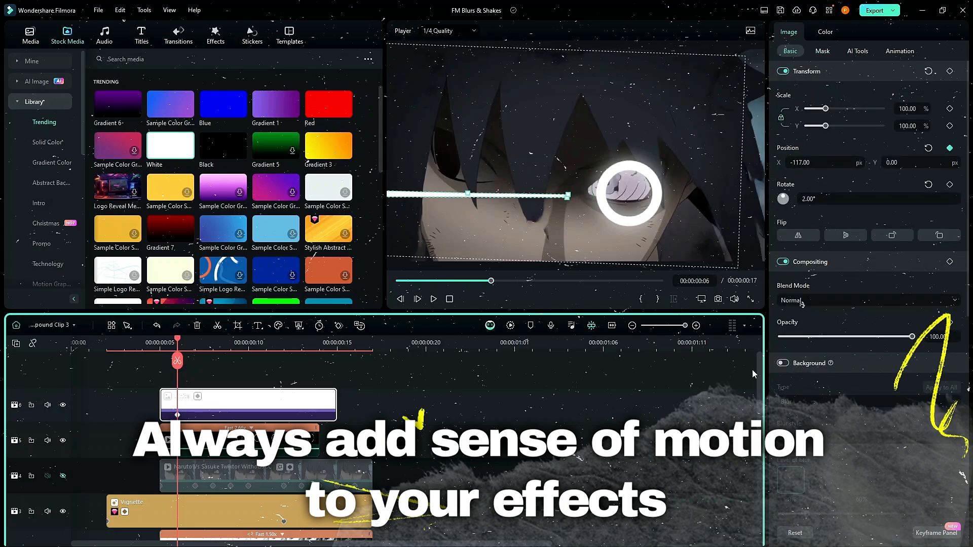
pyautogui.moveTo(920, 162); pyautogui.dragTo(926, 162)
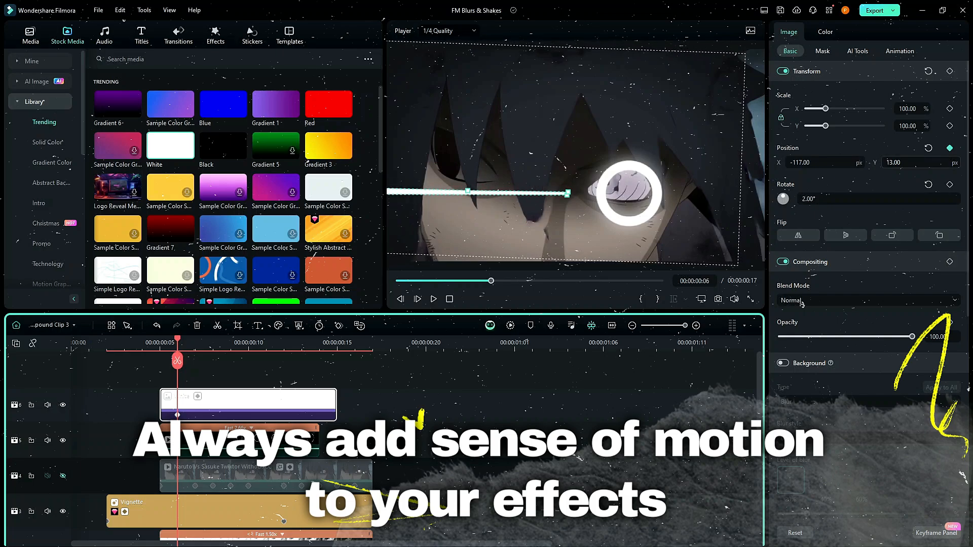
pyautogui.click(248, 343)
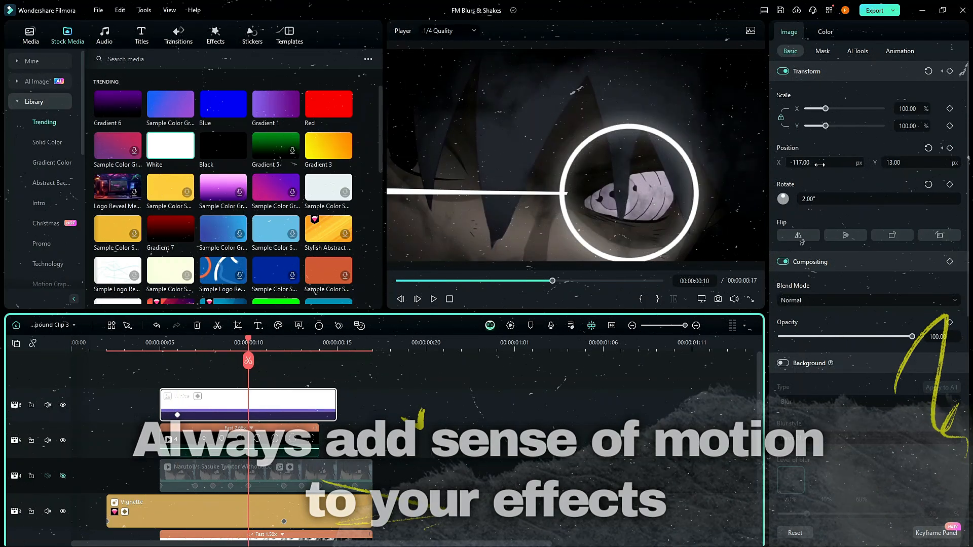
pyautogui.moveTo(811, 163); pyautogui.dragTo(824, 163)
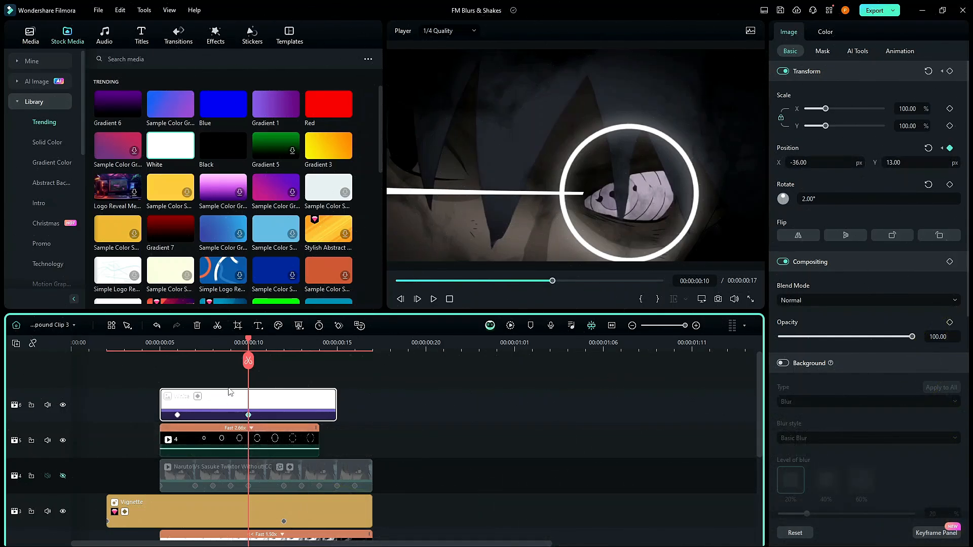
# Step: Retime the White clip's two Position keyframes to 00:00:00:08 and 00:00:00:13
pyautogui.click(200, 345)
pyautogui.moveTo(178, 416); pyautogui.dragTo(213, 415)
pyautogui.press('Right')
pyautogui.press('Right')
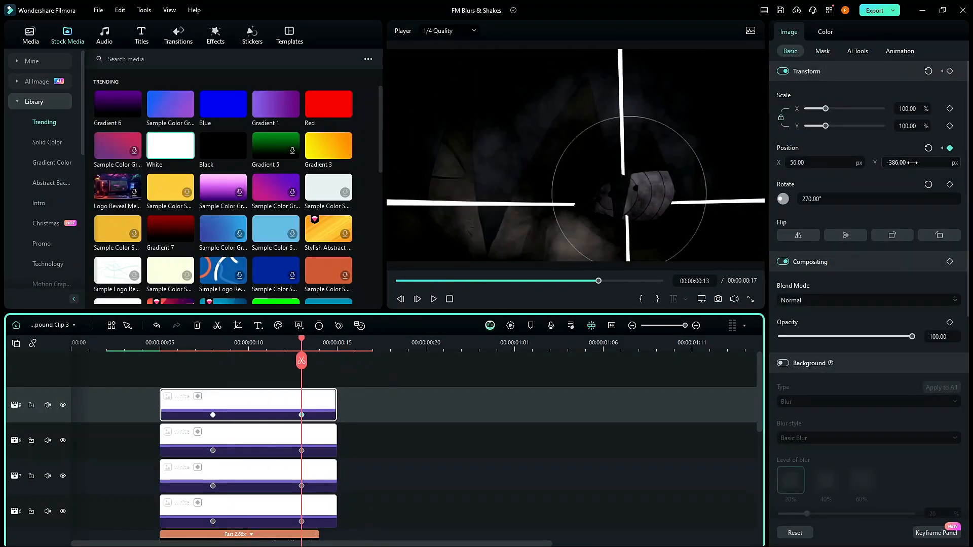
# Step: Add a white Drop Shadow to the White clip on track 9 with distance 0%, blur 14% and opacity 100%
pyautogui.click(159, 336)
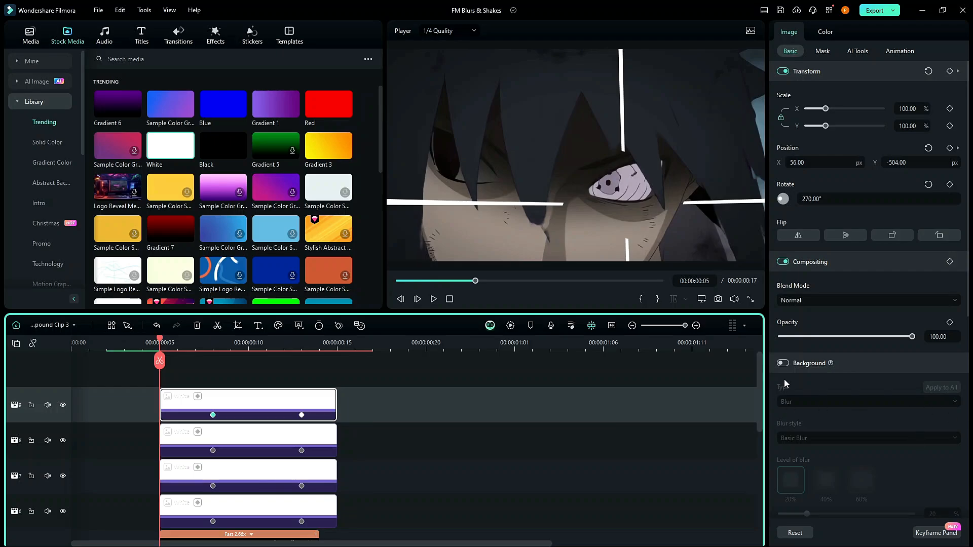
pyautogui.scroll(-5, 786, 384)
pyautogui.scroll(3, 790, 425)
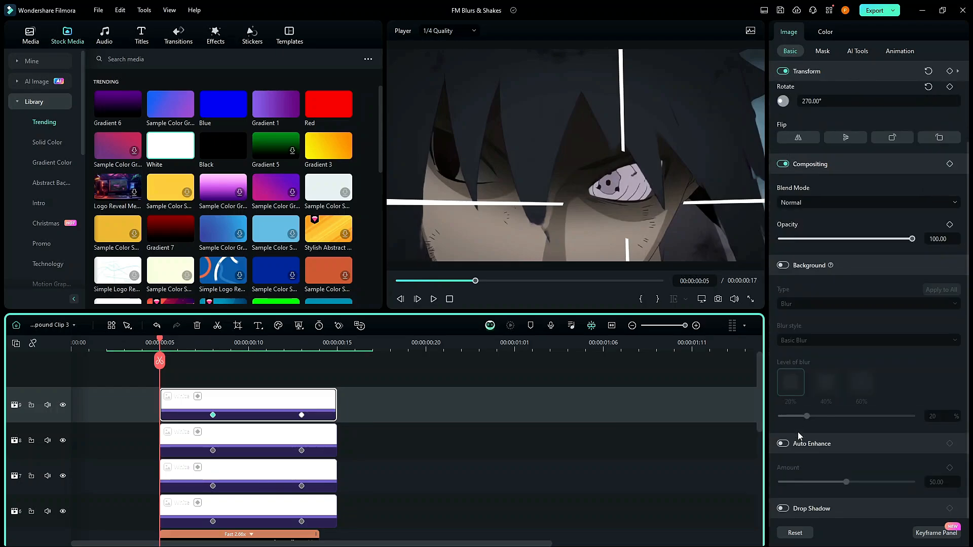
pyautogui.click(783, 508)
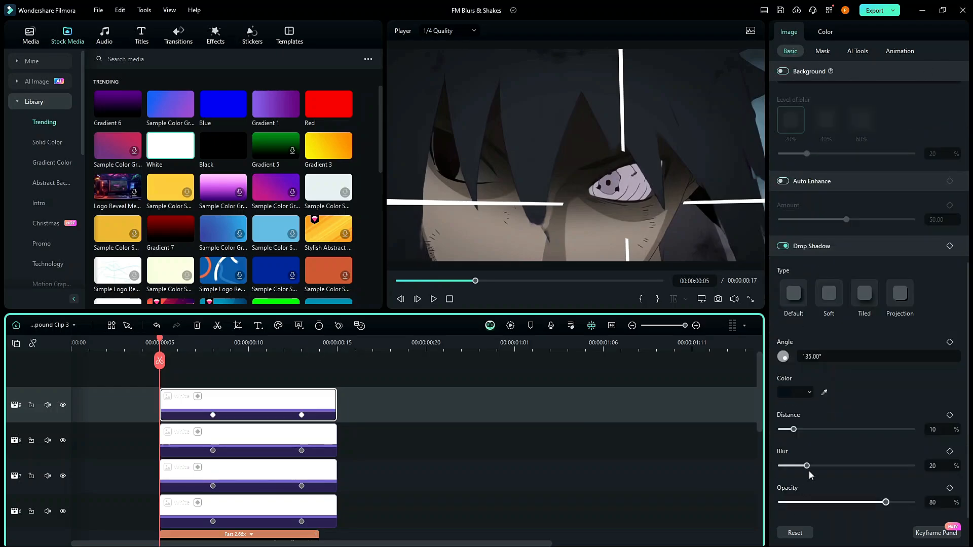
pyautogui.click(799, 394)
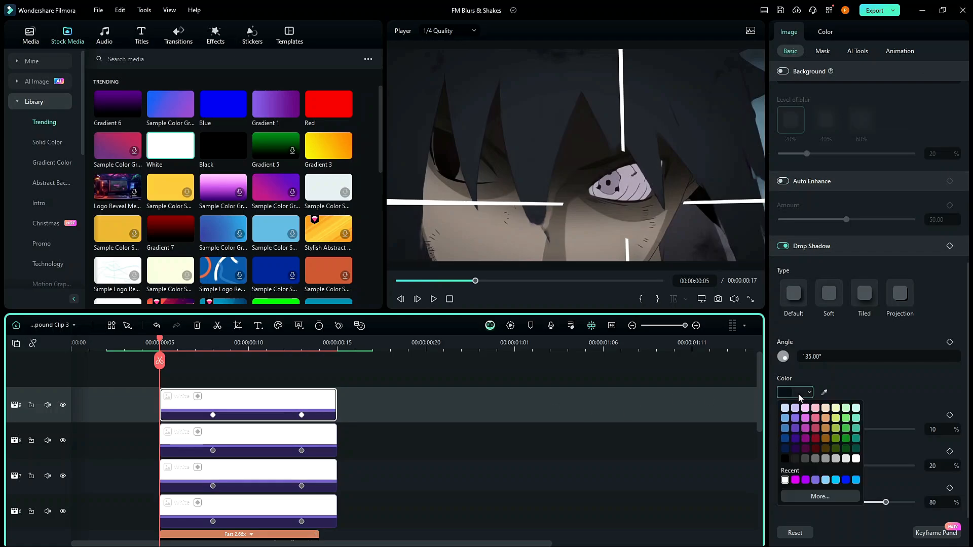
pyautogui.click(785, 480)
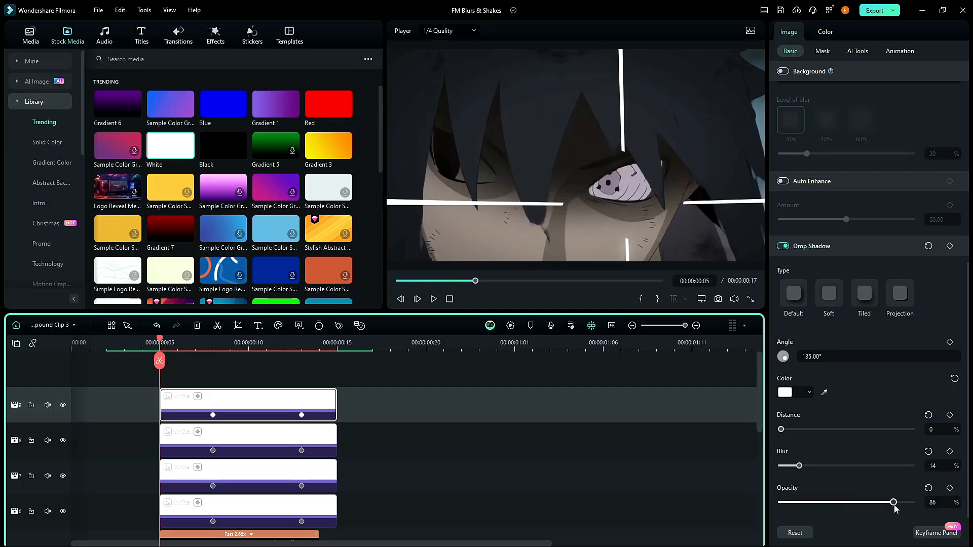
# Step: Add matching white Drop Shadow glows to the White clips on tracks 8 and 7
pyautogui.click(259, 432)
pyautogui.click(783, 246)
pyautogui.click(795, 392)
pyautogui.moveTo(807, 466); pyautogui.dragTo(791, 467)
pyautogui.scroll(-1, 253, 452)
pyautogui.click(254, 445)
pyautogui.click(795, 393)
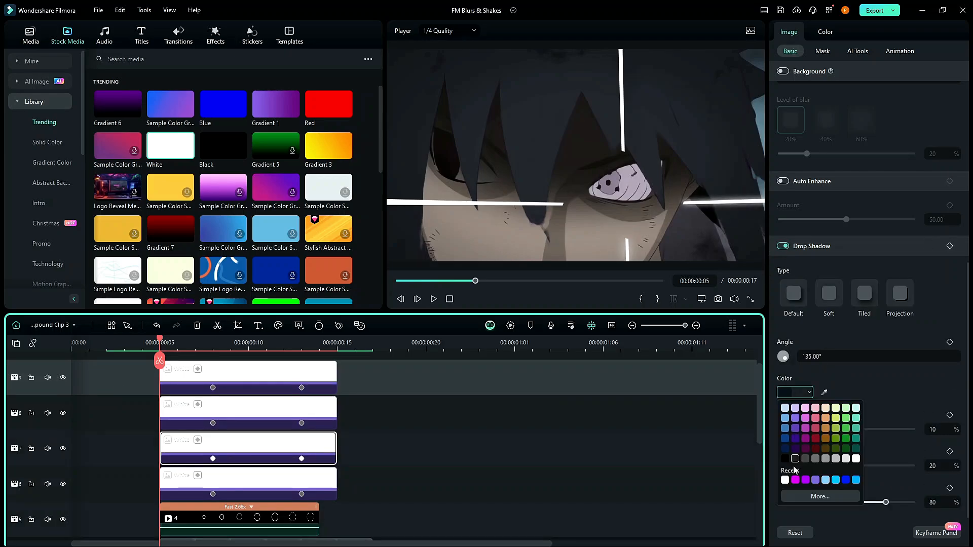
# Step: Add a white Drop Shadow to the White clip on track 6 with distance 0% and a slightly reduced blur
pyautogui.click(254, 479)
pyautogui.click(783, 246)
pyautogui.click(795, 392)
pyautogui.moveTo(794, 430); pyautogui.dragTo(778, 429)
pyautogui.moveTo(807, 466); pyautogui.dragTo(798, 466)
pyautogui.click(697, 525)
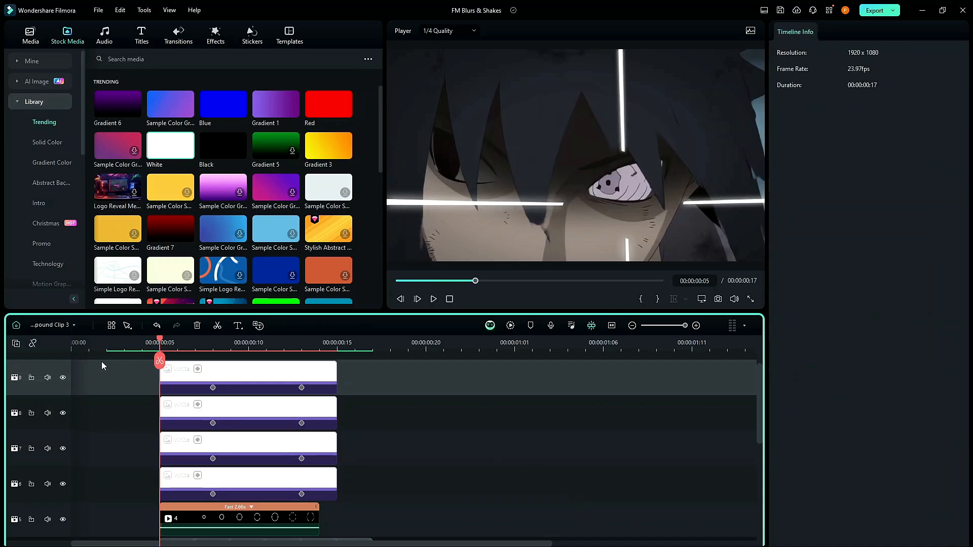
# Step: Add an Opacity keyframe to the White clip on track 9 at 00:00:00:05 and preview the spike animation
pyautogui.click(263, 369)
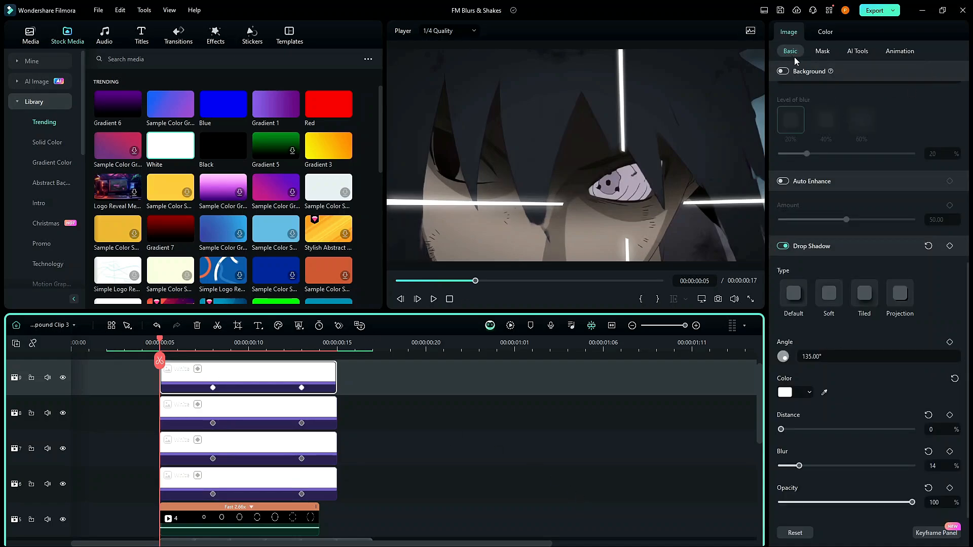
pyautogui.scroll(2, 857, 162)
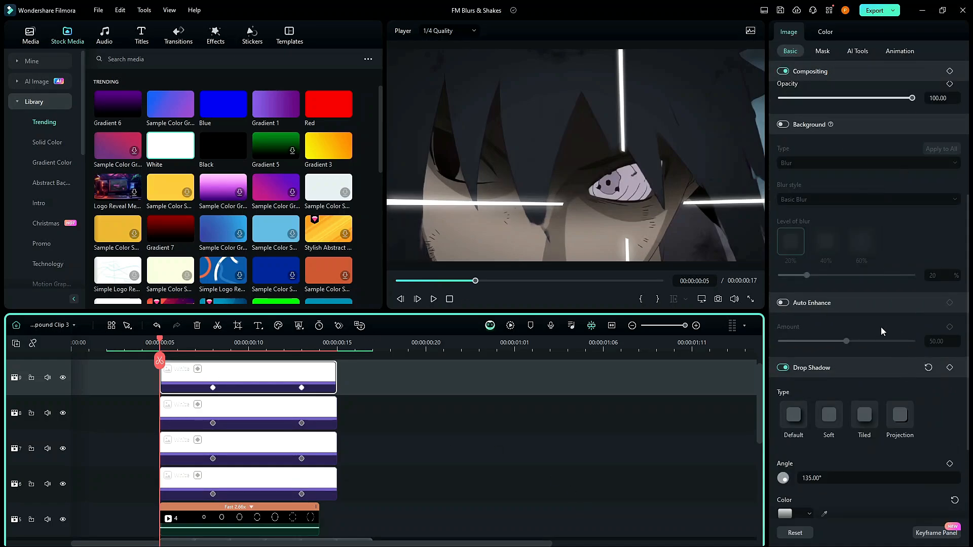
pyautogui.scroll(4, 881, 329)
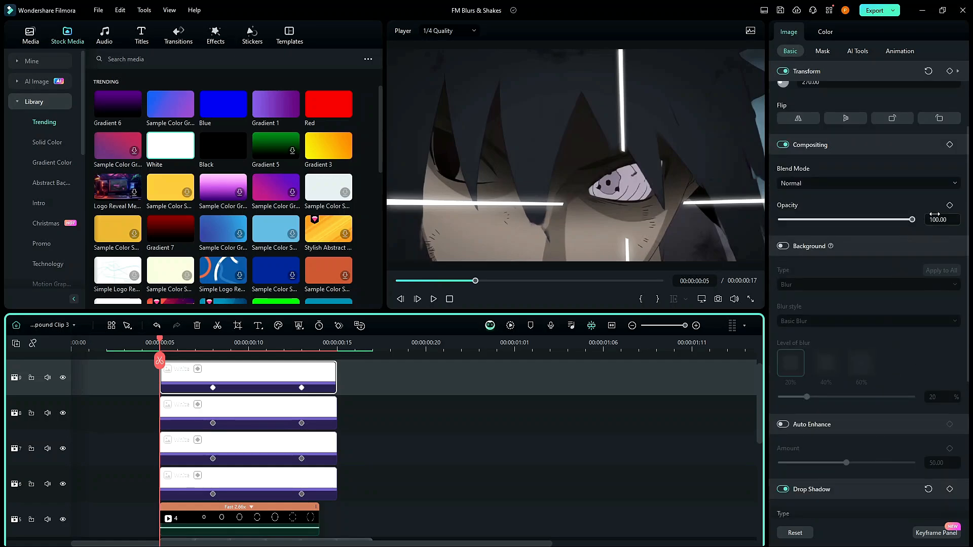
pyautogui.click(949, 206)
pyautogui.press('space')
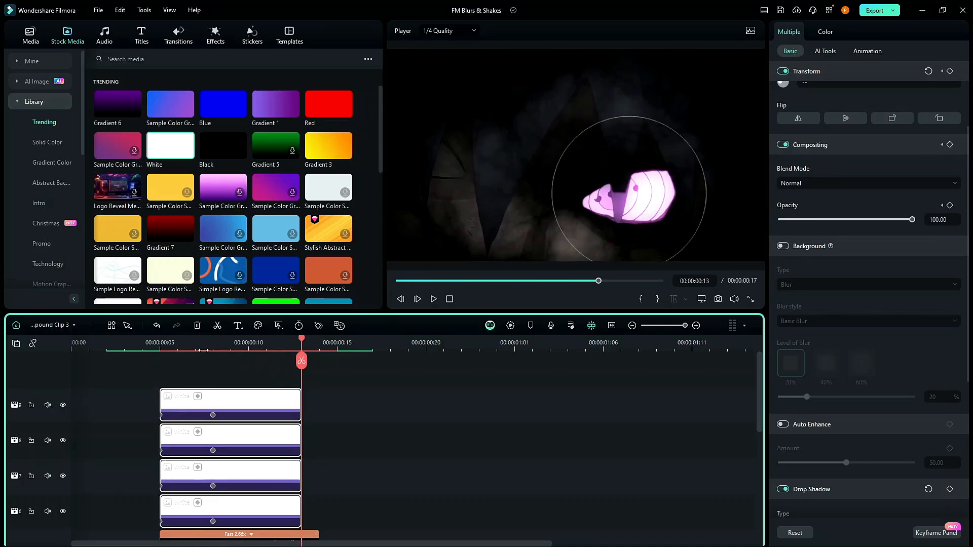
pyautogui.click(161, 343)
pyautogui.moveTo(168, 343); pyautogui.dragTo(304, 388)
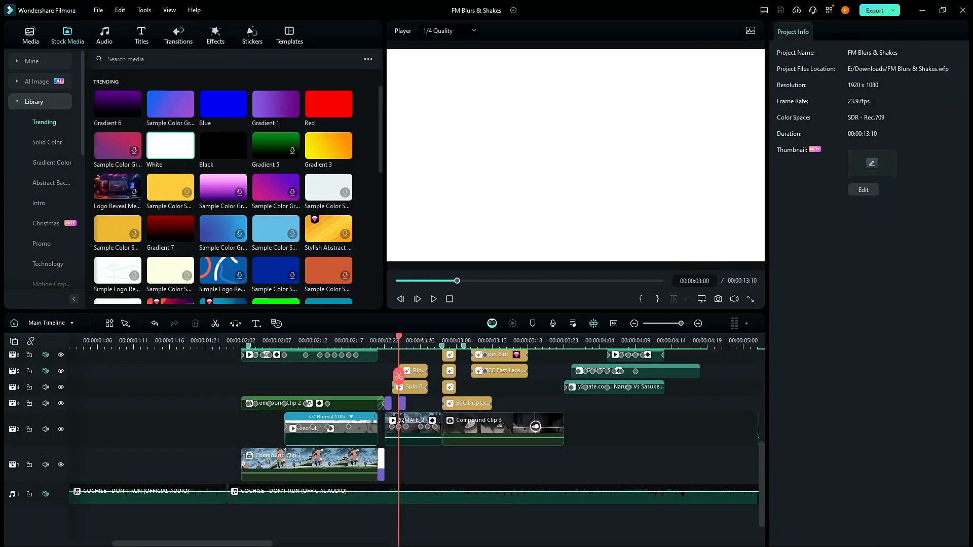
# Step: Move the short BCC Displacement Map effect starting at 00:00:03:03 from track 7 down to track 6 and check its frames
pyautogui.scroll(3, 506, 365)
pyautogui.press('Right')
pyautogui.press('Right')
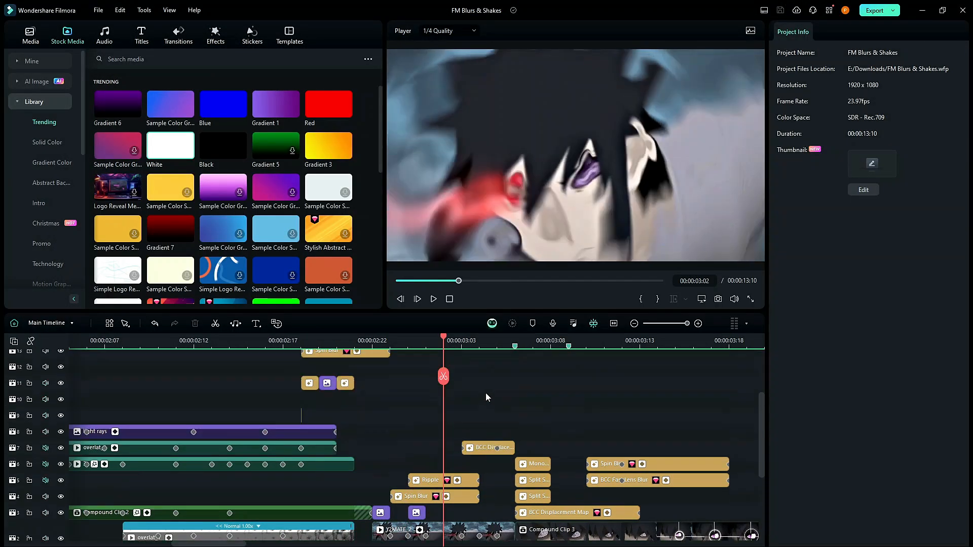
pyautogui.scroll(3, 485, 391)
pyautogui.moveTo(470, 450); pyautogui.dragTo(485, 466)
pyautogui.press('Right')
pyautogui.press('Right')
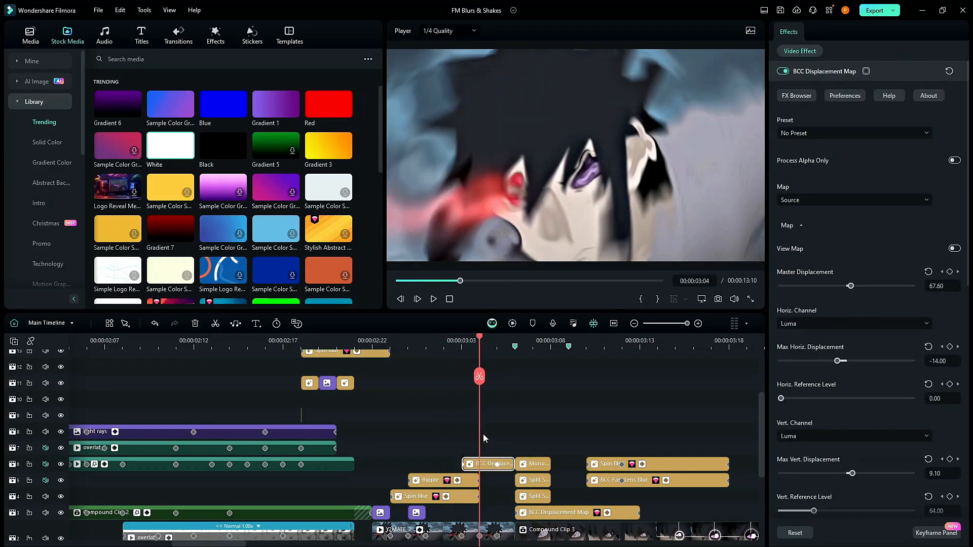
pyautogui.press('Right')
pyautogui.press('Left')
pyautogui.press('Left')
pyautogui.press('Left')
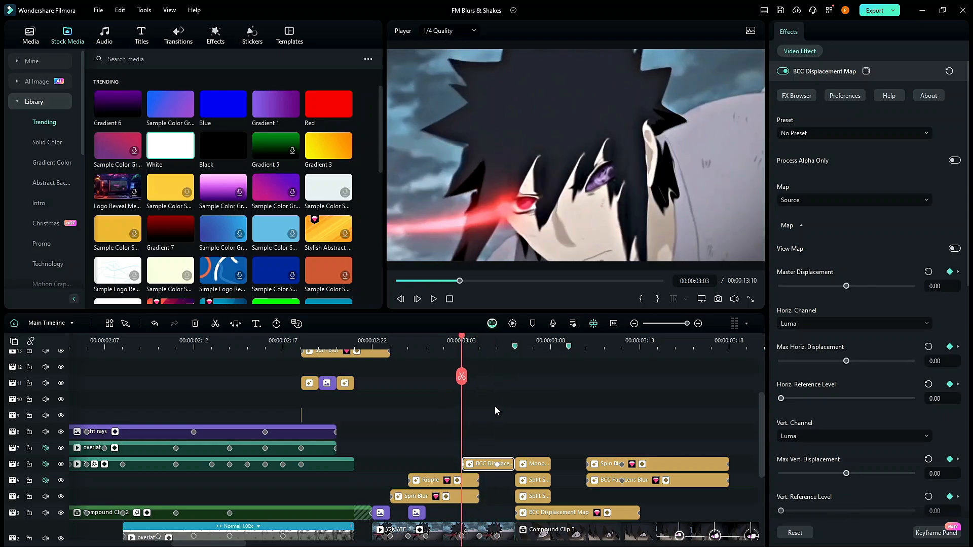
pyautogui.scroll(-2, 496, 415)
pyautogui.press('Left')
pyautogui.click(475, 477)
pyautogui.press('Right')
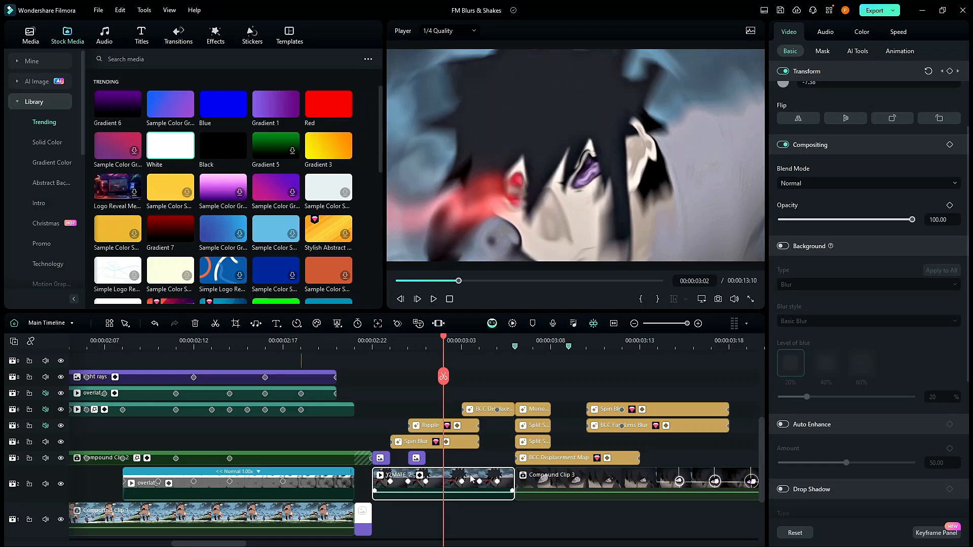
pyautogui.rightClick(472, 479)
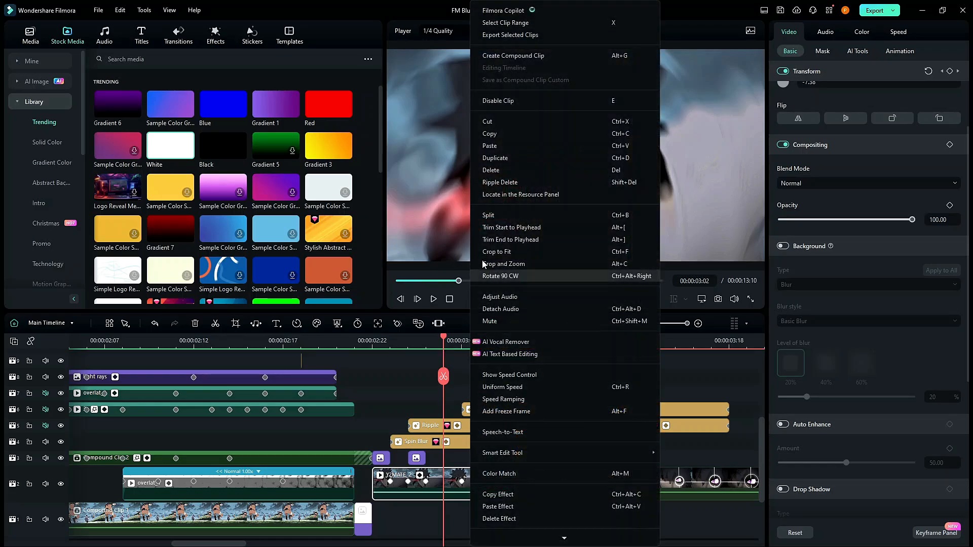
pyautogui.click(547, 60)
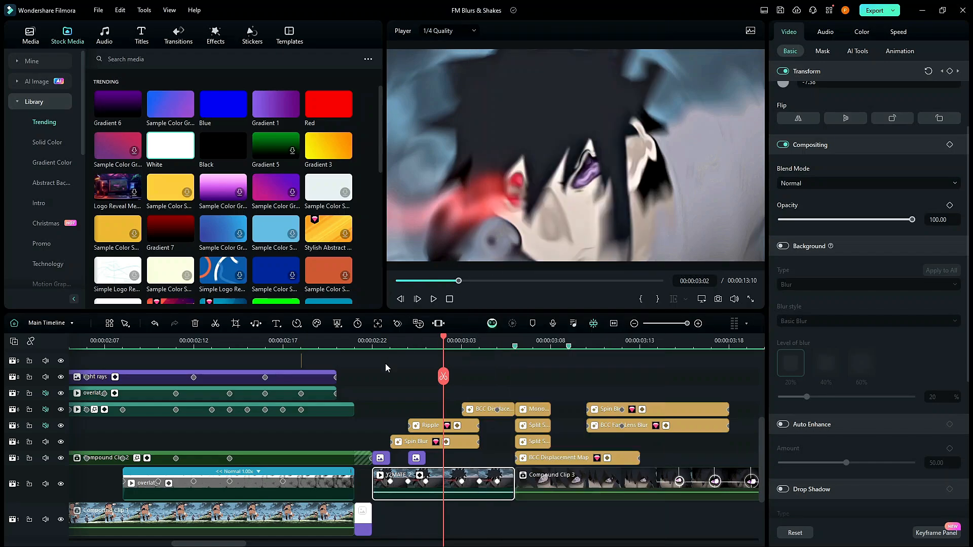
# Step: Move the clips and effects above the Y2MATE_2 clip and Compound Clip 3 up one track to free track 3
pyautogui.moveTo(390, 383); pyautogui.dragTo(576, 456)
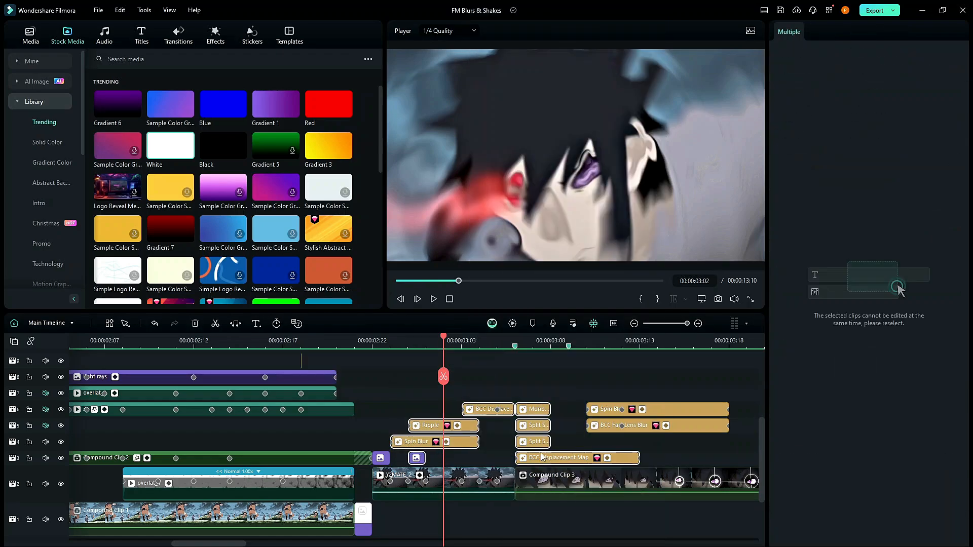
pyautogui.moveTo(370, 405); pyautogui.dragTo(552, 443)
pyautogui.moveTo(471, 346); pyautogui.dragTo(213, 203)
# Step: Place the downloaded Lens Flares Element 02 sticker on track 3, spanning the Y2MATE_2 clip
pyautogui.click(215, 37)
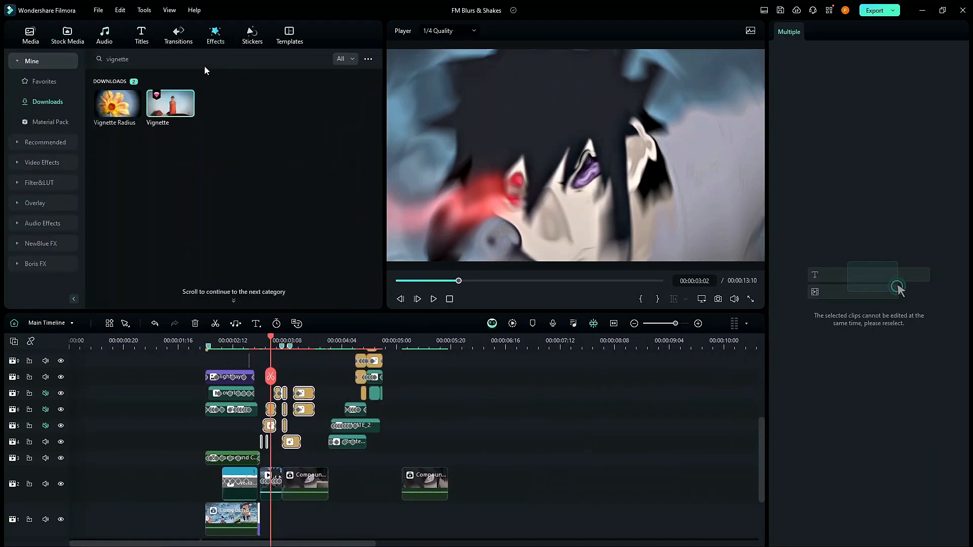
pyautogui.click(252, 35)
pyautogui.click(49, 63)
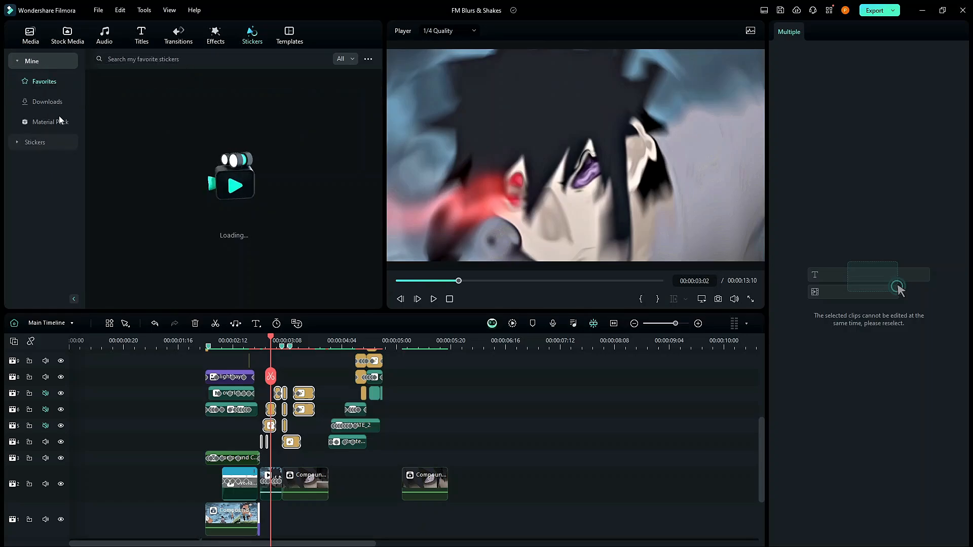
pyautogui.moveTo(131, 116); pyautogui.dragTo(333, 458)
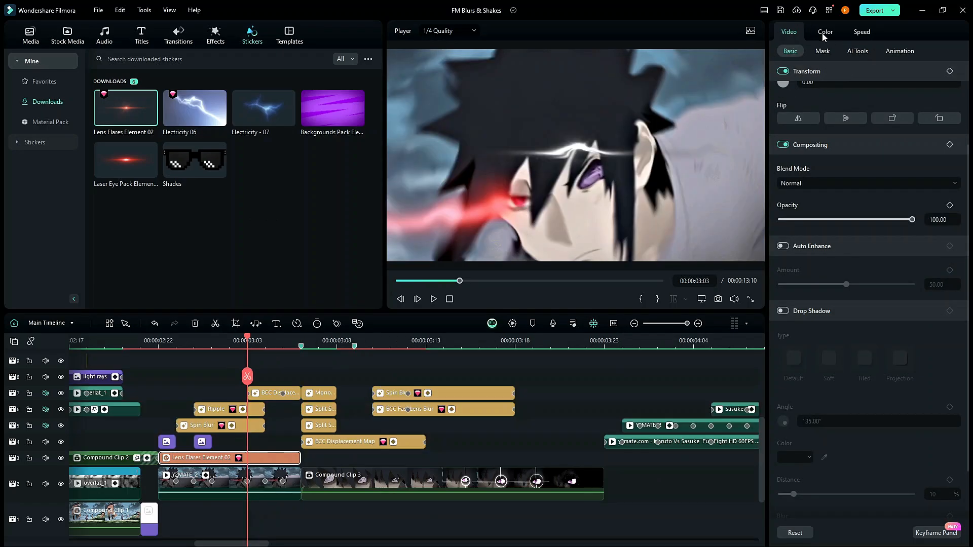
pyautogui.click(825, 34)
pyautogui.click(799, 33)
# Step: Keyframe the lens flare at X -348.16, Y -268.07 on 00:00:03:03 and at X 278.84, scale 160% on 00:00:03:05
pyautogui.press('Right')
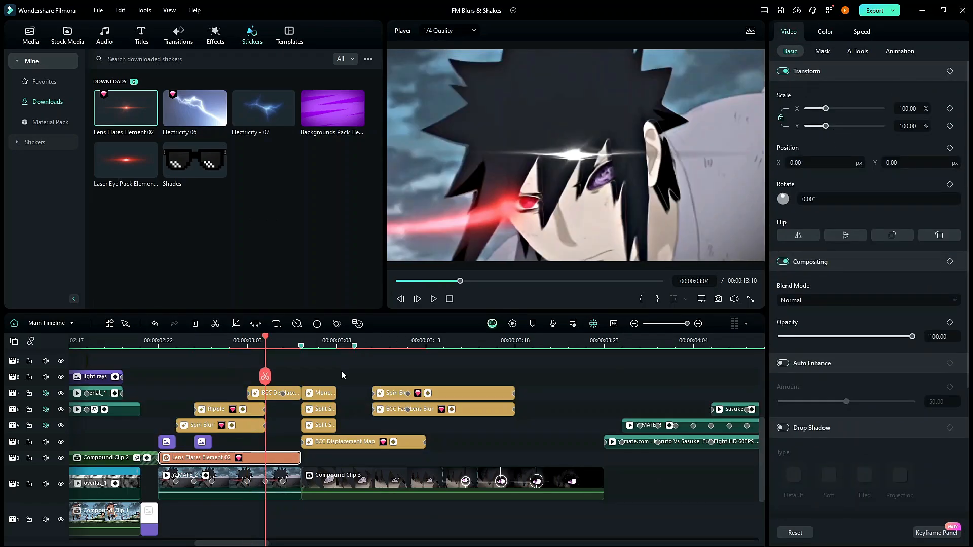
pyautogui.press('Left')
pyautogui.moveTo(576, 155); pyautogui.dragTo(508, 208)
pyautogui.click(950, 71)
pyautogui.press('Right')
pyautogui.press('Right')
pyautogui.moveTo(797, 162); pyautogui.dragTo(842, 162)
pyautogui.press('Left')
pyautogui.press('Left')
pyautogui.press('Left')
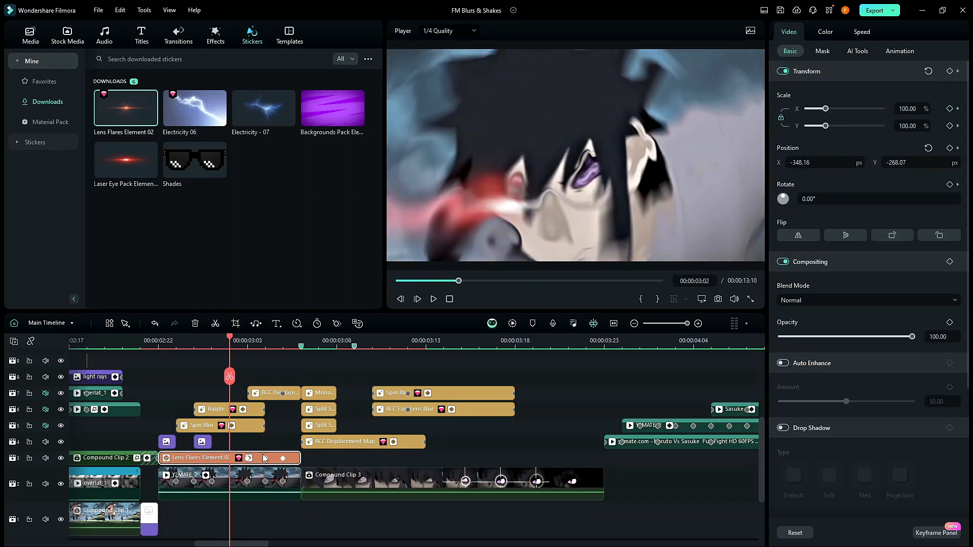
# Step: Copy the lens flare and paste it on track 3 at 00:00:03:06, above Compound Clip 3
pyautogui.click(297, 341)
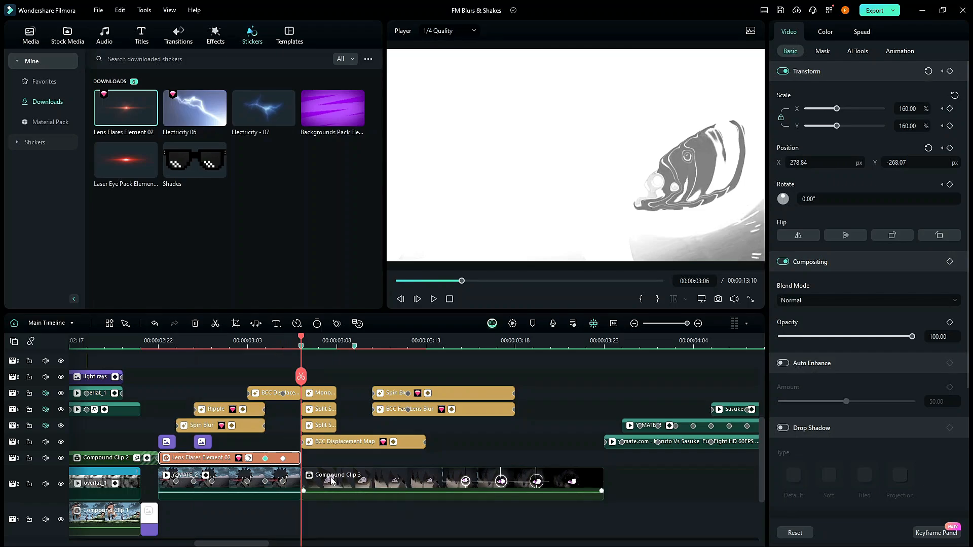
pyautogui.hotkey('ctrl', 'c')
pyautogui.hotkey('ctrl', 'v')
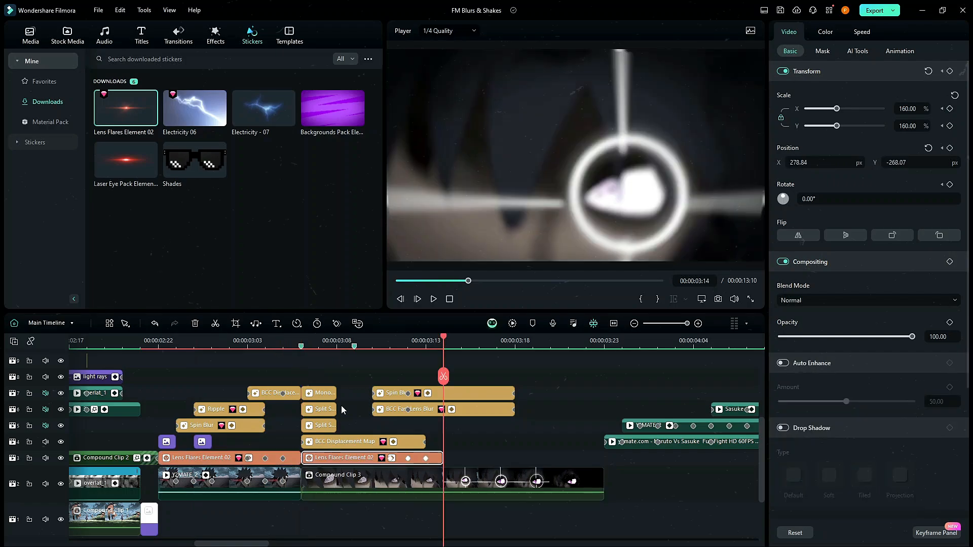
# Step: Delete the three copied keyframes from the pasted lens flare and return the playhead to 00:00:03:06
pyautogui.click(355, 343)
pyautogui.press('Left')
pyautogui.press('Left')
pyautogui.press('Right')
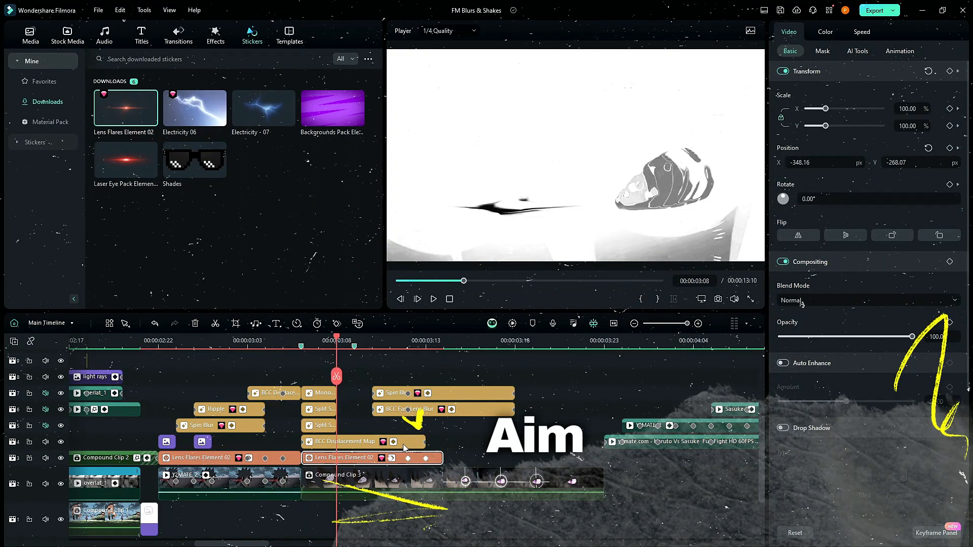
pyautogui.press('Right')
pyautogui.press('Right')
pyautogui.press('Right')
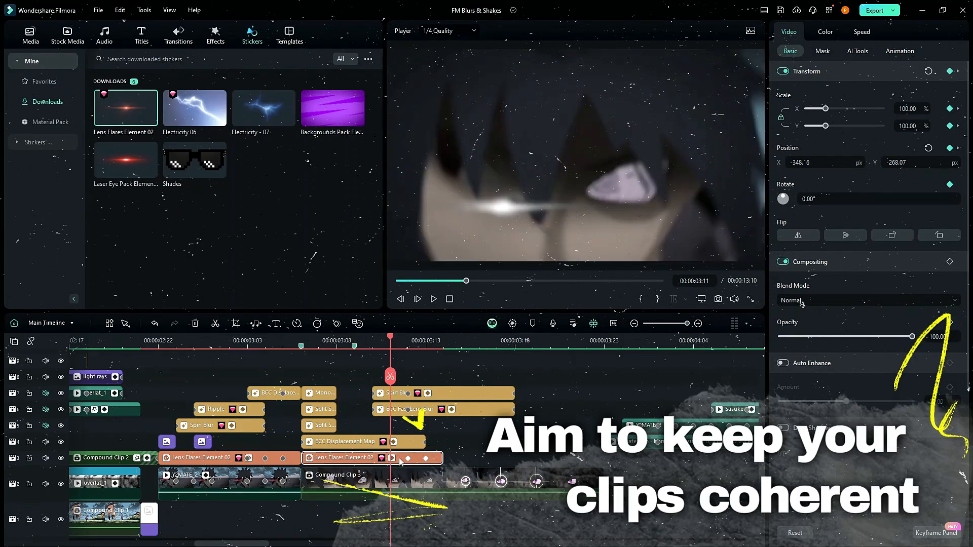
pyautogui.press('Delete')
pyautogui.click(408, 458)
pyautogui.press('Delete')
pyautogui.click(426, 459)
pyautogui.press('Delete')
pyautogui.click(303, 344)
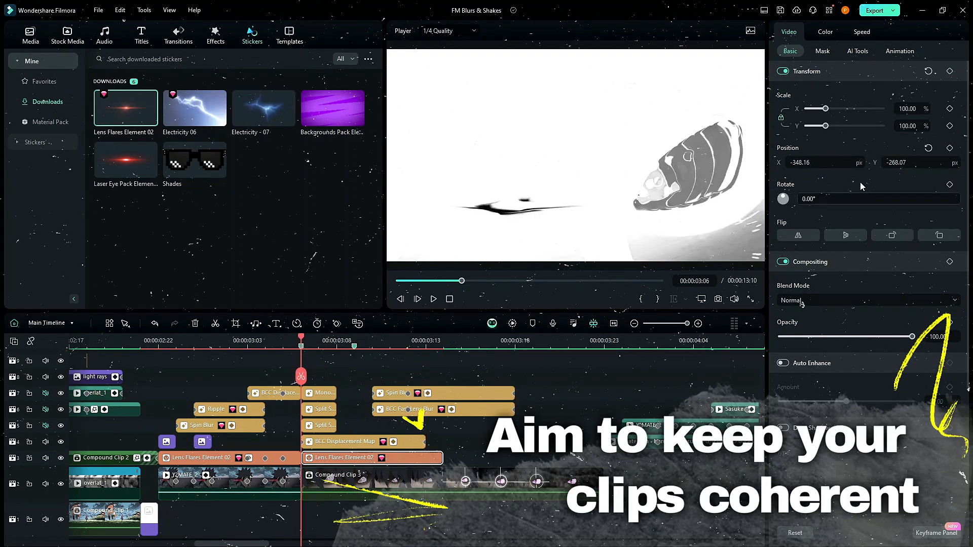
# Step: Render the timeline preview and play back the lens flare section several times
pyautogui.press('space')
pyautogui.click(513, 323)
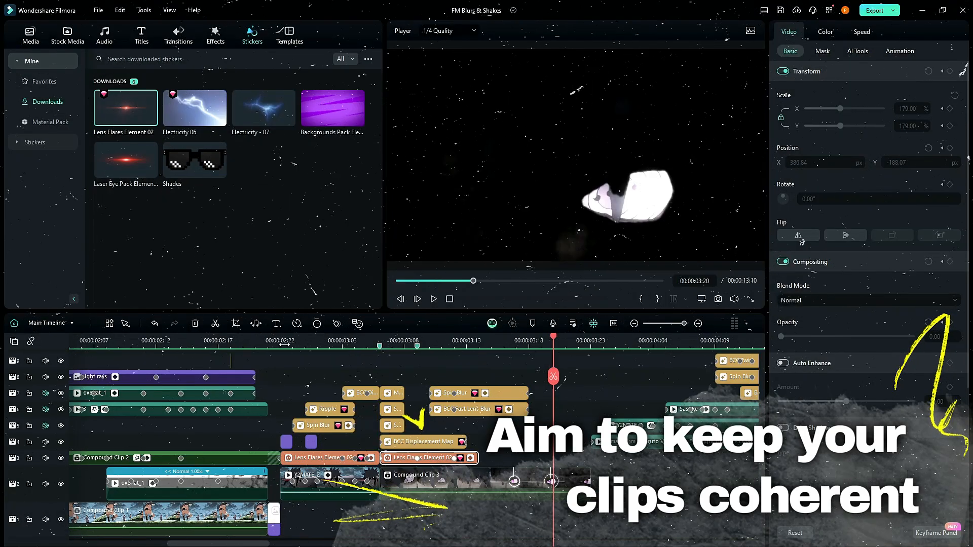
pyautogui.click(274, 350)
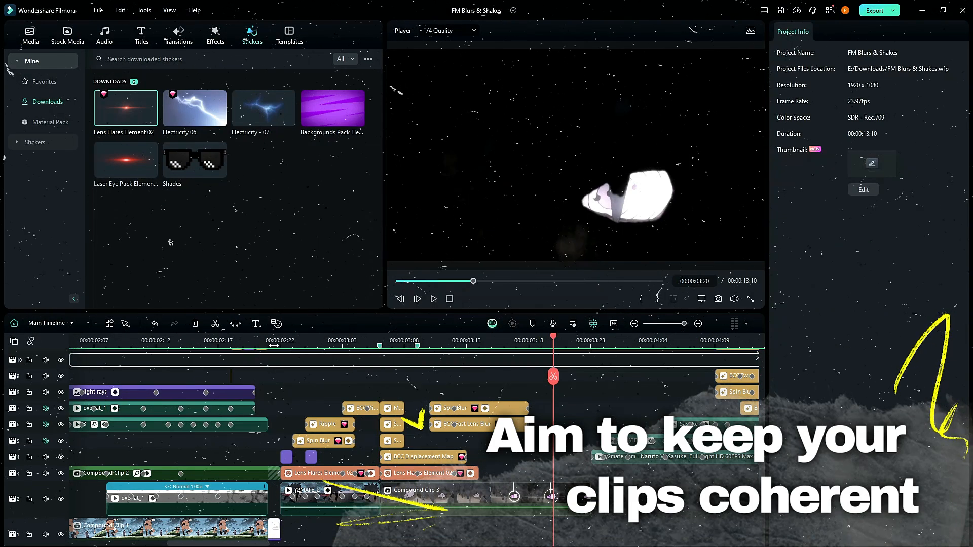
pyautogui.click(274, 346)
pyautogui.press('space')
pyautogui.click(275, 345)
pyautogui.press('space')
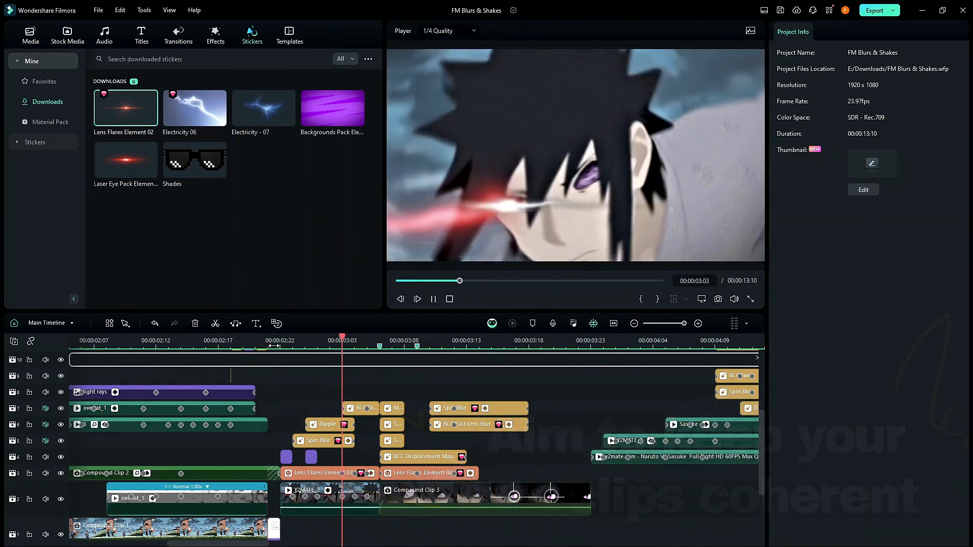
pyautogui.click(274, 346)
pyautogui.press('space')
pyautogui.press('space')
# Step: Reposition the first lens flare at its 00:00:03:04 keyframe to X -228.16, Y -255.07
pyautogui.click(282, 347)
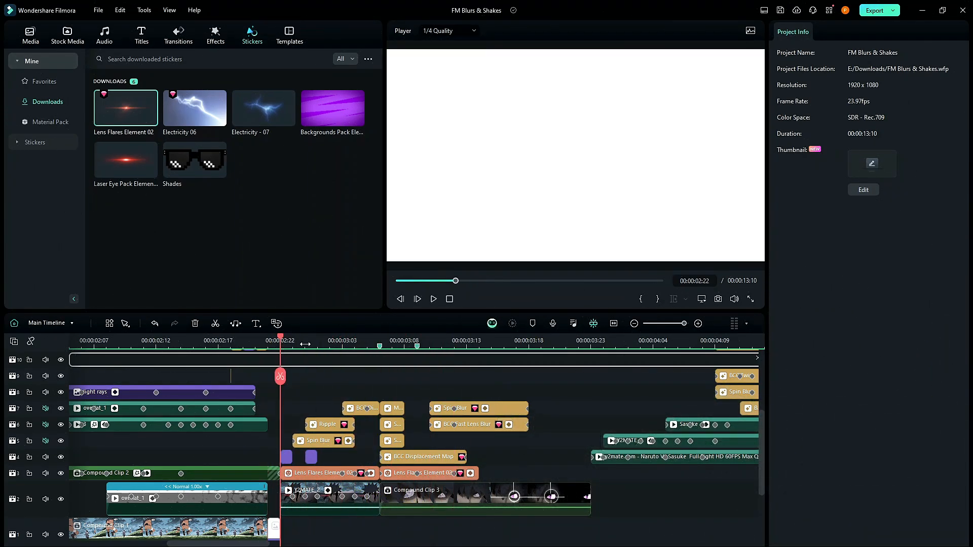
pyautogui.scroll(1, 405, 372)
pyautogui.press('Right')
pyautogui.press('Right')
pyautogui.press('Right')
pyautogui.press('Right')
pyautogui.press('Right')
pyautogui.click(361, 477)
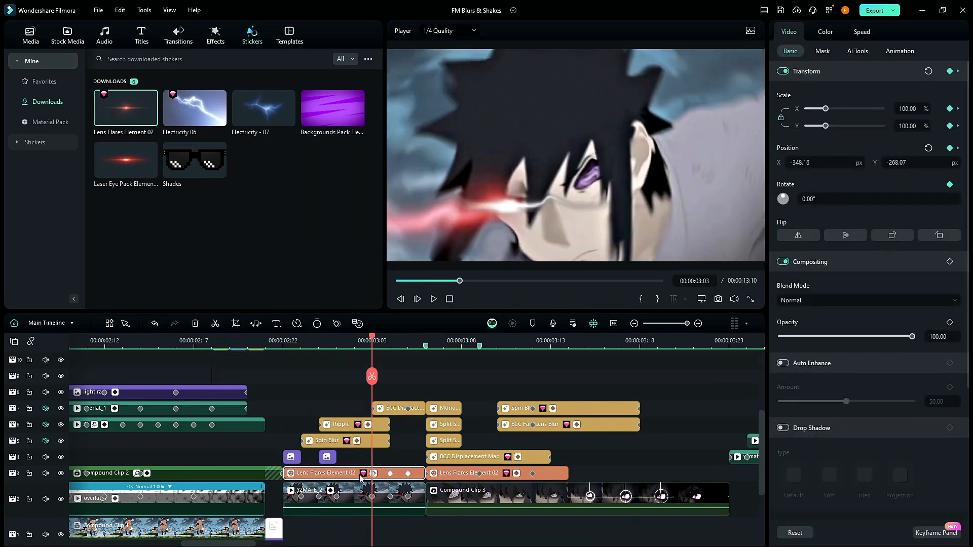
pyautogui.click(389, 475)
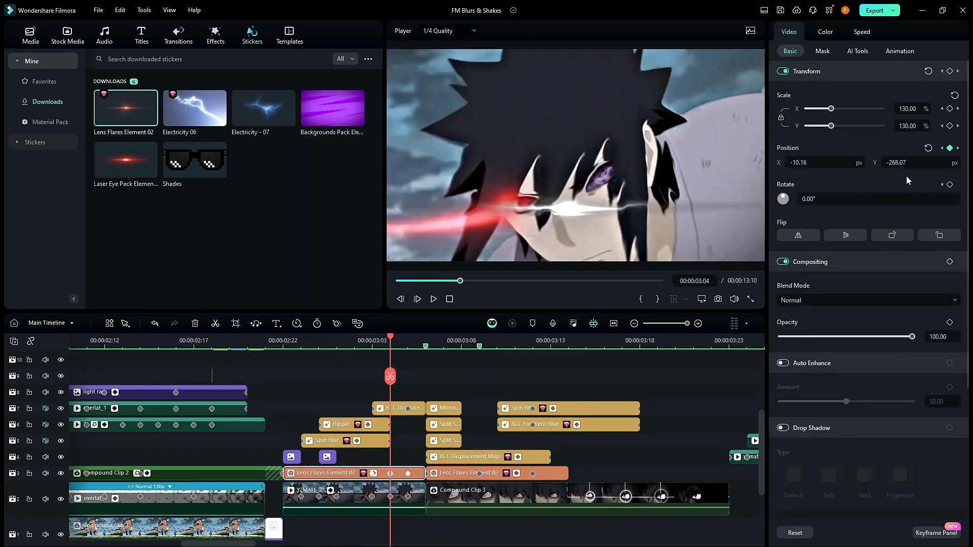
pyautogui.moveTo(914, 165); pyautogui.dragTo(901, 179)
pyautogui.moveTo(799, 164); pyautogui.dragTo(716, 165)
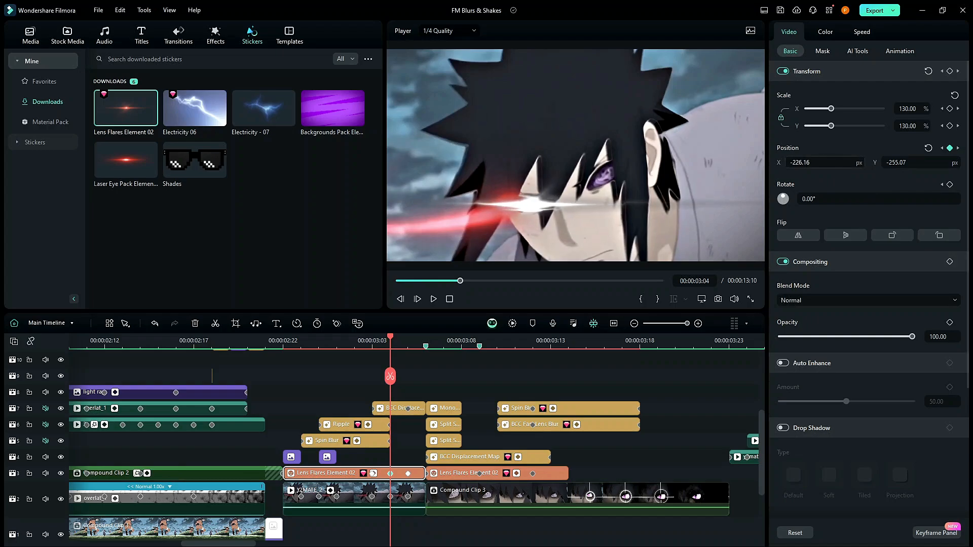
# Step: Scrub through the first lens flare's motion and render the updated timeline preview
pyautogui.click(300, 340)
pyautogui.click(316, 340)
pyautogui.click(335, 341)
pyautogui.click(352, 341)
pyautogui.moveTo(366, 341)
pyautogui.mouseDown()
pyautogui.moveTo(350, 341)
pyautogui.moveTo(359, 344)
pyautogui.mouseUp()
pyautogui.moveTo(684, 324); pyautogui.dragTo(685, 323)
pyautogui.press('Right')
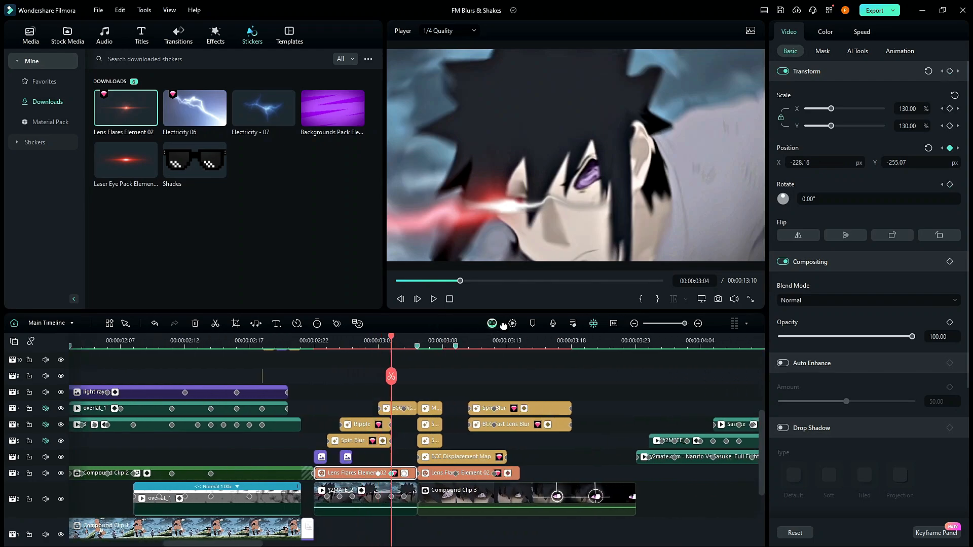
pyautogui.press('Return')
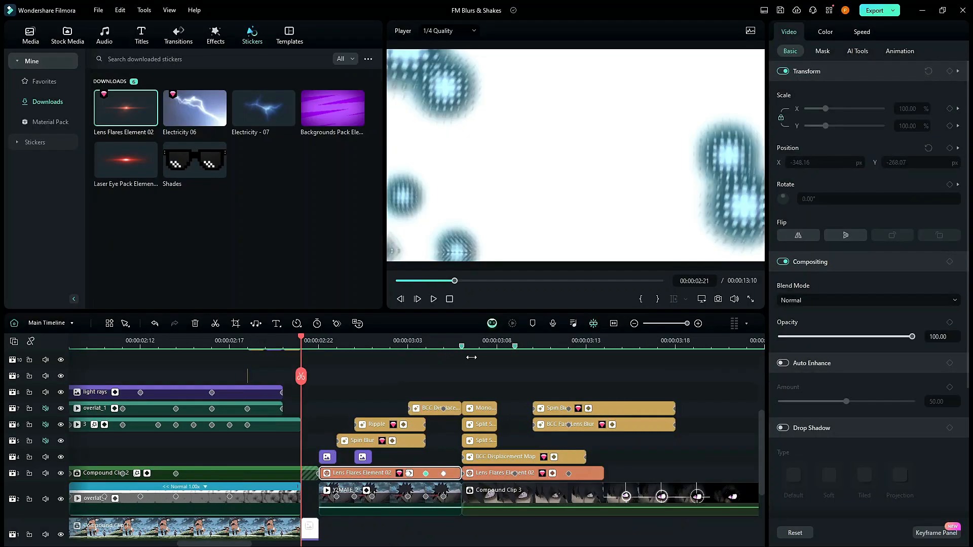
# Step: Examine the Transform and color Curves settings of the short white image clip on track 4 at 00:00:02:22
pyautogui.click(326, 457)
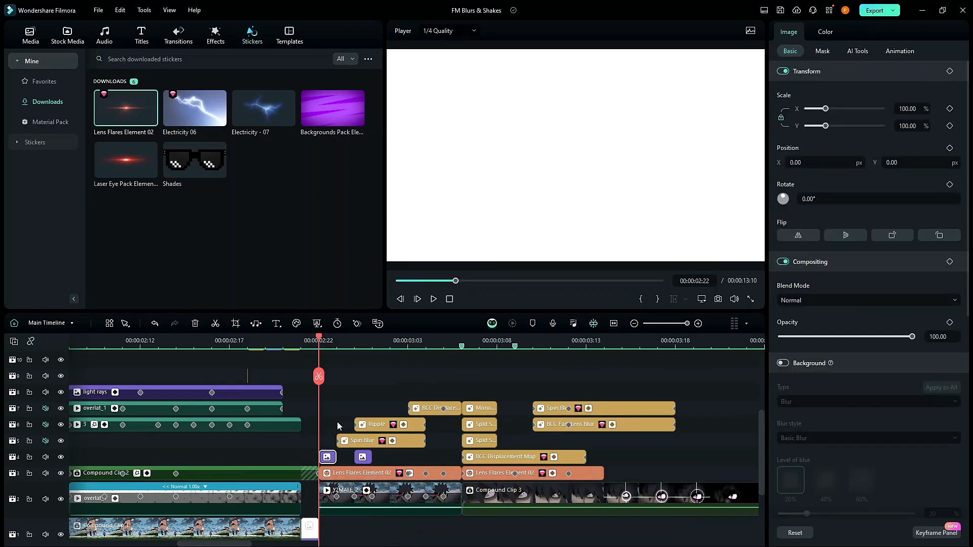
pyautogui.click(346, 399)
pyautogui.click(329, 461)
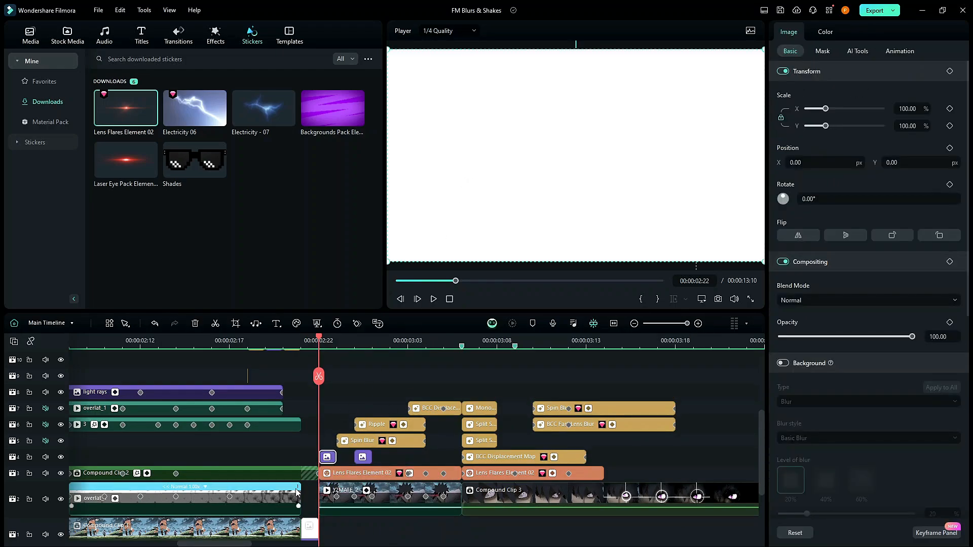
pyautogui.click(837, 34)
pyautogui.click(850, 53)
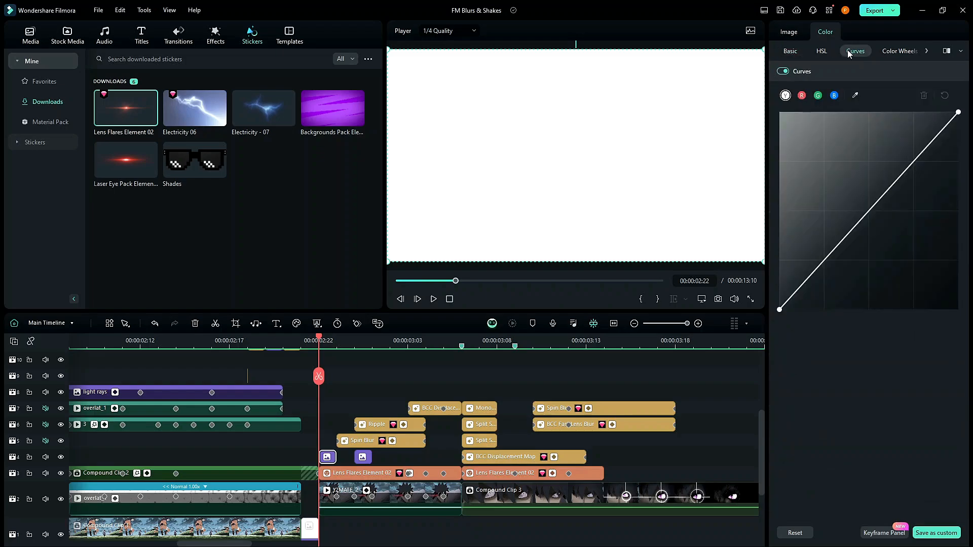
pyautogui.click(791, 34)
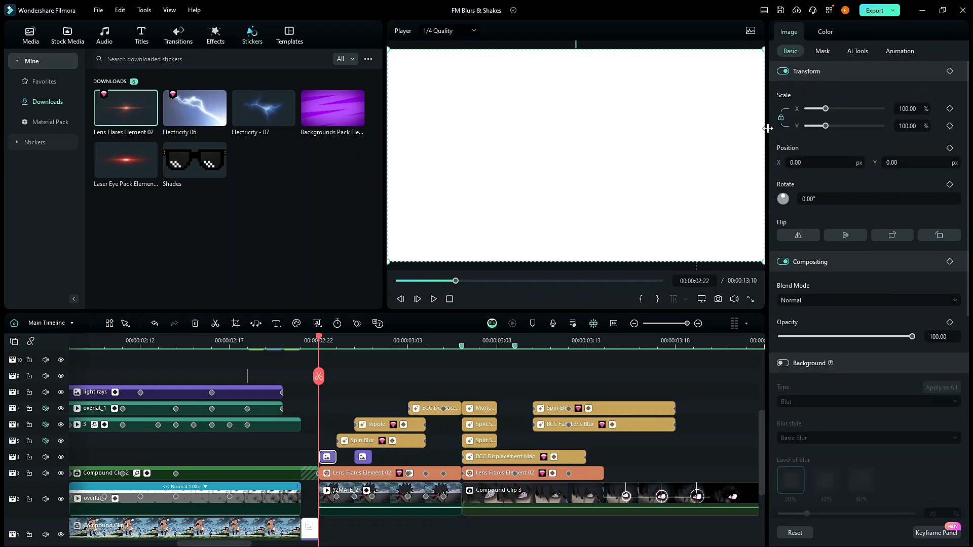
# Step: Add a circle mask to the first white clip with scale 86%, width 29% and blur strength 35%
pyautogui.click(833, 55)
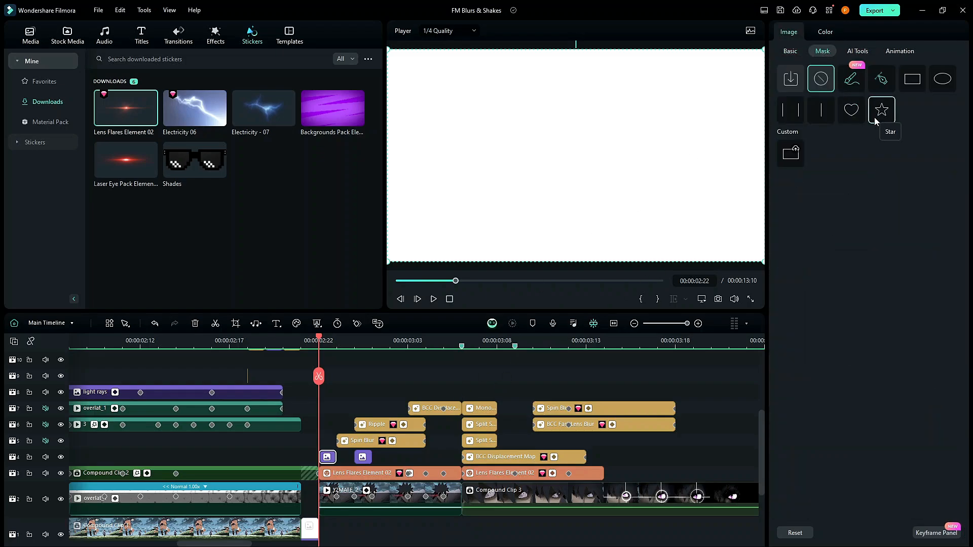
pyautogui.click(943, 81)
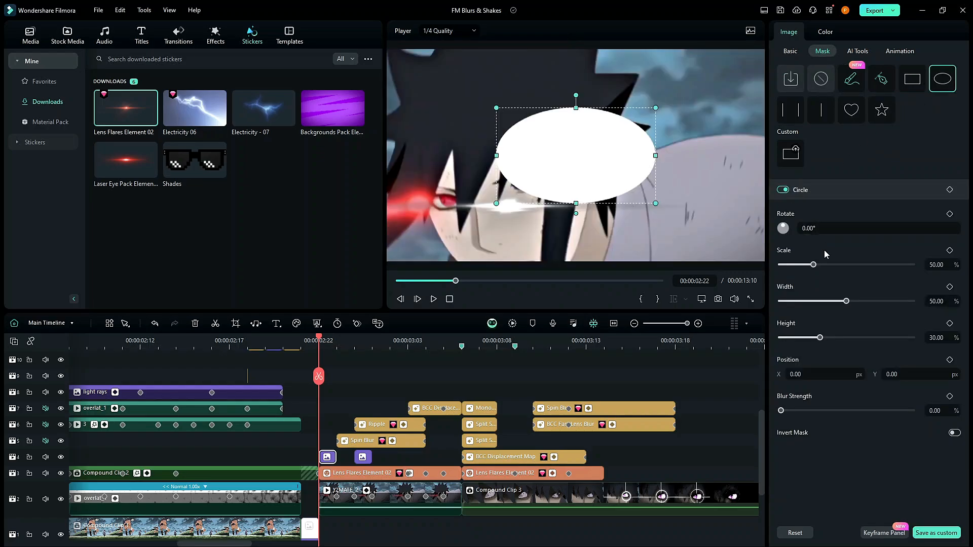
pyautogui.moveTo(824, 266)
pyautogui.mouseDown()
pyautogui.moveTo(847, 265)
pyautogui.moveTo(838, 264)
pyautogui.mouseUp()
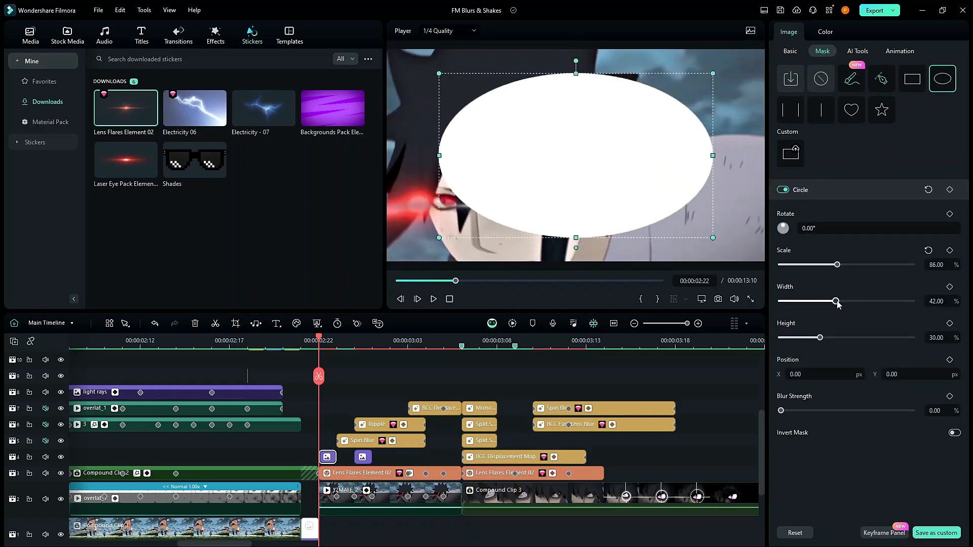
pyautogui.moveTo(837, 302); pyautogui.dragTo(820, 302)
pyautogui.moveTo(781, 411); pyautogui.dragTo(828, 412)
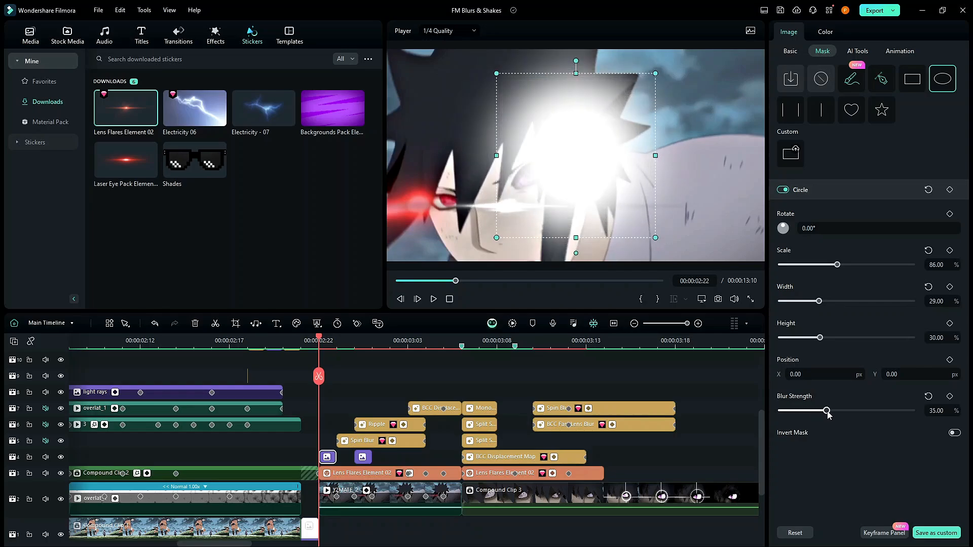
# Step: Move the circle mask to X -850.60, Y 417.96 and enlarge its scale to 192%
pyautogui.moveTo(574, 168); pyautogui.dragTo(413, 88)
pyautogui.moveTo(836, 267); pyautogui.dragTo(907, 278)
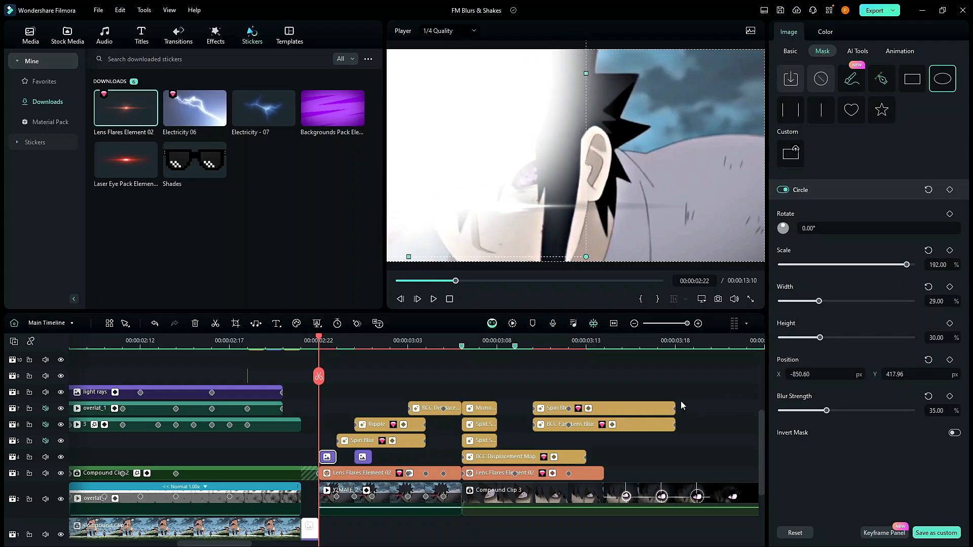
pyautogui.click(404, 366)
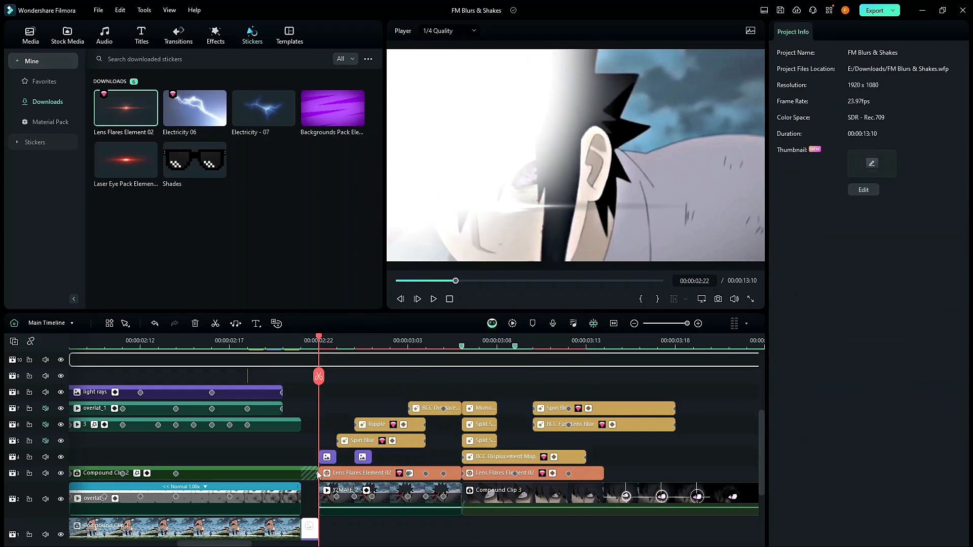
# Step: Extend the masked White clip on track 4 to 00:00:03:00 and delete the second white clip beside it
pyautogui.click(329, 457)
pyautogui.moveTo(334, 457); pyautogui.dragTo(353, 457)
pyautogui.press('Right')
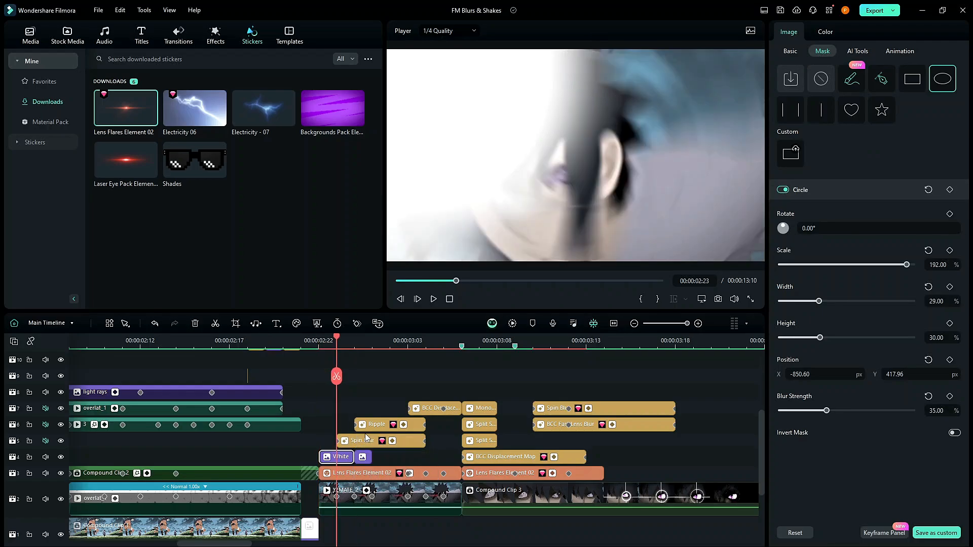
pyautogui.press('Right')
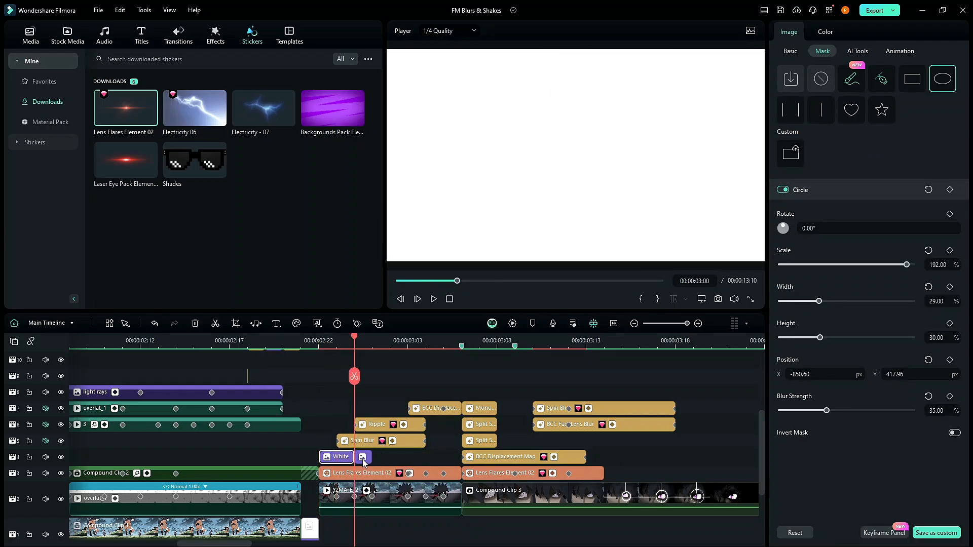
pyautogui.press('Right')
pyautogui.click(364, 460)
pyautogui.press('Delete')
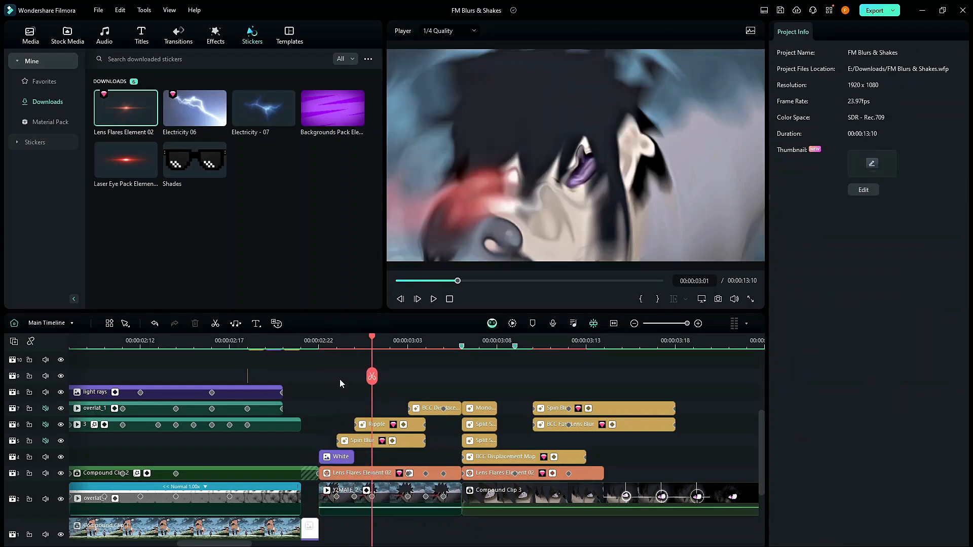
# Step: Step through the frames between 00:00:03:01 and 00:00:03:09 to examine the effects around the clip change
pyautogui.moveTo(347, 342); pyautogui.dragTo(385, 340)
pyautogui.press('Right')
pyautogui.press('Right')
pyautogui.press('Right')
pyautogui.press('Right')
pyautogui.press('Right')
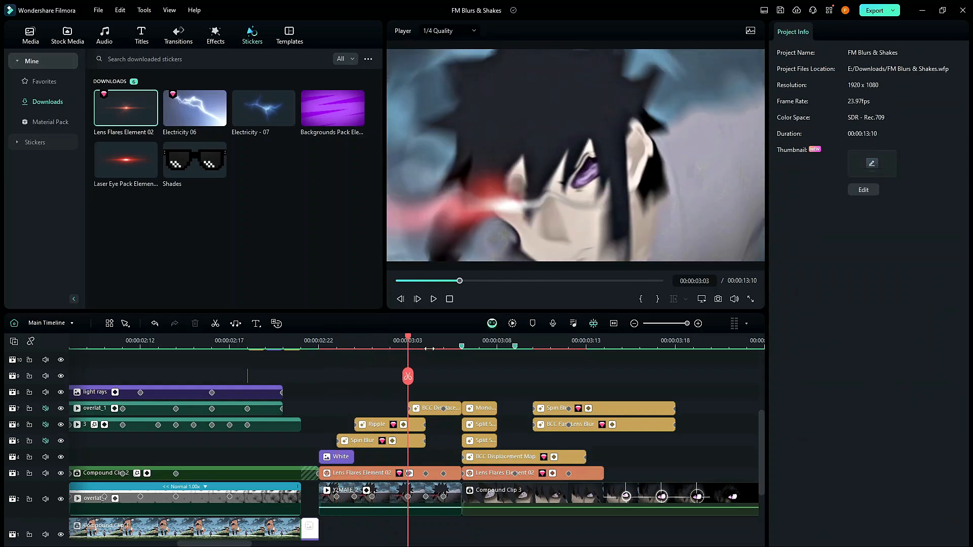
pyautogui.press('Right')
pyautogui.press('Right')
pyautogui.press('Right')
pyautogui.press('Right')
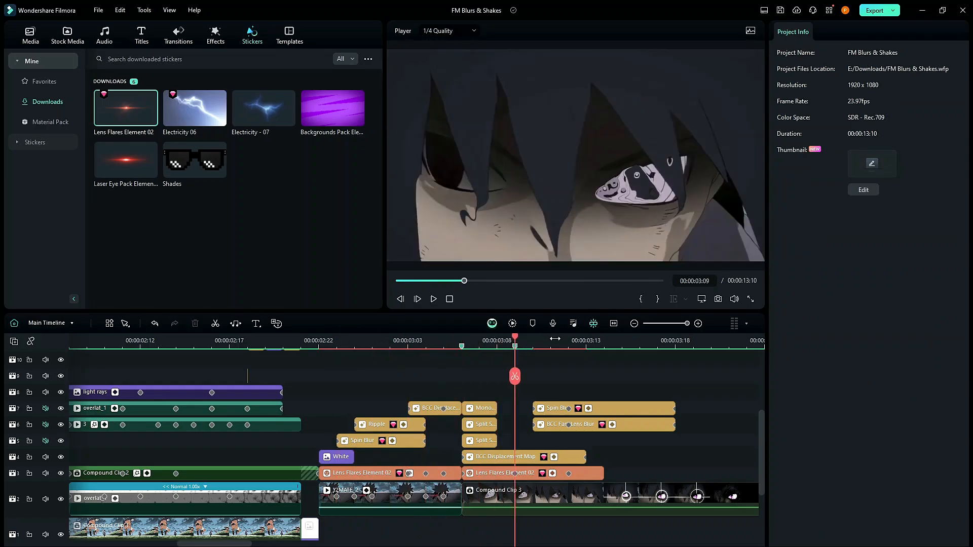
pyautogui.press('Left')
pyautogui.press('Left')
pyautogui.press('Left')
# Step: Paste a copy of the masked White clip on track 9 at 00:00:03:06 and extend it to the second lens flare's end
pyautogui.click(343, 458)
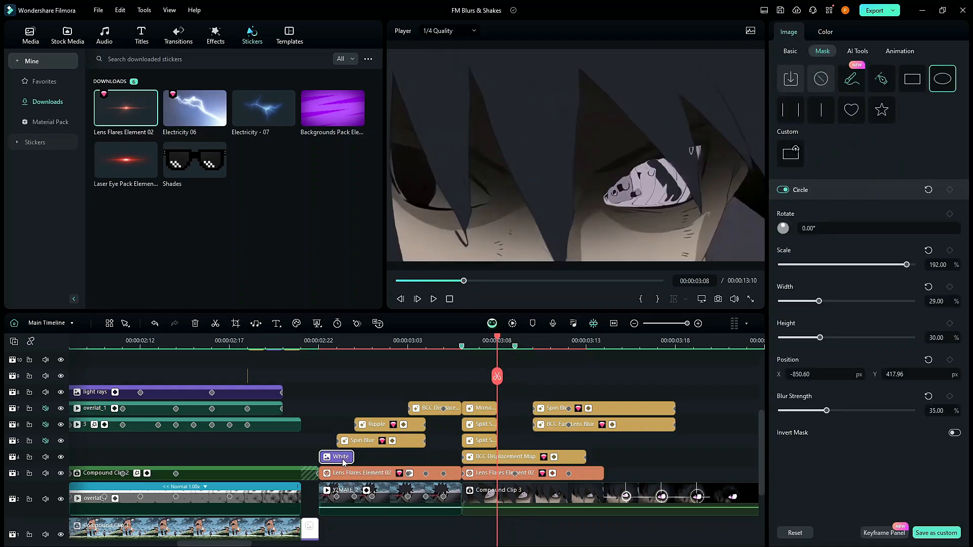
pyautogui.click(472, 339)
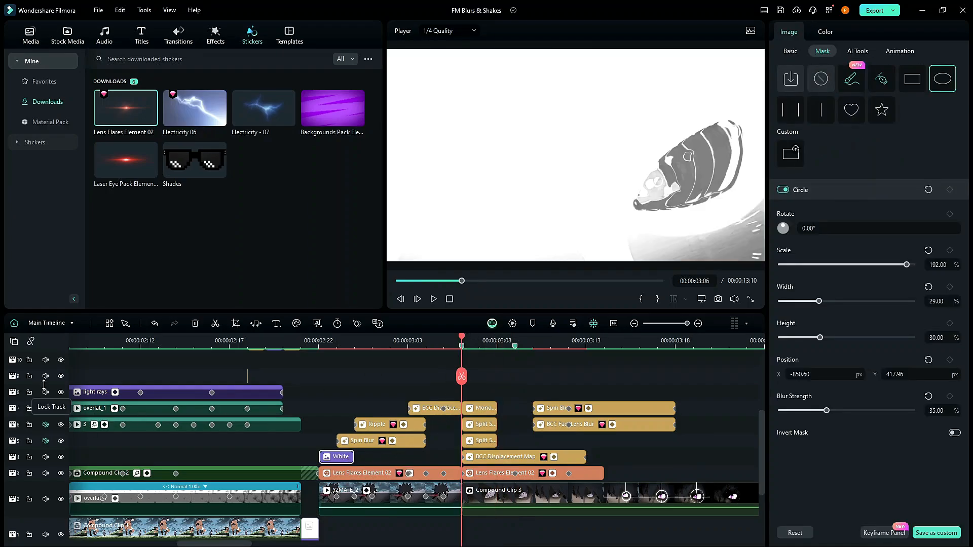
pyautogui.click(54, 377)
pyautogui.hotkey('ctrl', 'v')
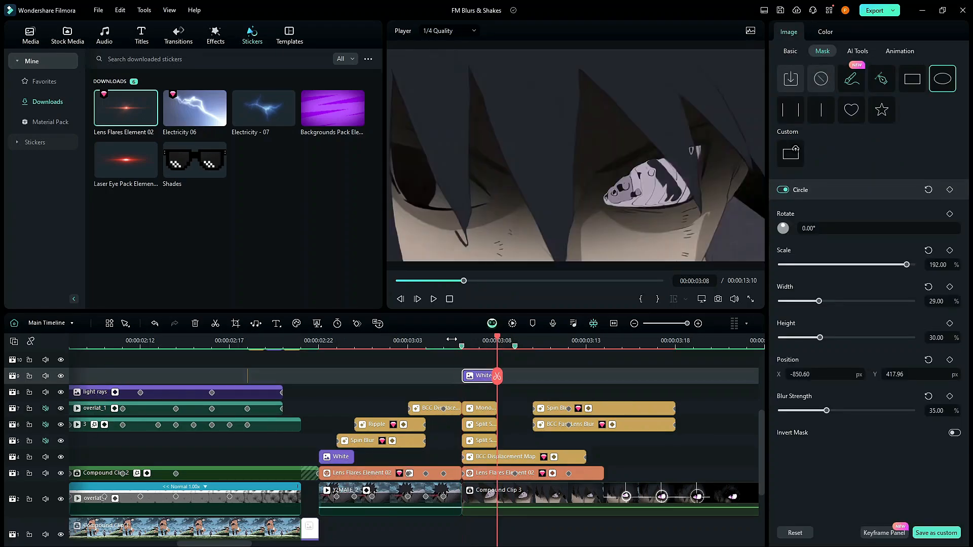
pyautogui.click(453, 339)
pyautogui.click(461, 345)
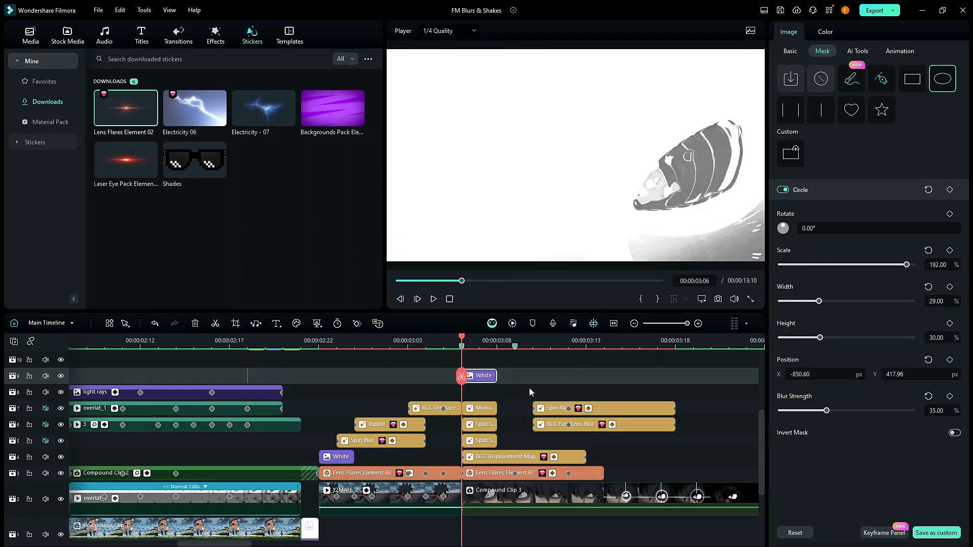
pyautogui.moveTo(496, 376); pyautogui.dragTo(603, 375)
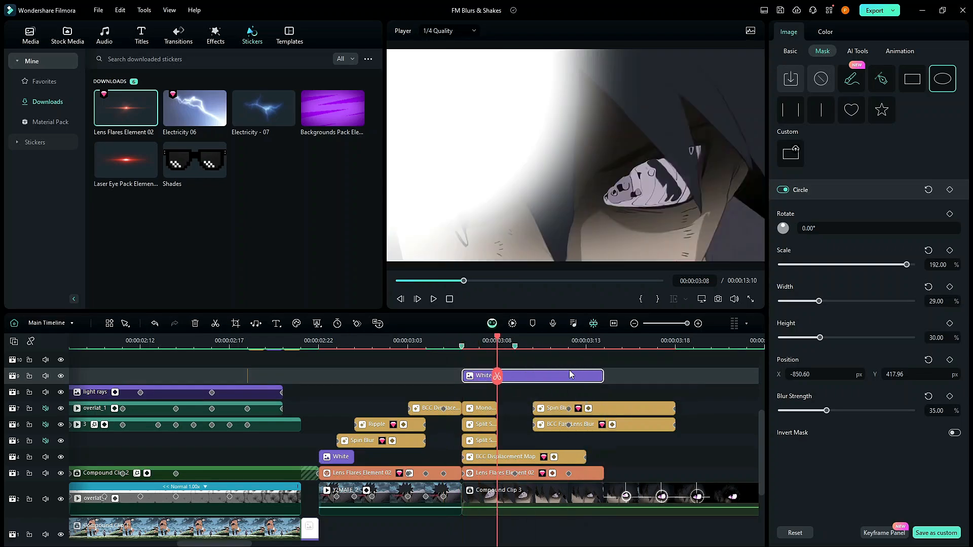
# Step: Move the copied White clip's circle mask to the opposite side of the frame, at X 1288.91, Y 392.78
pyautogui.press('Right')
pyautogui.press('Right')
pyautogui.moveTo(425, 143); pyautogui.dragTo(844, 137)
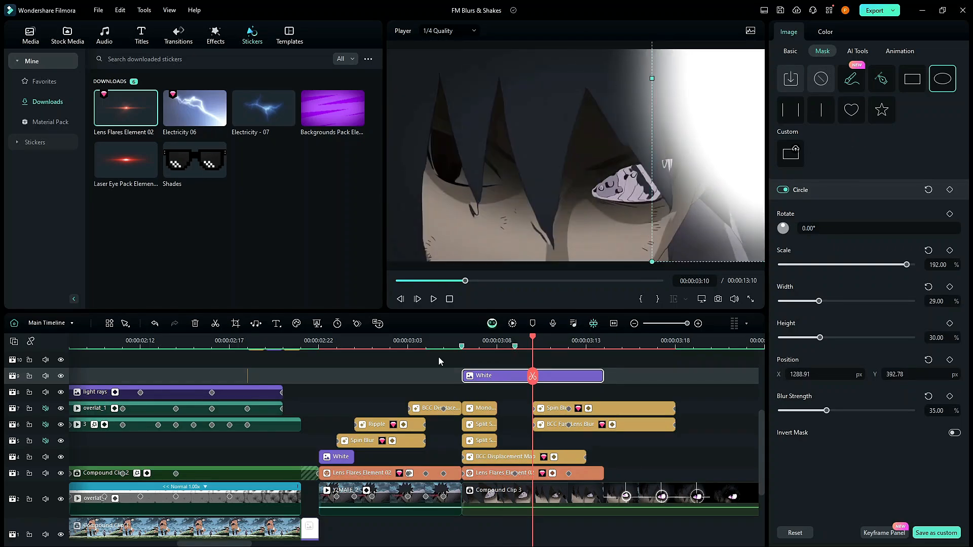
# Step: Try to shift the copied White clip horizontally to X -457.00 at 00:00:03:06, and undo the shift
pyautogui.click(462, 340)
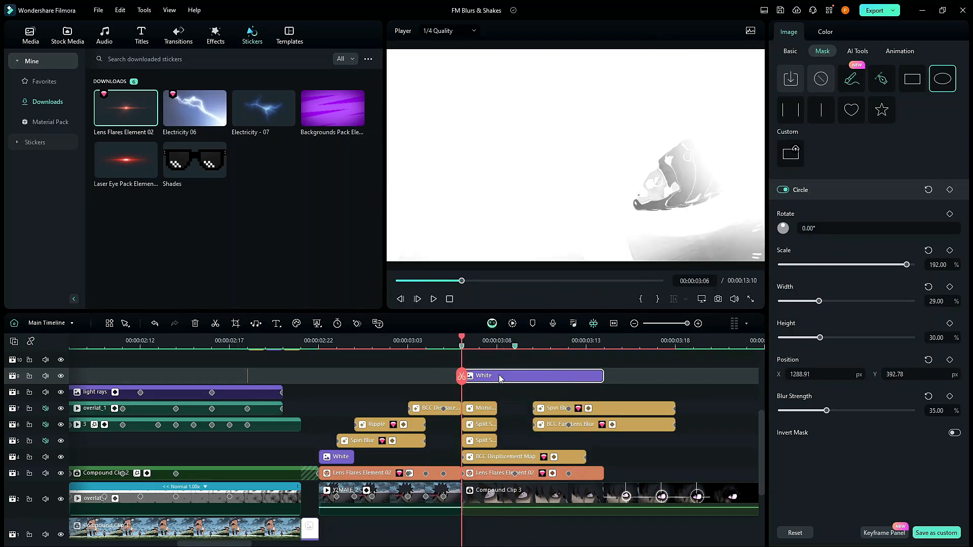
pyautogui.click(792, 52)
pyautogui.moveTo(851, 164); pyautogui.dragTo(620, 163)
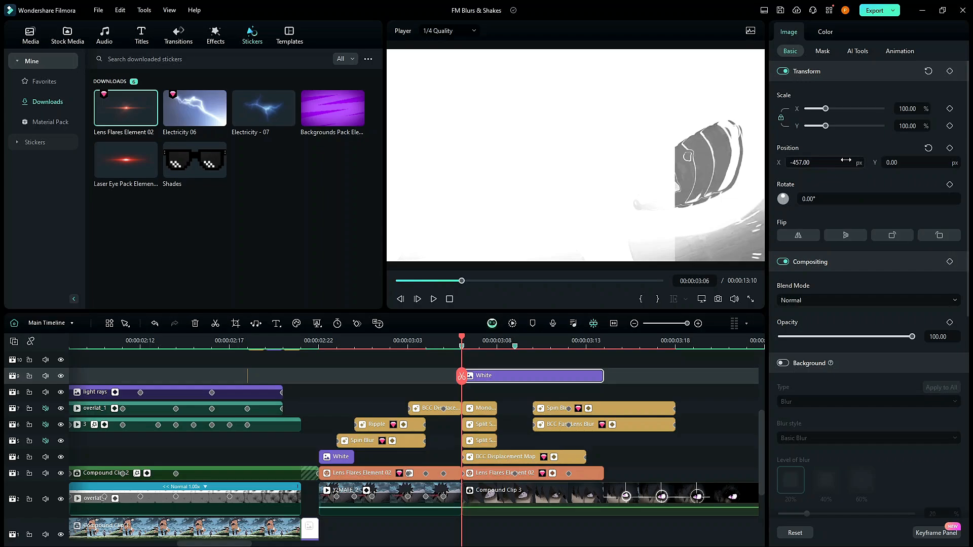
pyautogui.hotkey('ctrl', 'z')
# Step: Scrub through the copied White clip's section and trim its end to about 00:00:03:11
pyautogui.press('Right')
pyautogui.press('Right')
pyautogui.press('Right')
pyautogui.press('Right')
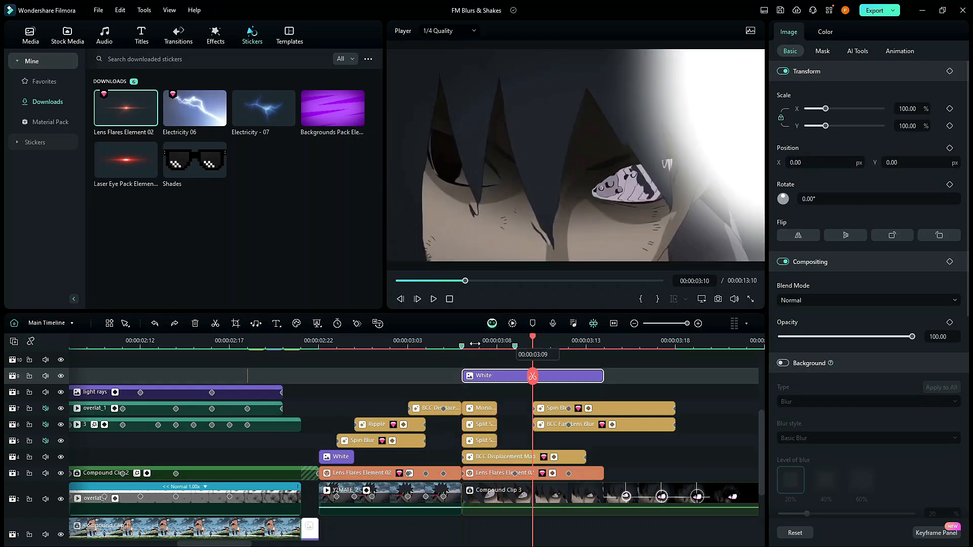
pyautogui.moveTo(475, 344); pyautogui.dragTo(588, 341)
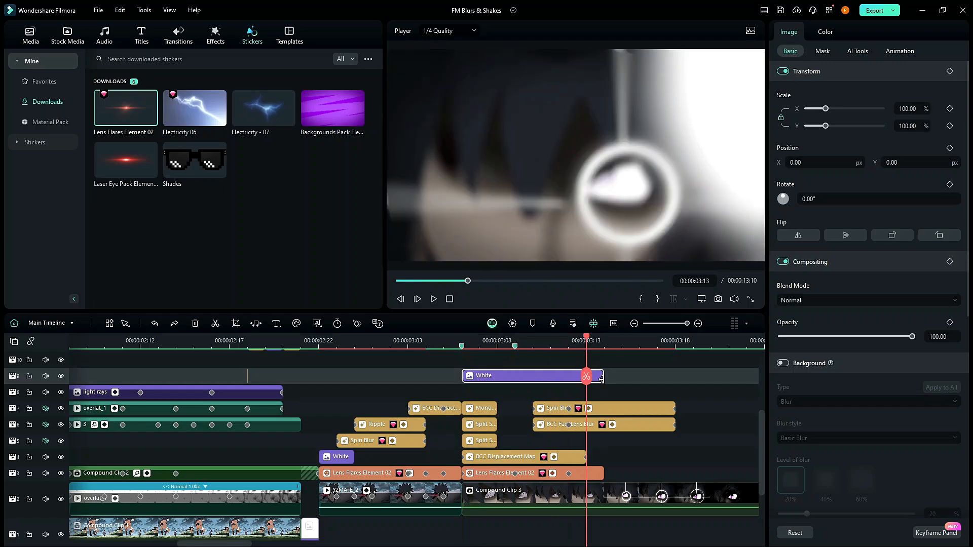
pyautogui.moveTo(602, 380); pyautogui.dragTo(550, 383)
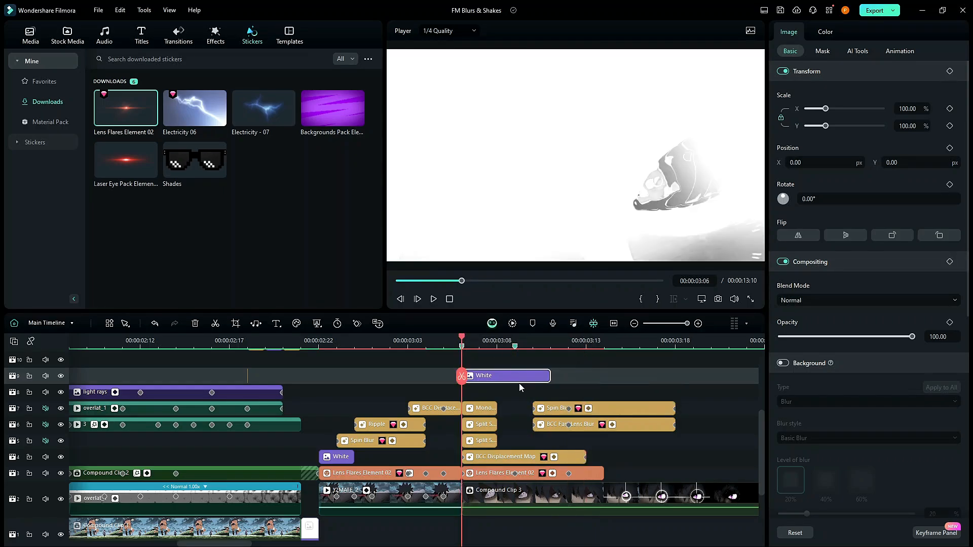
# Step: Keyframe the copied White clip's opacity from 100 at 00:00:03:06 to 0 at 00:00:03:10, and extend its end to about 00:00:03:17
pyautogui.click(950, 323)
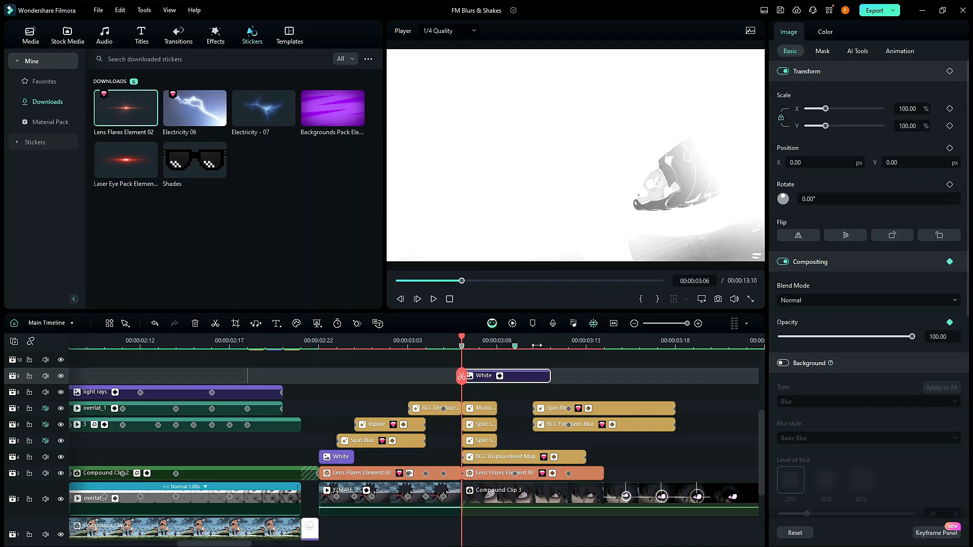
pyautogui.click(537, 345)
pyautogui.moveTo(816, 337); pyautogui.dragTo(779, 337)
pyautogui.moveTo(550, 377); pyautogui.dragTo(658, 377)
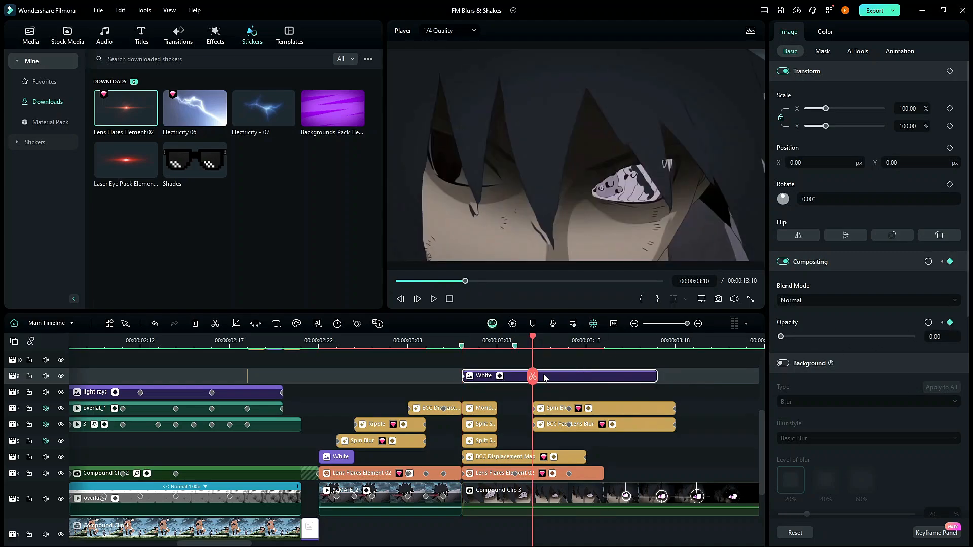
# Step: Duplicate the track 4 Naruto Vs Sasuke fight clip onto track 3, aligned directly beneath the original
pyautogui.hscroll(5, 545, 378)
pyautogui.click(461, 346)
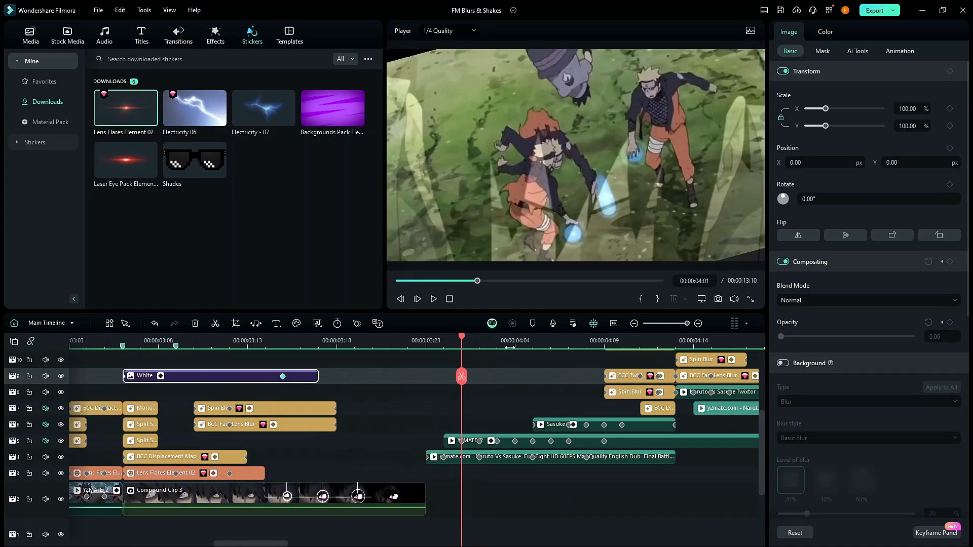
pyautogui.click(497, 347)
pyautogui.moveTo(499, 348); pyautogui.dragTo(426, 344)
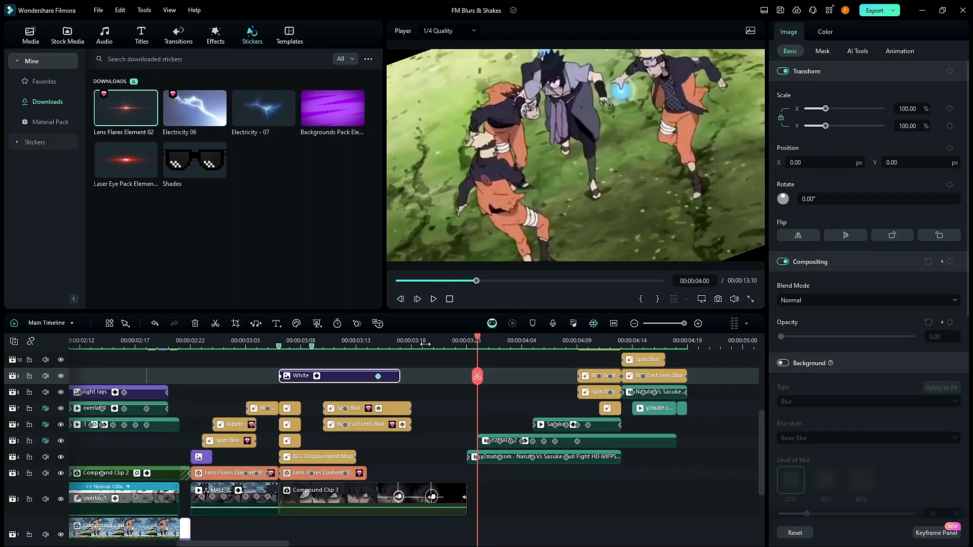
pyautogui.click(521, 461)
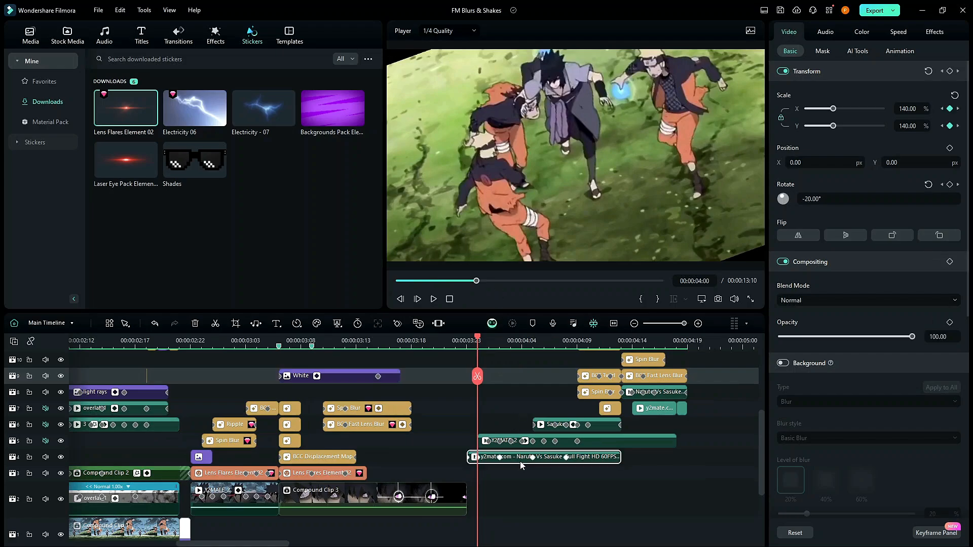
pyautogui.click(53, 472)
pyautogui.hotkey('ctrl', 'v')
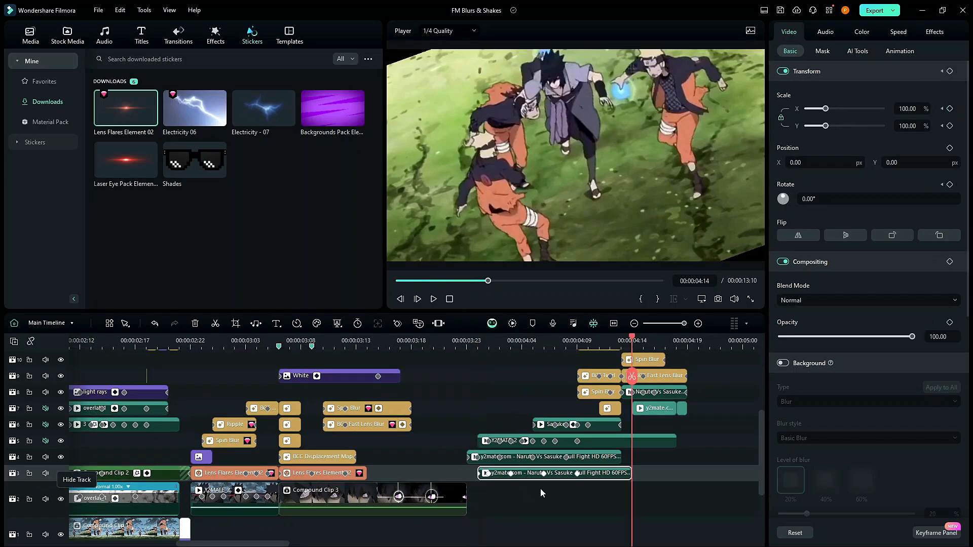
pyautogui.moveTo(520, 475); pyautogui.dragTo(514, 457)
# Step: Set the duplicated fight clip's scale to 212.24% at its 00:00:04:00 keyframe
pyautogui.click(476, 344)
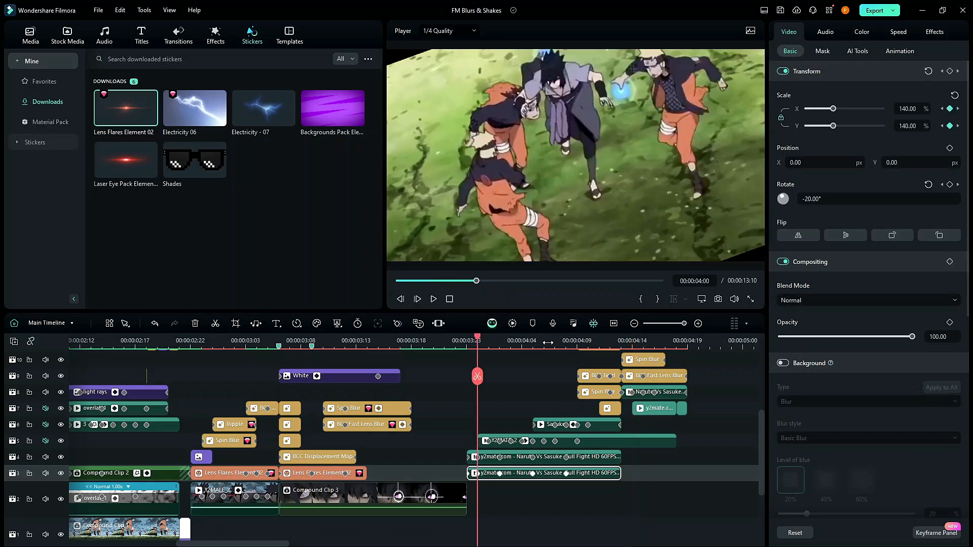
pyautogui.scroll(1, 552, 343)
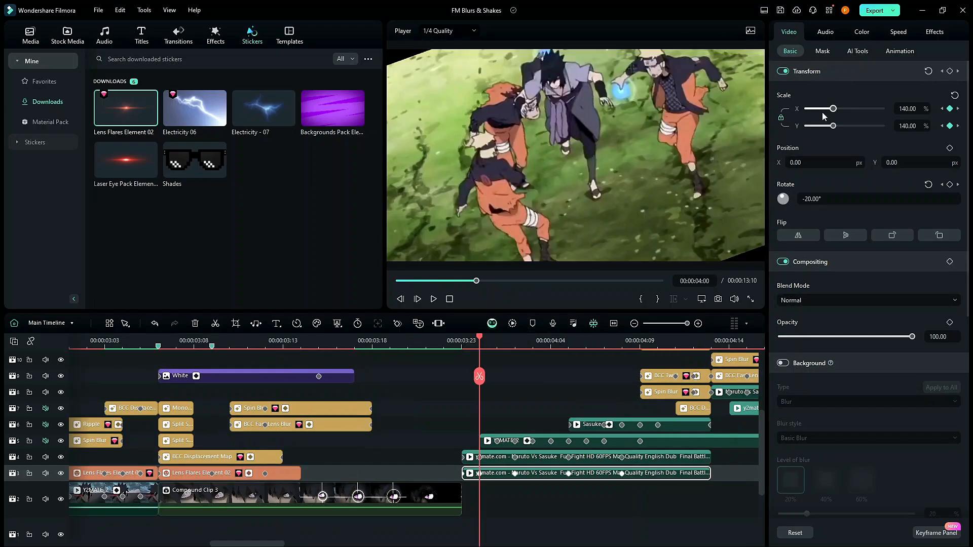
pyautogui.moveTo(833, 108); pyautogui.dragTo(848, 111)
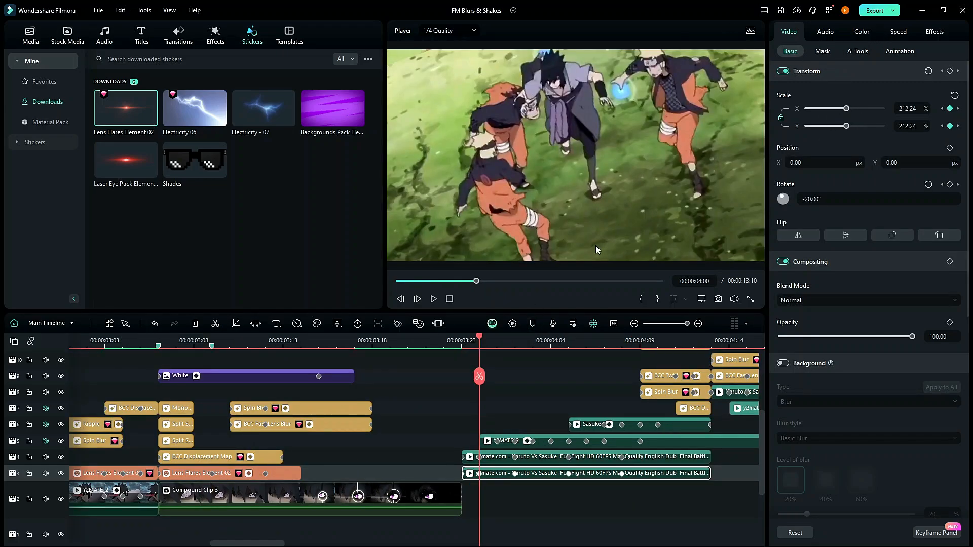
# Step: Search the effects for "square", apply Square Blur to the duplicated fight clip on track 3, and preview up to 00:00:04:03
pyautogui.click(215, 36)
pyautogui.click(198, 58)
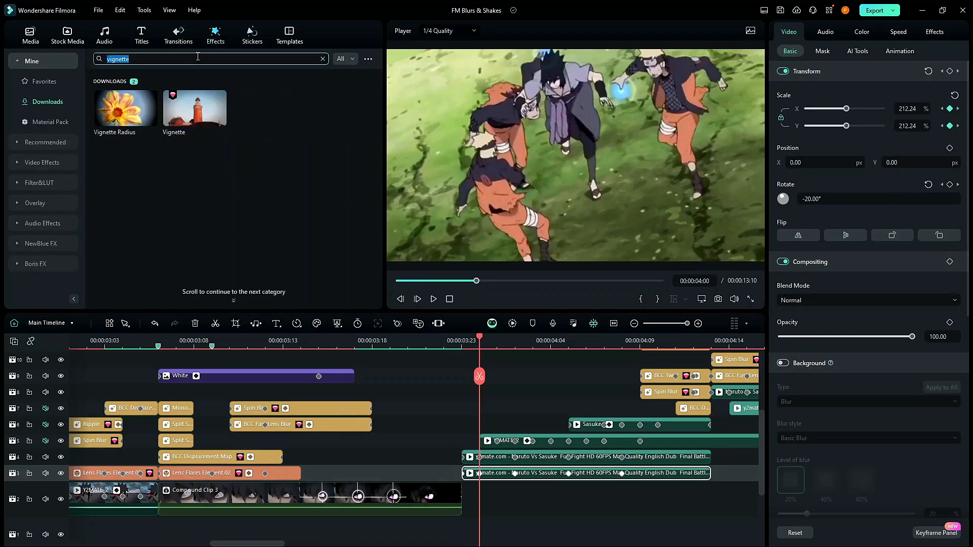
pyautogui.write('square')
pyautogui.click(125, 108)
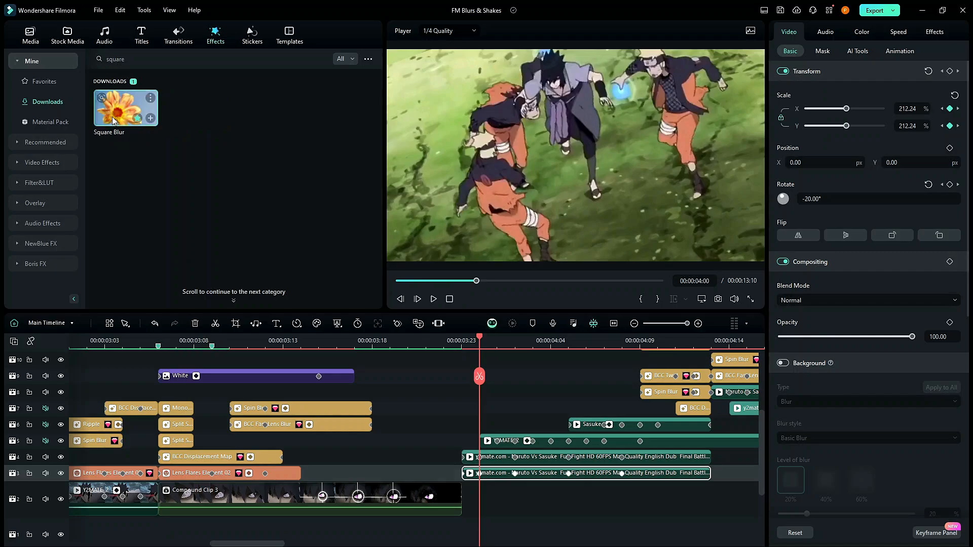
pyautogui.moveTo(125, 108); pyautogui.dragTo(501, 471)
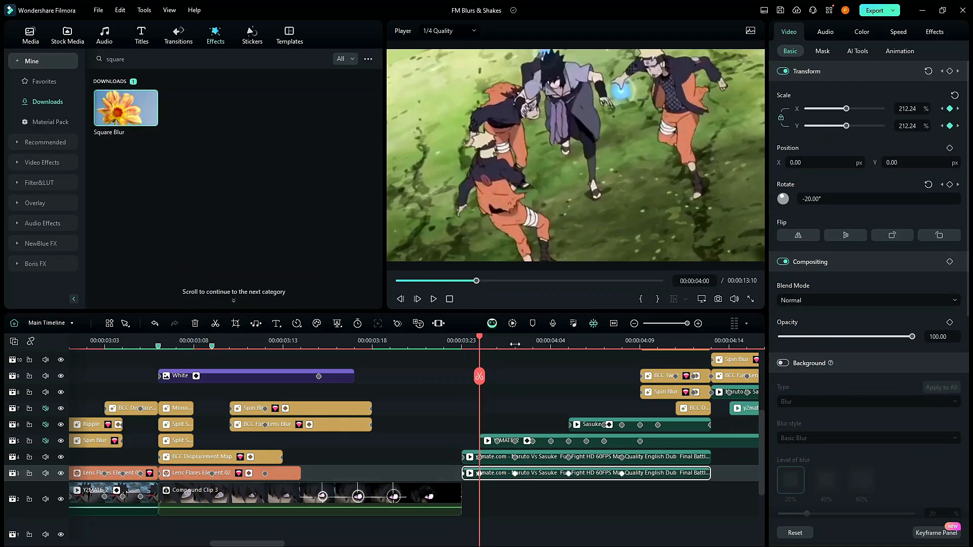
pyautogui.moveTo(515, 344); pyautogui.dragTo(558, 341)
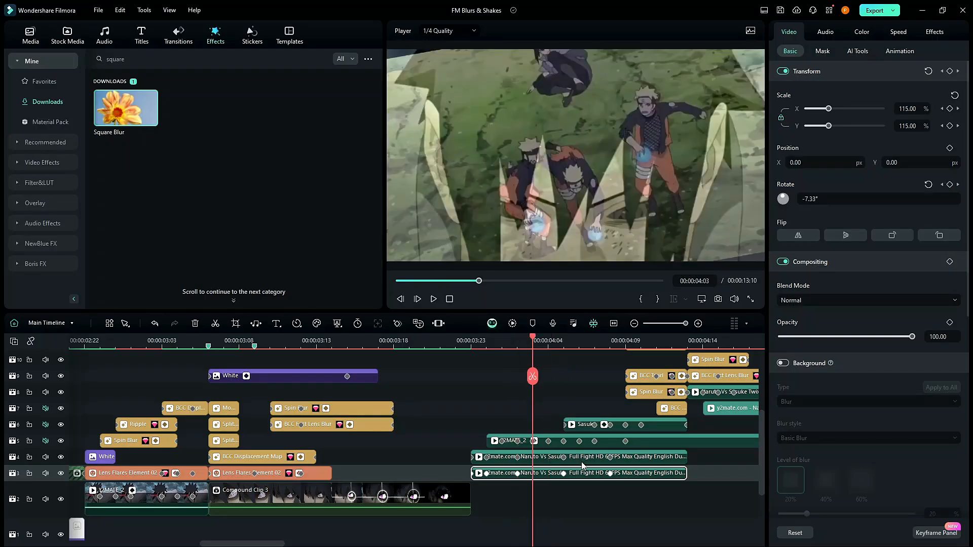
# Step: Review the fight clips' ending frame by frame from 00:00:04:03 to about 00:00:04:11
pyautogui.press('Right')
pyautogui.press('Right')
pyautogui.press('Right')
pyautogui.press('Right')
pyautogui.press('Right')
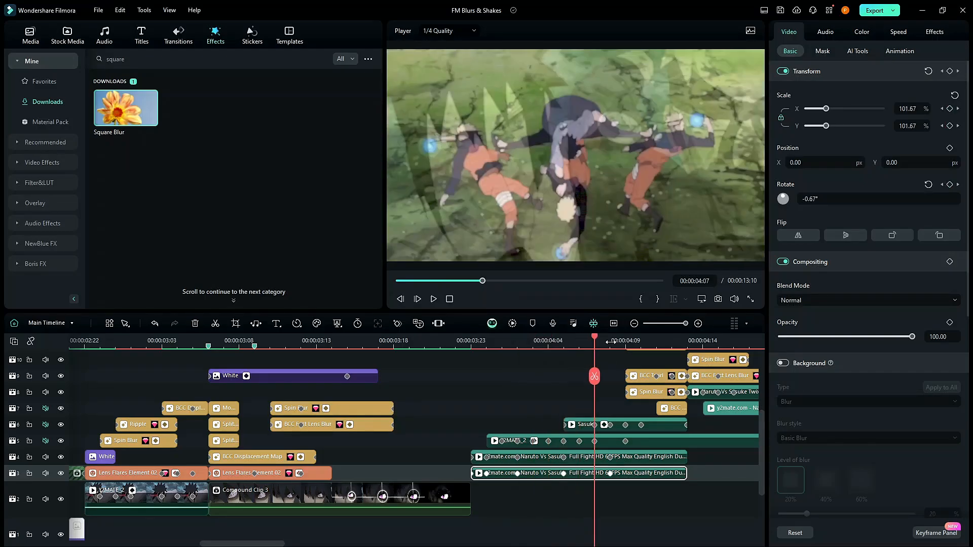
pyautogui.press('Right')
pyautogui.moveTo(581, 343); pyautogui.dragTo(547, 343)
pyautogui.press('Right')
pyautogui.press('Right')
pyautogui.scroll(3, 720, 434)
pyautogui.press('Left')
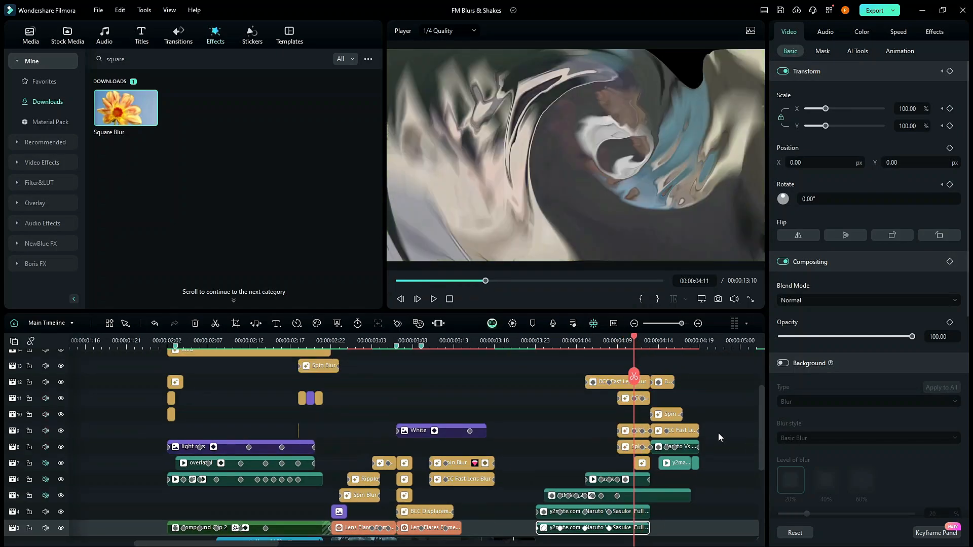
# Step: Check the swirl transition around 00:00:04:12 and the following Naruto Vs Sasuke Twixtor clip frame by frame up to 00:00:04:17
pyautogui.scroll(-1, 719, 433)
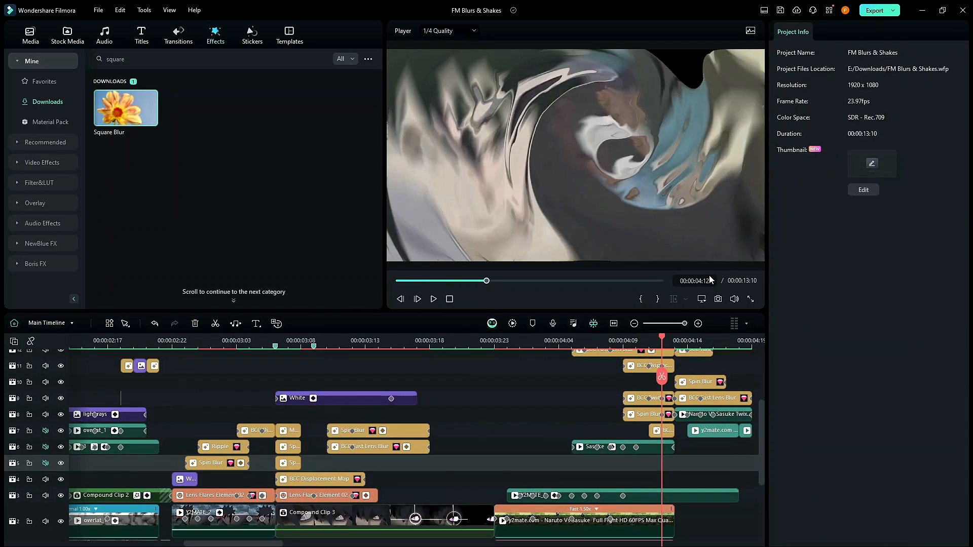
pyautogui.press('Right')
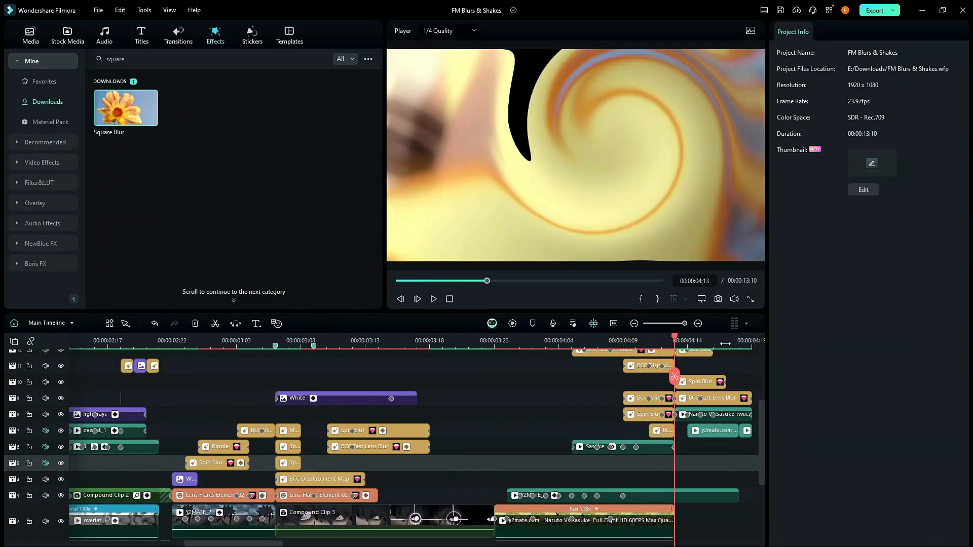
pyautogui.moveTo(695, 344); pyautogui.dragTo(619, 364)
pyautogui.press('Left')
pyautogui.press('Left')
pyautogui.press('Right')
pyautogui.scroll(-2, 368, 431)
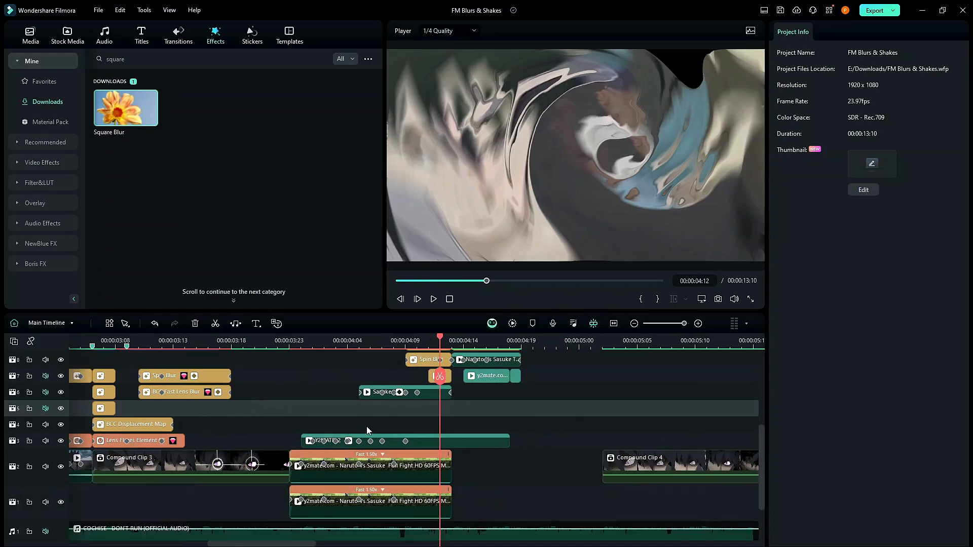
pyautogui.click(270, 456)
pyautogui.click(657, 425)
pyautogui.scroll(3, 567, 425)
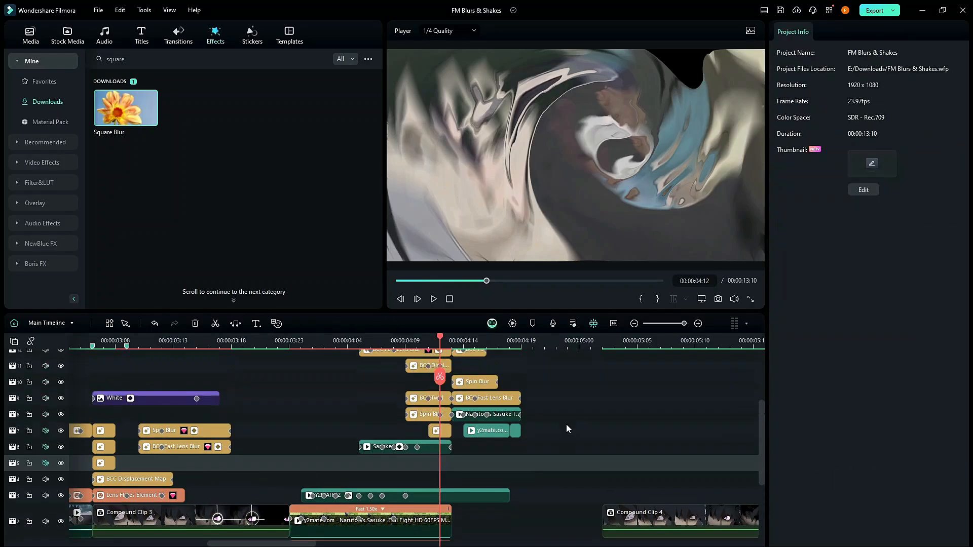
pyautogui.press('Right')
pyautogui.press('Right')
pyautogui.press('Right')
pyautogui.press('Right')
pyautogui.press('Right')
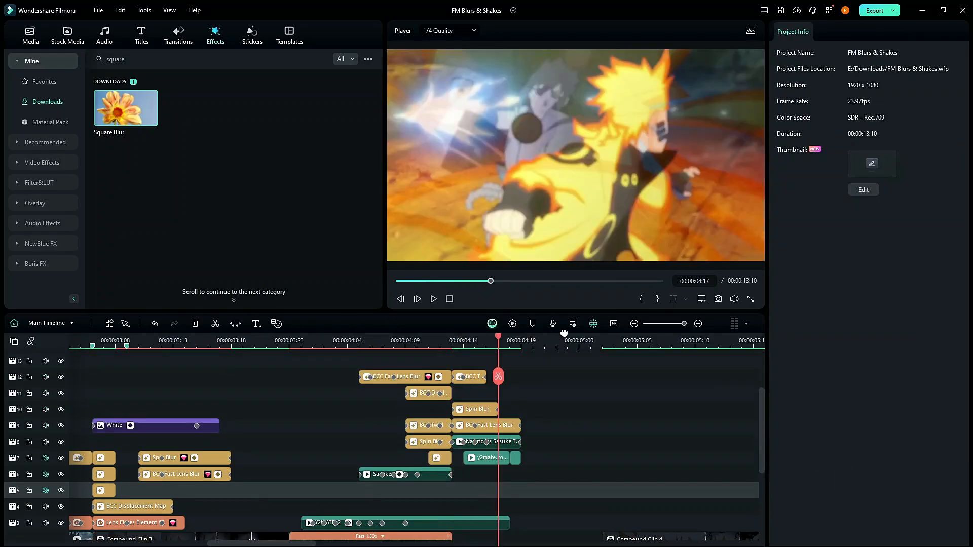
# Step: Move the three effects above the Naruto Vs Sasuke Twixtor clip up one track each, onto tracks 10, 11 and 13
pyautogui.press('Right')
pyautogui.moveTo(591, 336); pyautogui.dragTo(534, 413)
pyautogui.press('Left')
pyautogui.press('Left')
pyautogui.press('Left')
pyautogui.press('Left')
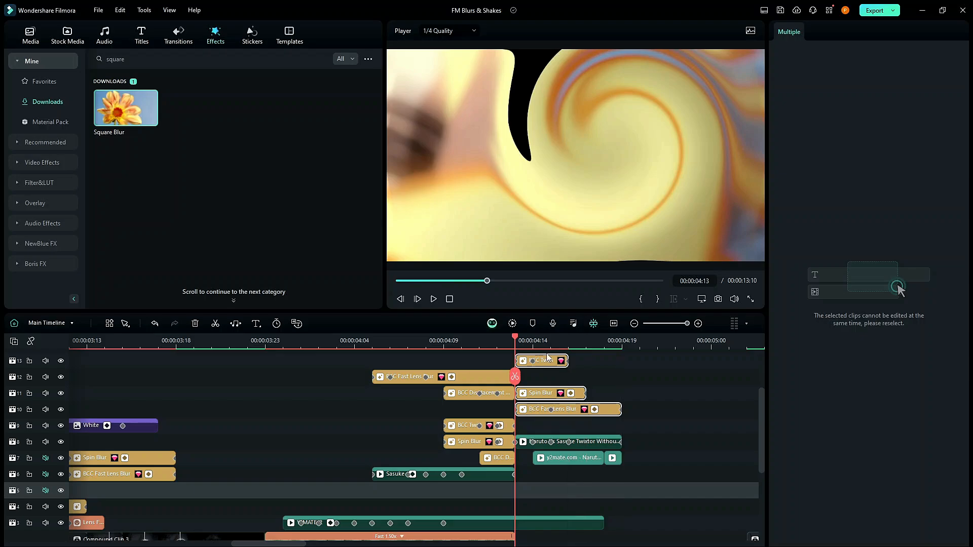
pyautogui.moveTo(551, 338)
pyautogui.mouseDown()
pyautogui.moveTo(502, 336)
pyautogui.moveTo(535, 337)
pyautogui.mouseUp()
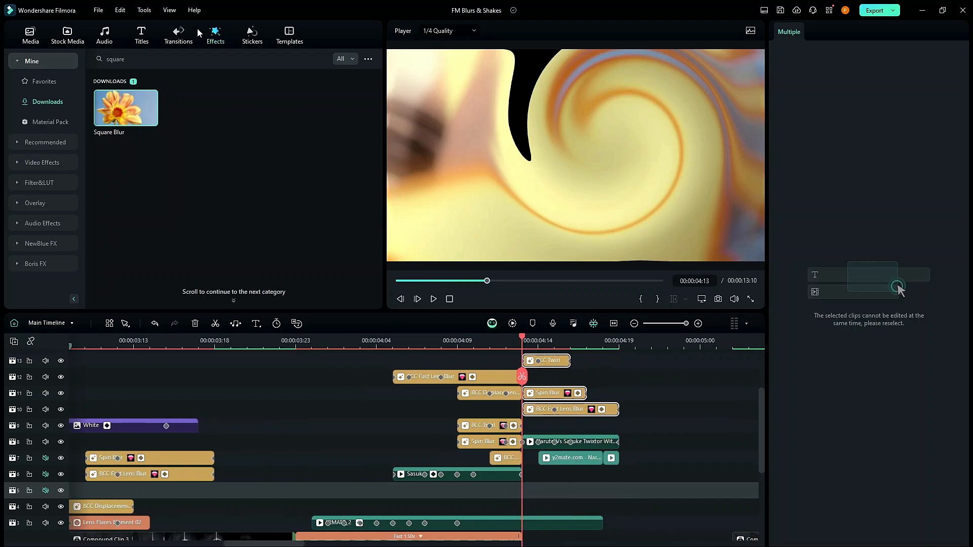
# Step: Search the downloaded effects for "neon"
pyautogui.doubleClick(186, 59)
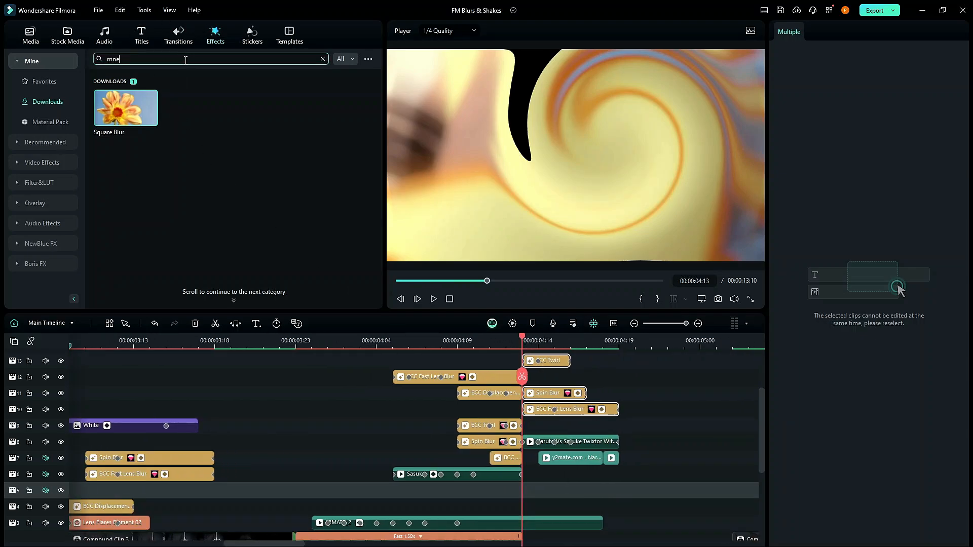
pyautogui.write('m')
pyautogui.press('BackSpace')
pyautogui.write('neon')
pyautogui.press('Return')
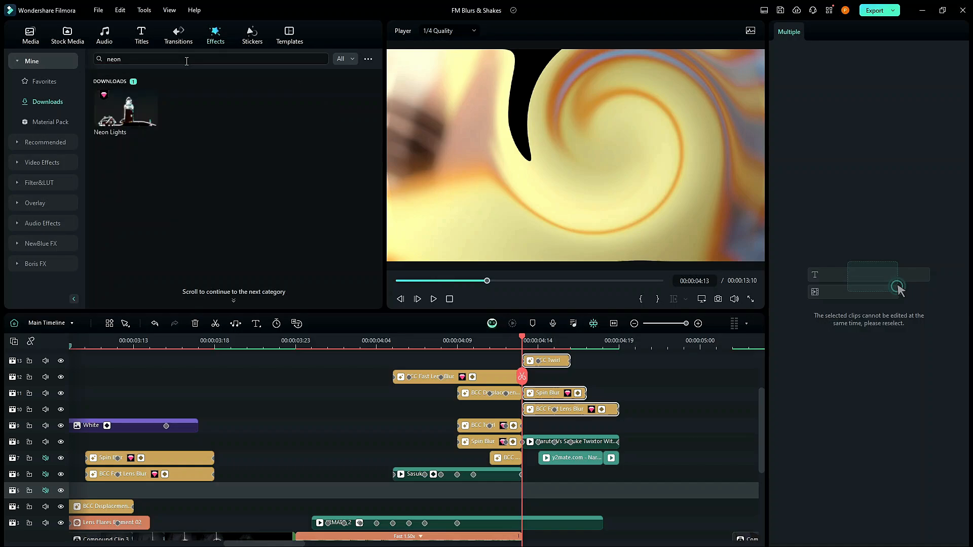
pyautogui.moveTo(120, 105); pyautogui.dragTo(601, 435)
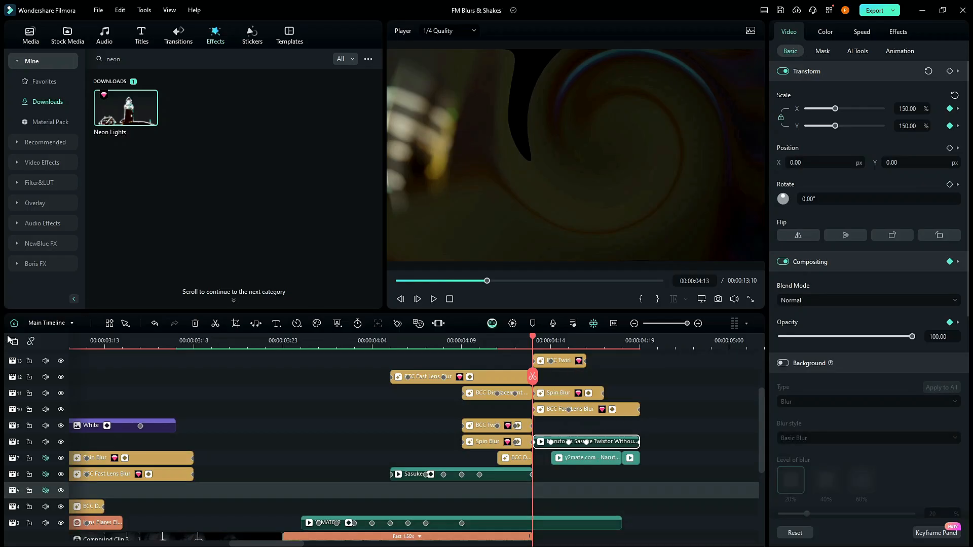
pyautogui.click(61, 361)
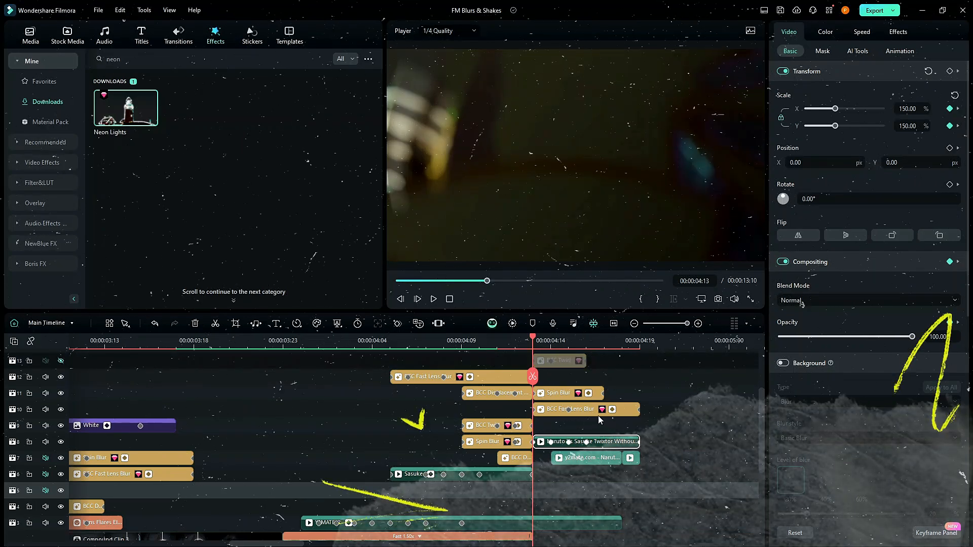
pyautogui.click(898, 31)
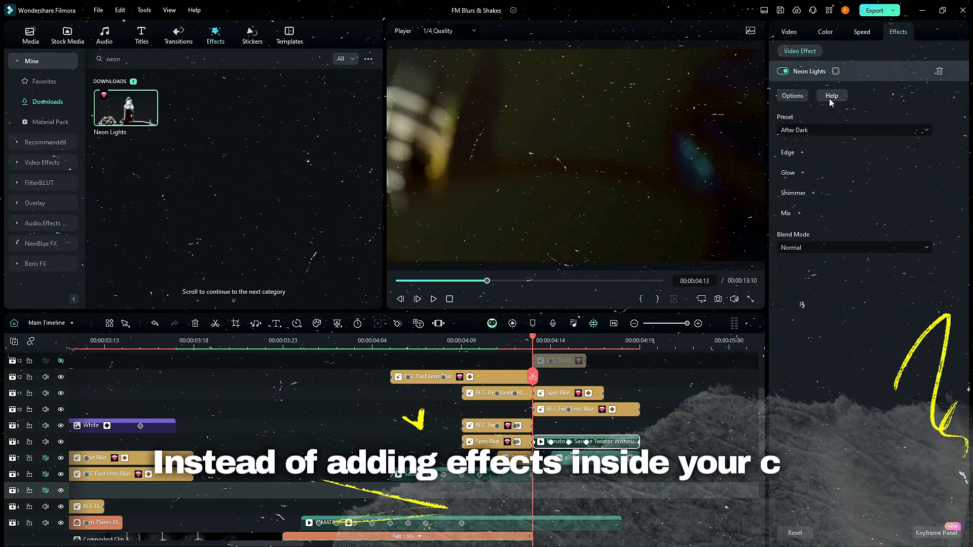
pyautogui.hotkey('ctrl', 'z')
pyautogui.moveTo(110, 105)
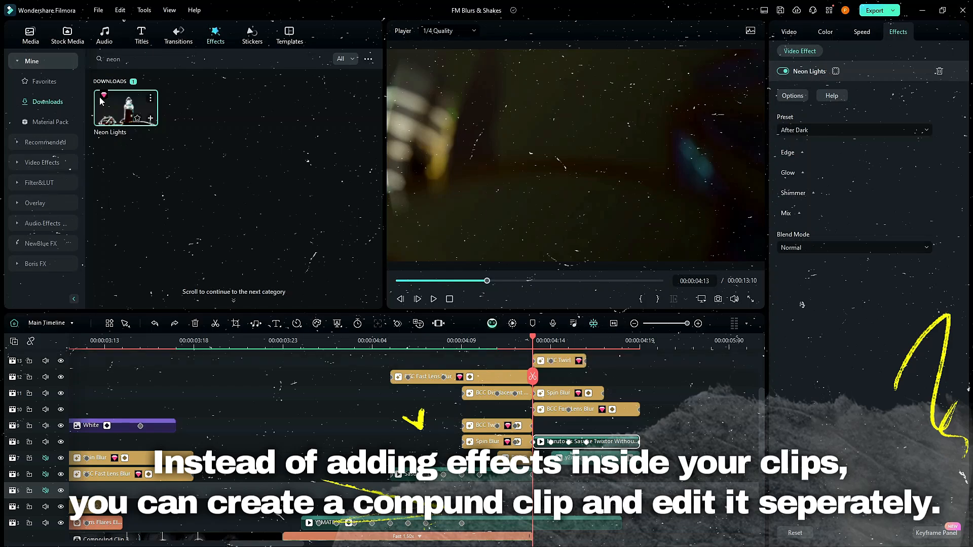
pyautogui.hotkey('ctrl', 'z')
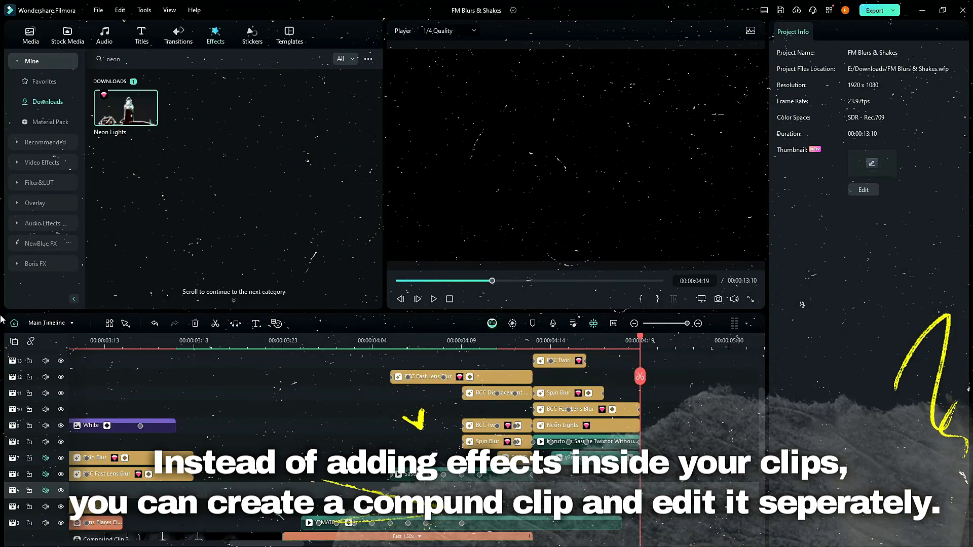
# Step: Place Neon Lights as a separate effect on track 9 over the Naruto Vs Sasuke Twixtor clip, and hide track 13
pyautogui.click(61, 360)
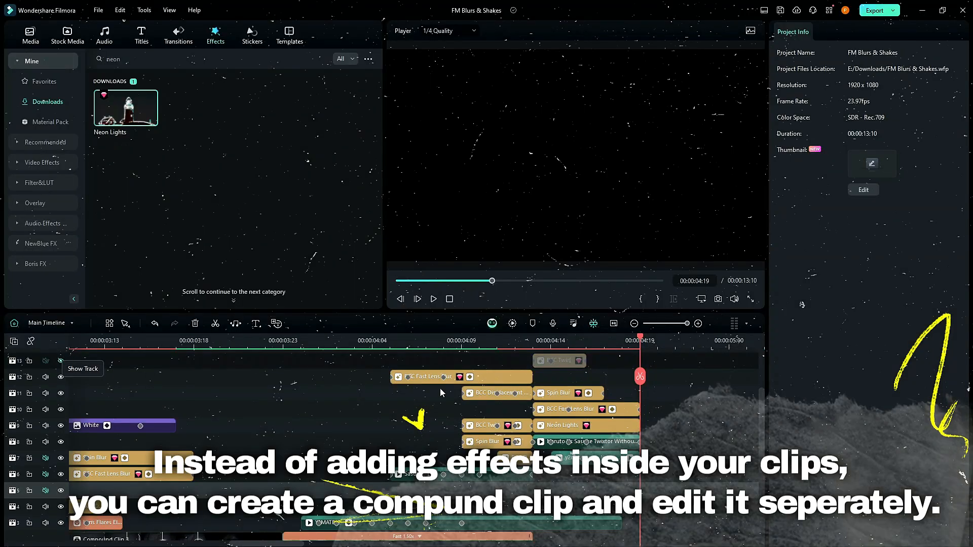
pyautogui.press('Up')
pyautogui.click(573, 431)
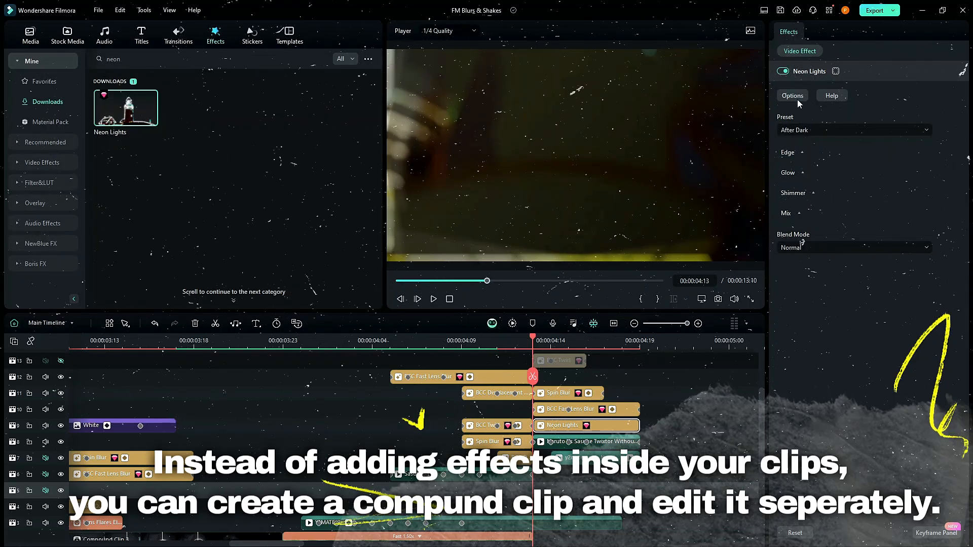
# Step: Move the Spin Blur and BCC Fast Lens Blur effects above Neon Lights out of the way, starting at about 00:00:04:20
pyautogui.click(569, 339)
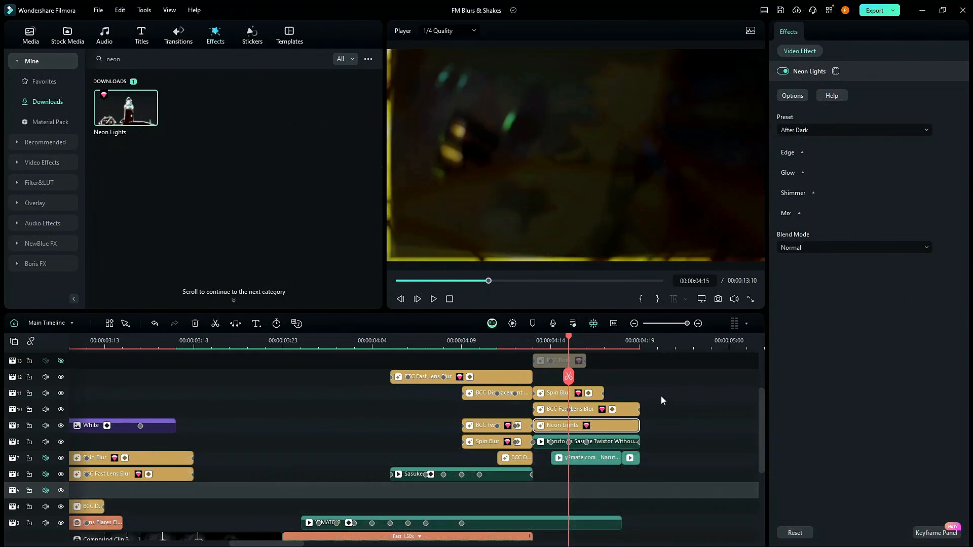
pyautogui.moveTo(659, 397); pyautogui.dragTo(544, 416)
pyautogui.moveTo(587, 409); pyautogui.dragTo(713, 409)
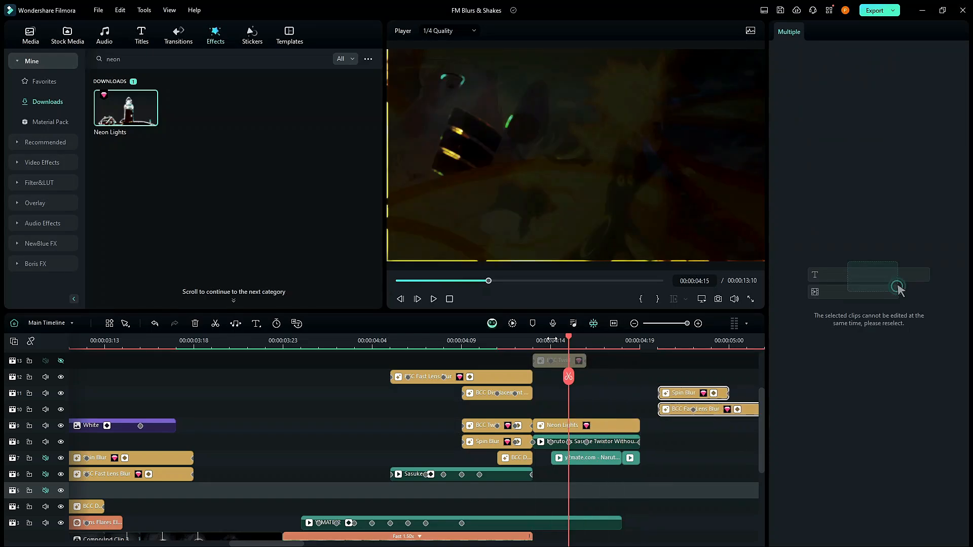
# Step: Set the Neon Lights edge sensitivity, density and contrast to 100
pyautogui.click(623, 428)
pyautogui.click(798, 153)
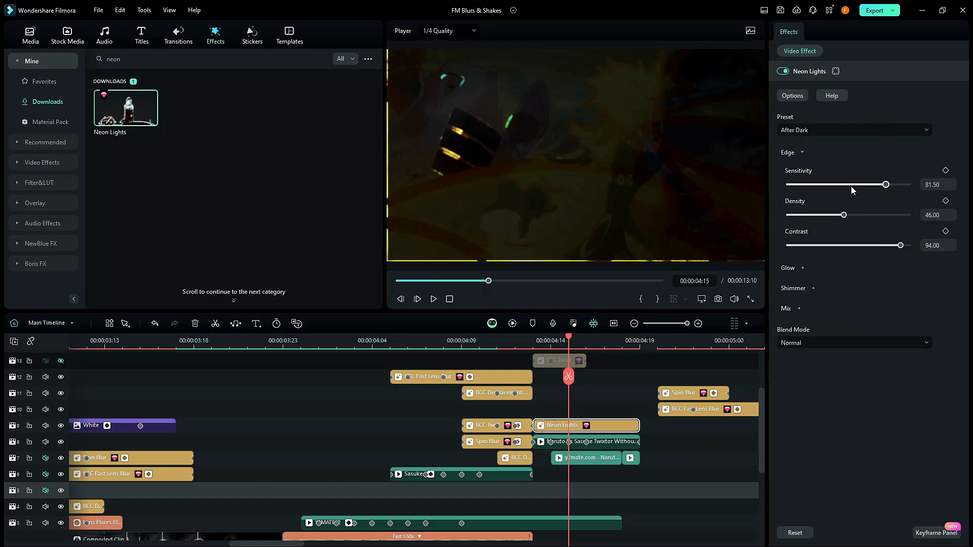
pyautogui.moveTo(881, 215); pyautogui.dragTo(915, 220)
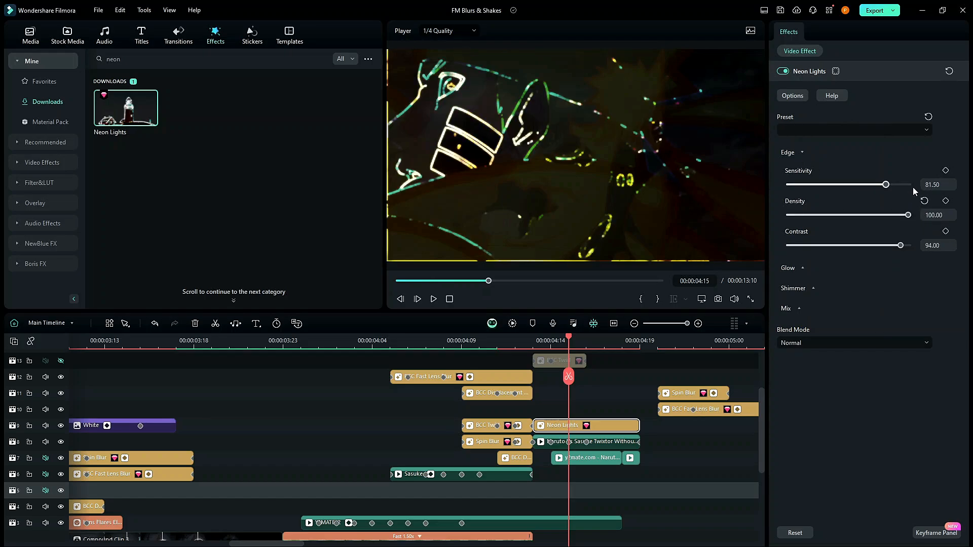
pyautogui.moveTo(903, 185); pyautogui.dragTo(917, 184)
pyautogui.moveTo(900, 245); pyautogui.dragTo(895, 246)
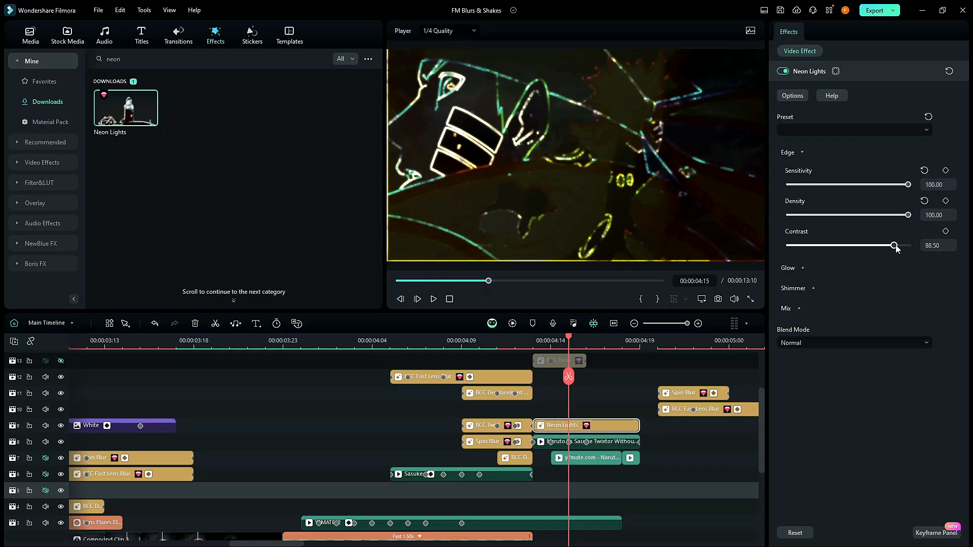
# Step: Set the Neon Lights glow color to white after trying magenta
pyautogui.click(804, 269)
pyautogui.click(785, 363)
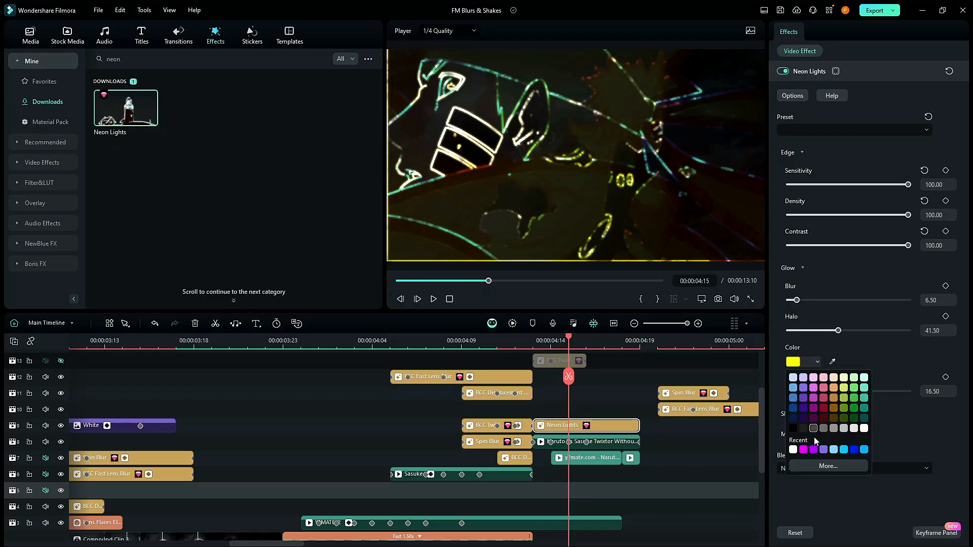
pyautogui.click(804, 450)
pyautogui.click(795, 363)
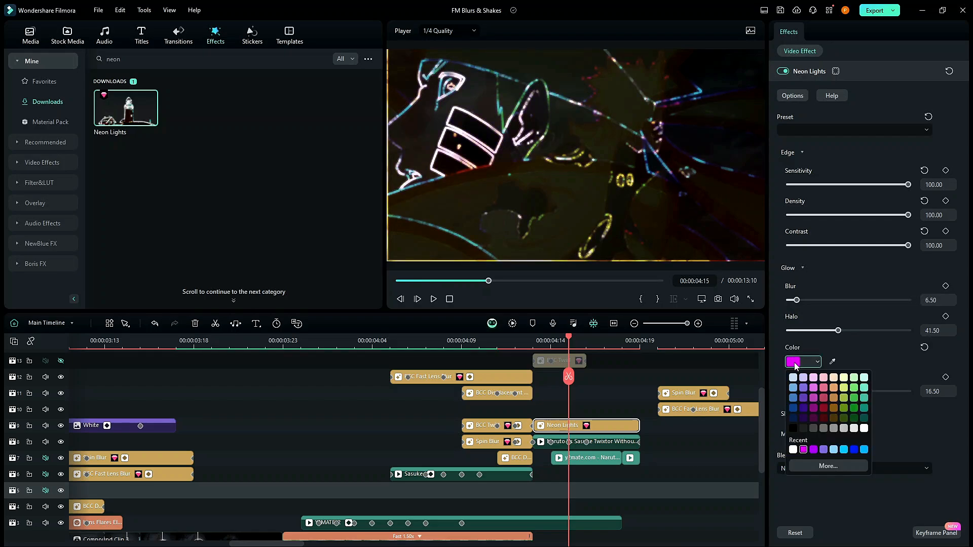
pyautogui.click(792, 450)
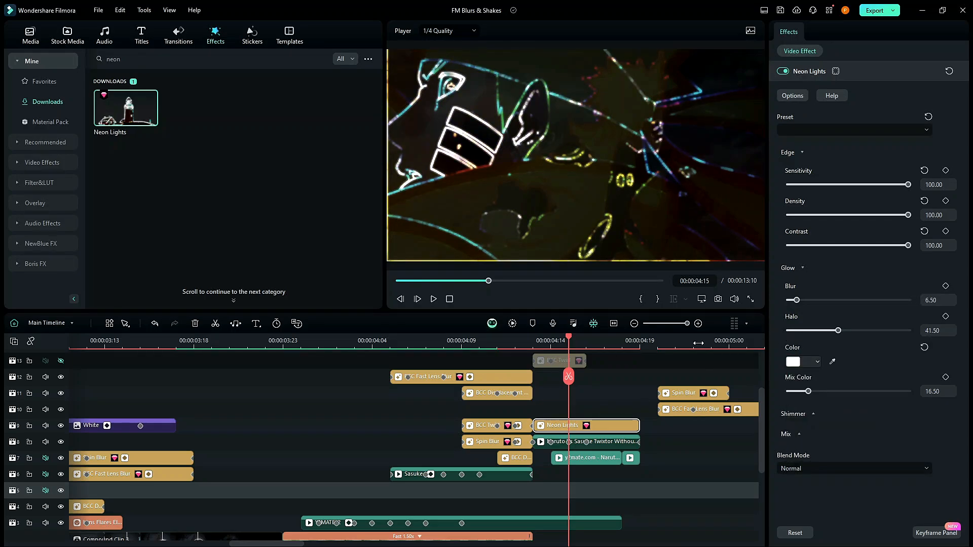
# Step: Set the Neon Lights mix Picture value to 21.30 after trying brighter amounts
pyautogui.click(806, 436)
pyautogui.click(808, 438)
pyautogui.click(810, 434)
pyautogui.scroll(-1, 808, 446)
pyautogui.scroll(-2, 808, 455)
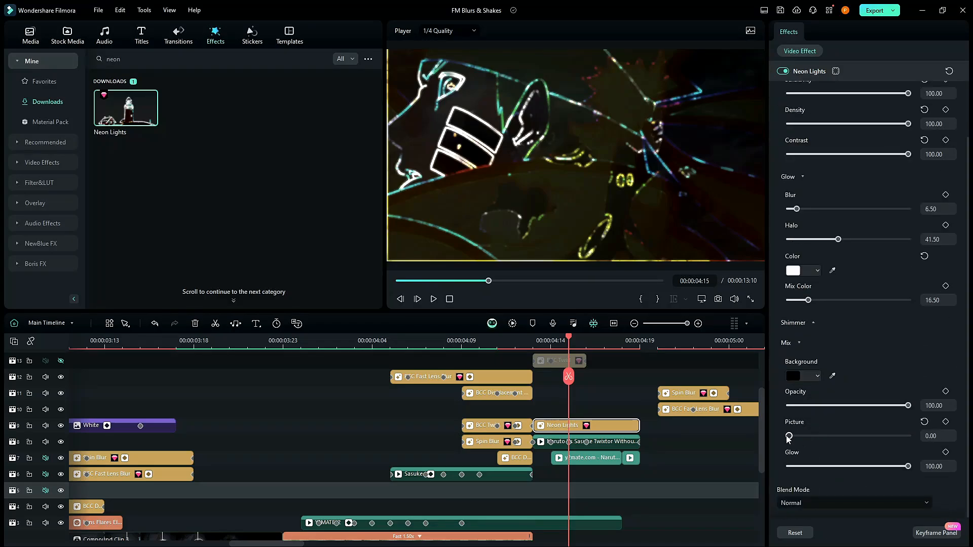
pyautogui.moveTo(789, 439); pyautogui.dragTo(872, 441)
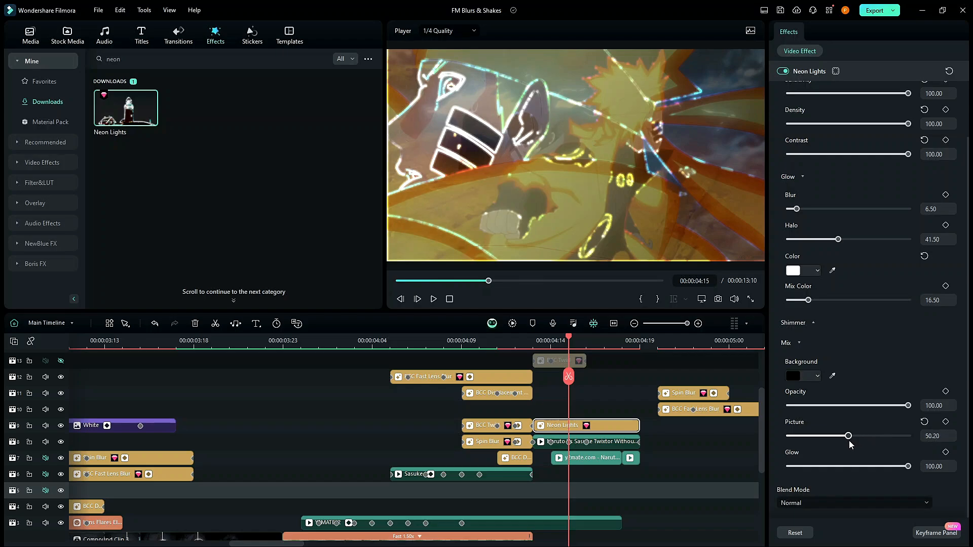
pyautogui.click(862, 440)
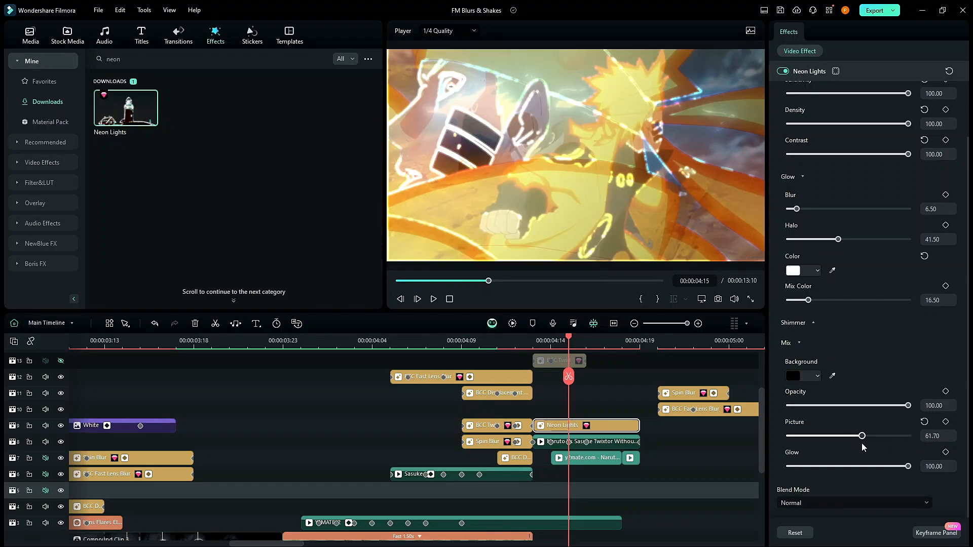
pyautogui.moveTo(861, 444); pyautogui.dragTo(814, 448)
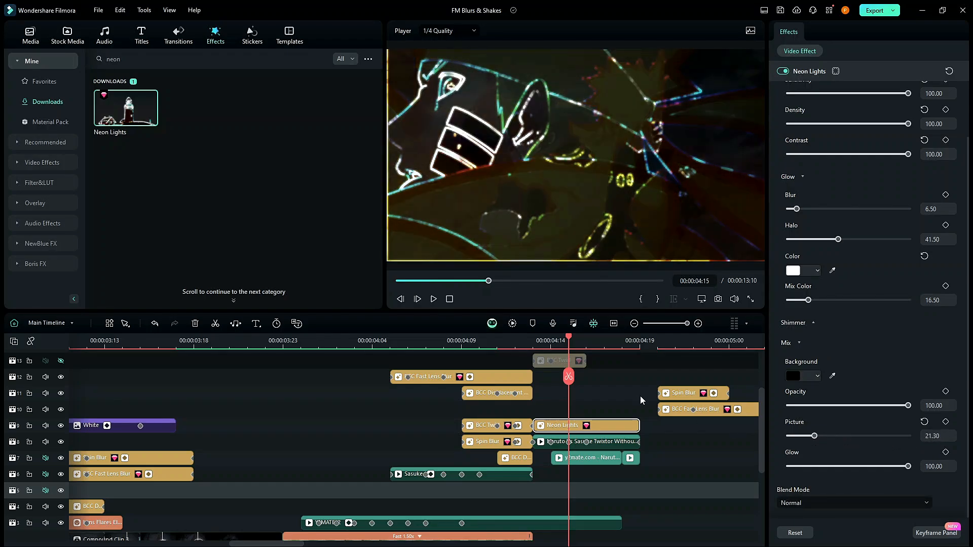
# Step: Keyframe the Neon Lights Opacity at 100 and Picture at 21.30 at 00:00:04:13, and raise Picture to 100 at 00:00:04:16
pyautogui.click(532, 341)
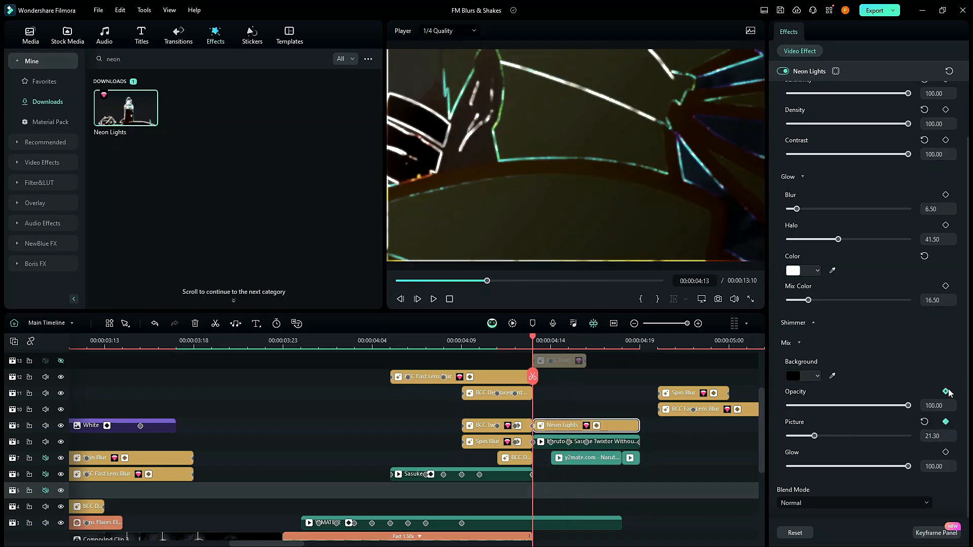
pyautogui.click(583, 341)
pyautogui.click(604, 341)
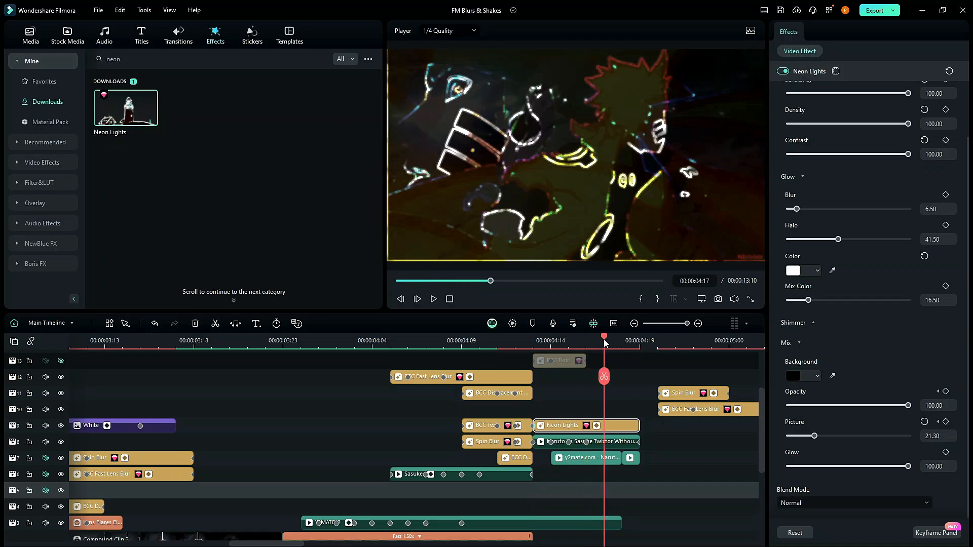
pyautogui.click(586, 341)
pyautogui.click(570, 342)
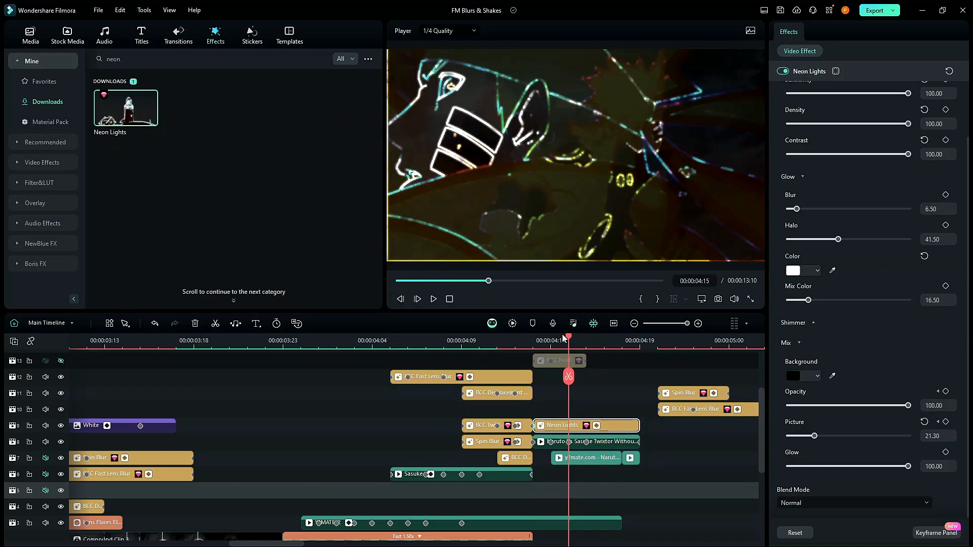
pyautogui.click(587, 342)
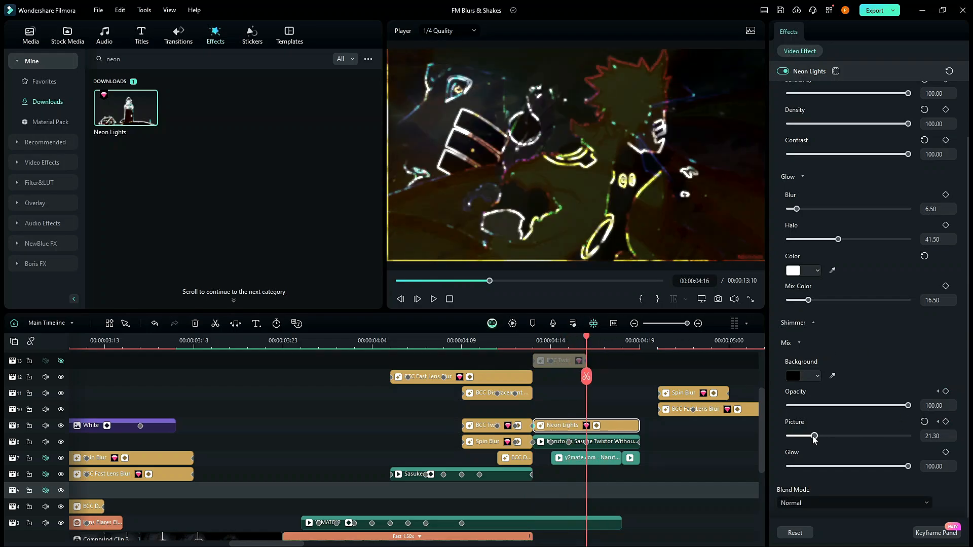
pyautogui.moveTo(814, 437); pyautogui.dragTo(934, 440)
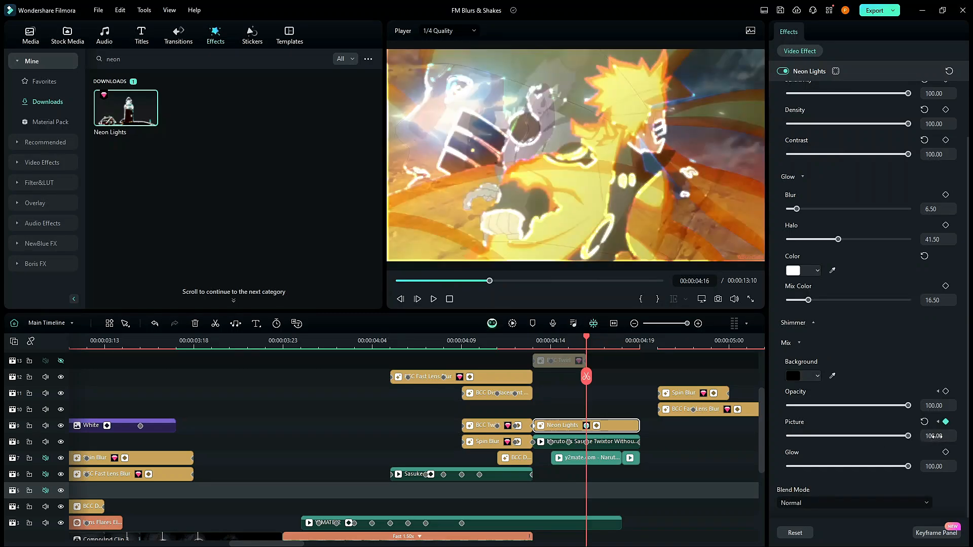
# Step: Lower the Neon Lights Opacity to its minimum with a keyframe at 00:00:04:16
pyautogui.click(532, 341)
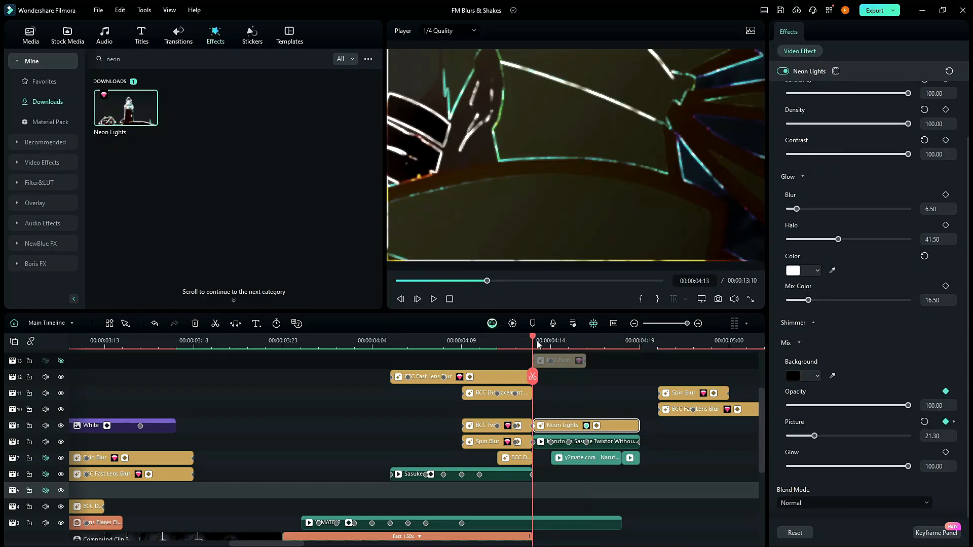
pyautogui.click(586, 342)
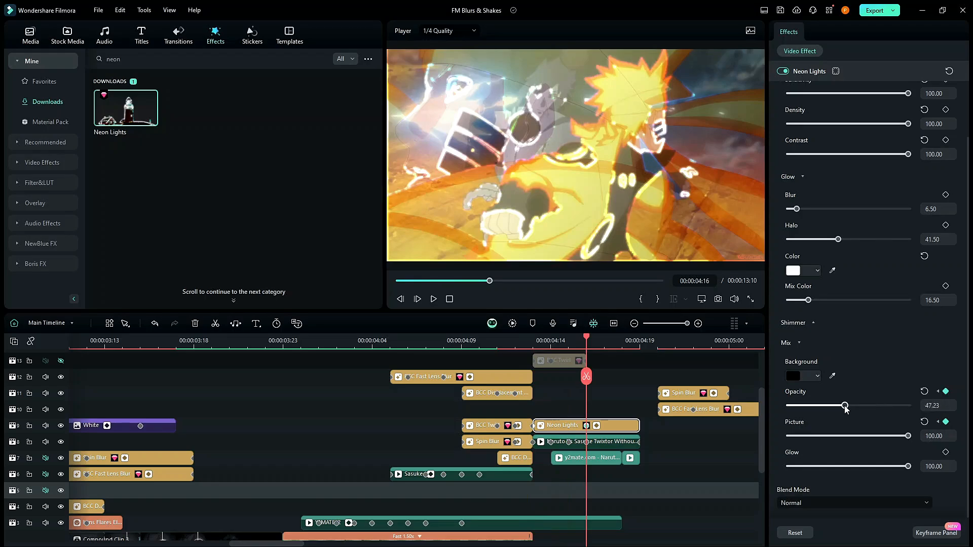
pyautogui.moveTo(845, 407); pyautogui.dragTo(730, 415)
pyautogui.click(533, 343)
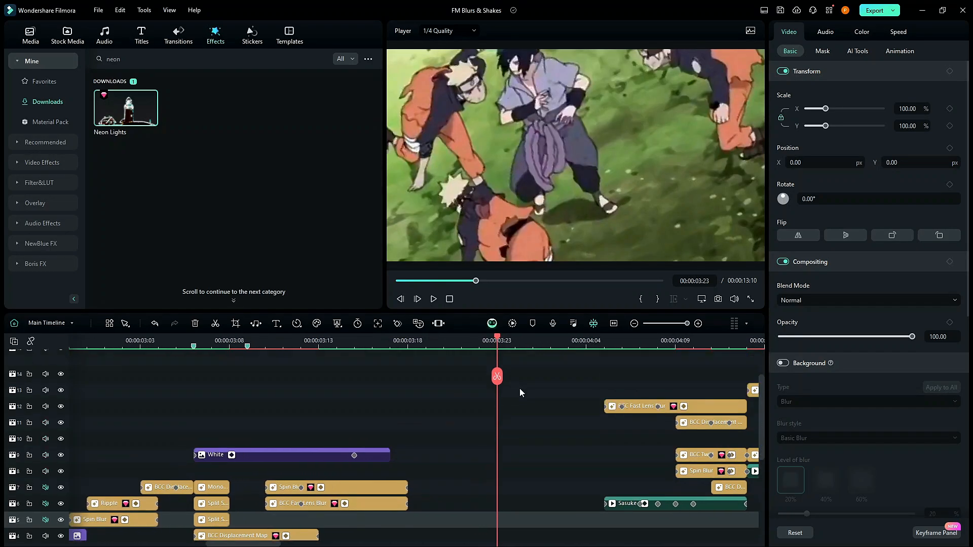
# Step: Copy the Spin Blur and BCC Fast Lens Blur effects that sit above Compound Clip 3
pyautogui.scroll(-1, 521, 395)
pyautogui.moveTo(529, 342); pyautogui.dragTo(520, 376)
pyautogui.scroll(1, 533, 425)
pyautogui.scroll(-1, 532, 427)
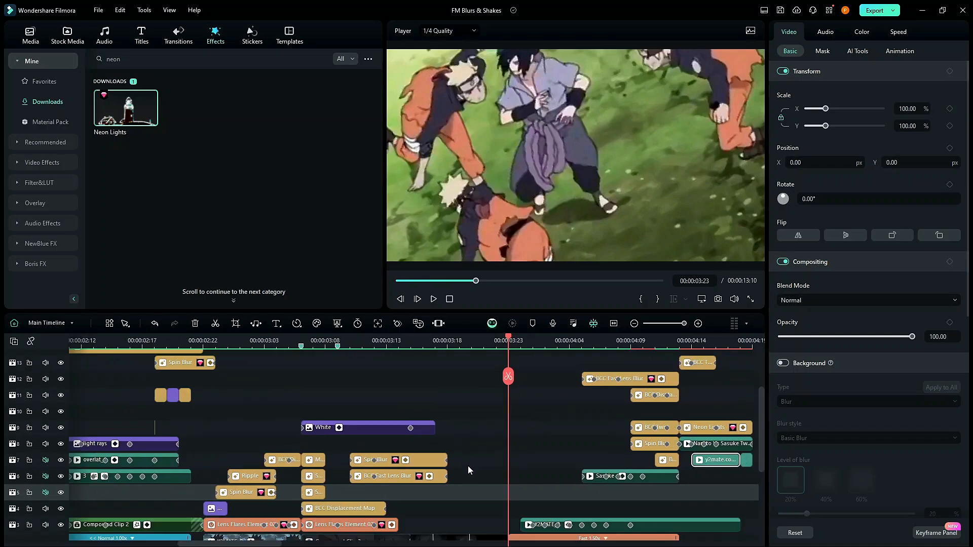
pyautogui.scroll(-1, 412, 470)
pyautogui.click(302, 340)
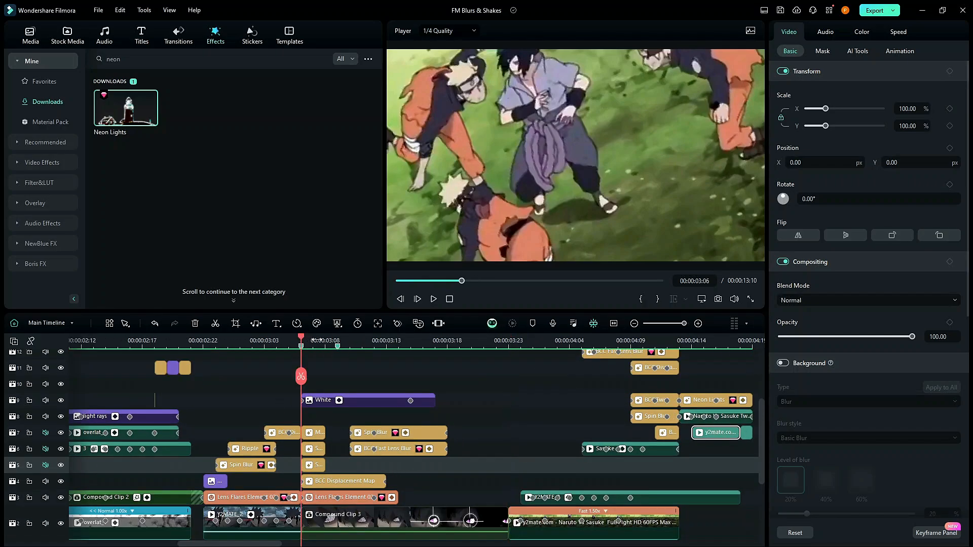
pyautogui.moveTo(370, 344); pyautogui.dragTo(316, 343)
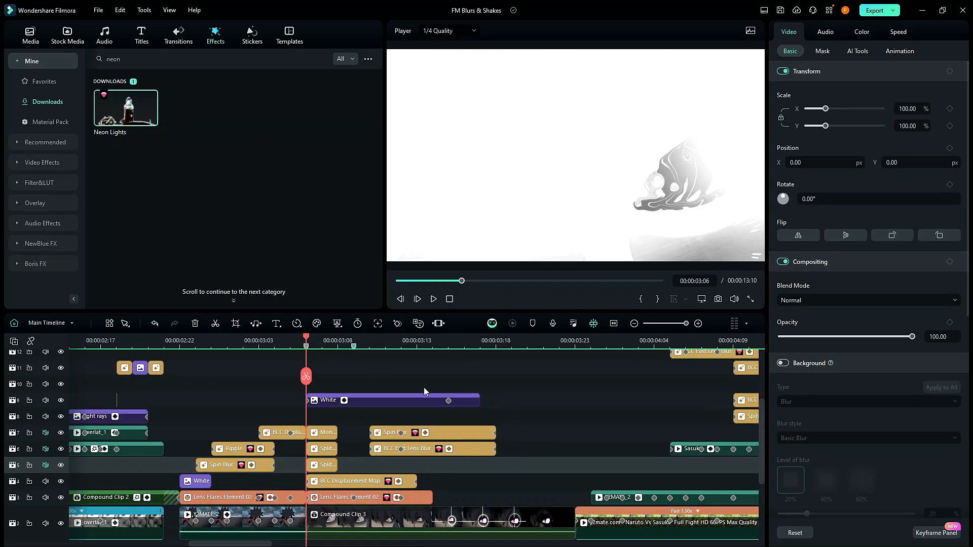
pyautogui.moveTo(425, 413); pyautogui.dragTo(472, 451)
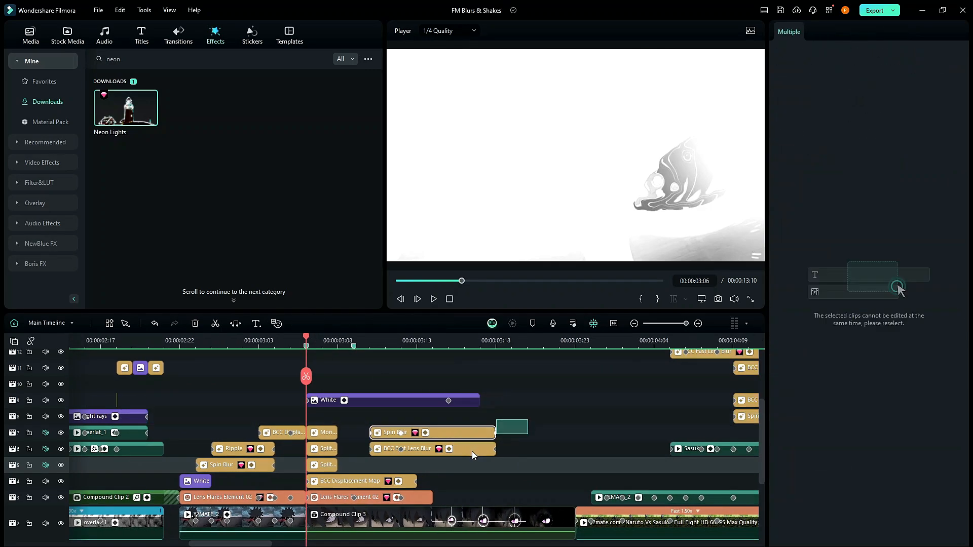
# Step: Paste the copied blur pair onto tracks 8 and 9, starting two frames before the cut at 00:00:03:23
pyautogui.click(573, 341)
pyautogui.hotkey('ctrl', 'v')
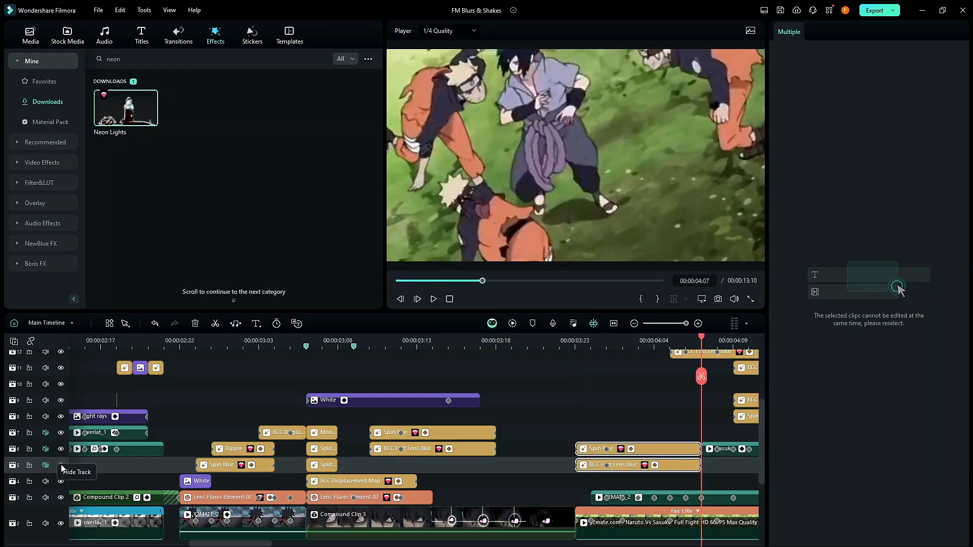
pyautogui.hotkey('ctrl', 'z')
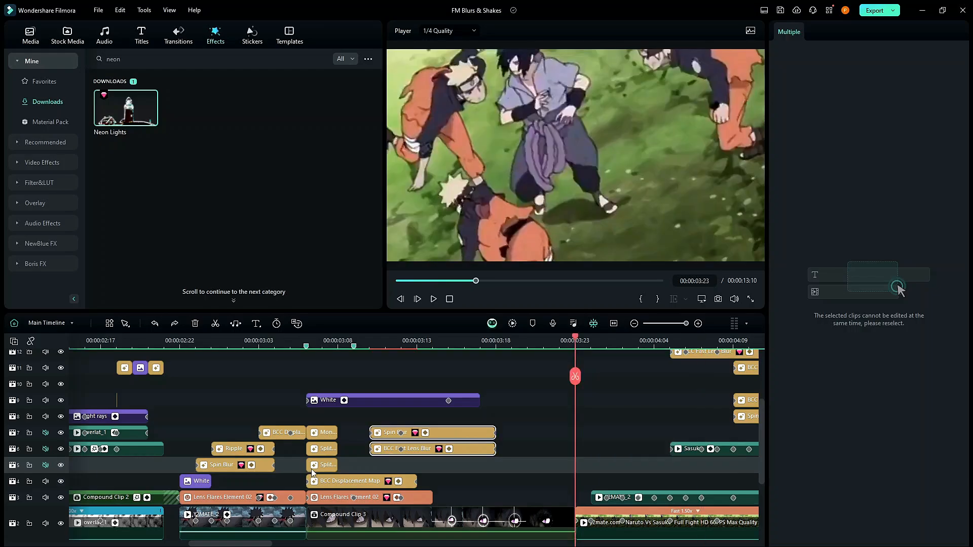
pyautogui.click(52, 417)
pyautogui.hotkey('ctrl', 'v')
pyautogui.moveTo(586, 342); pyautogui.dragTo(612, 346)
pyautogui.press('Left')
pyautogui.moveTo(650, 413); pyautogui.dragTo(605, 403)
# Step: Move the closing keyframes of the pasted Spin Blur and BCC Fast Lens Blur to 00:00:04:03
pyautogui.press('Right')
pyautogui.press('Right')
pyautogui.press('Right')
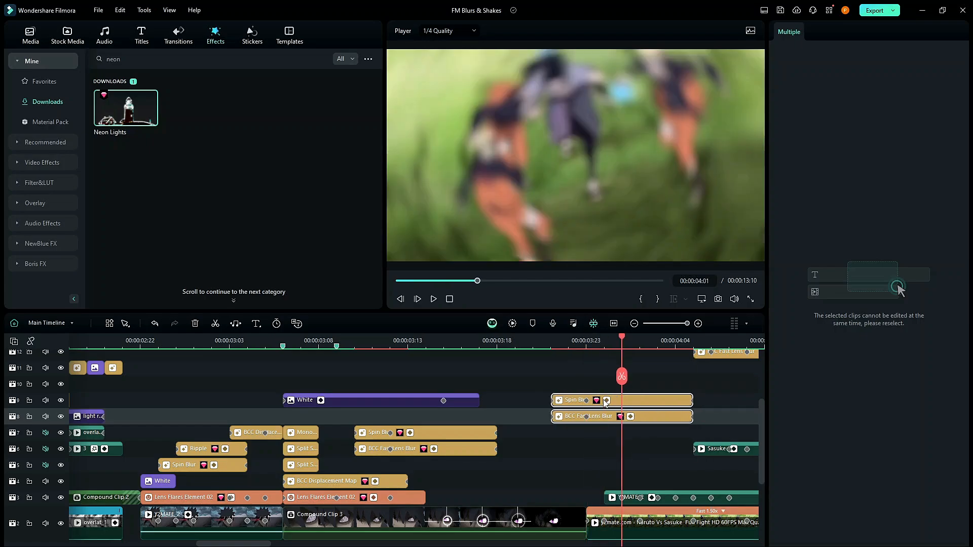
pyautogui.click(613, 444)
pyautogui.click(629, 397)
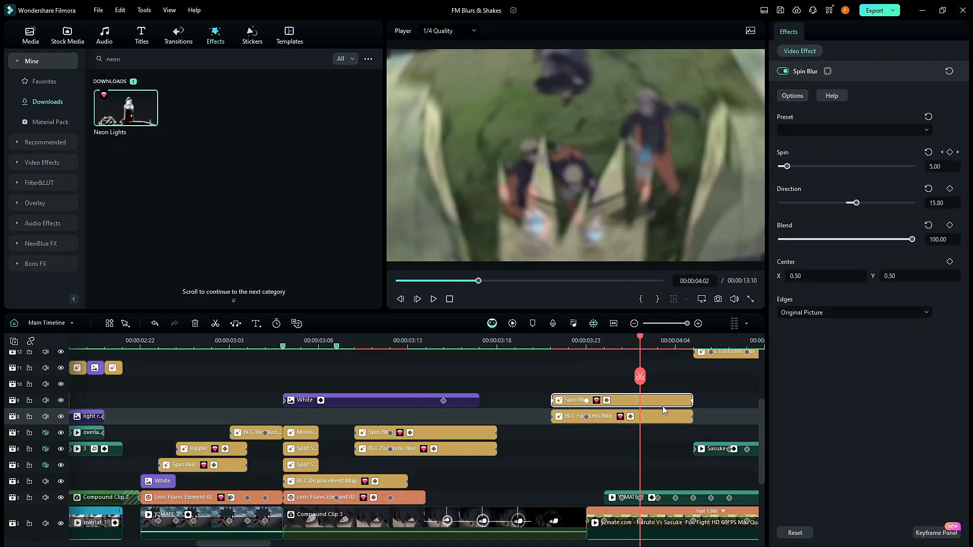
pyautogui.press('Left')
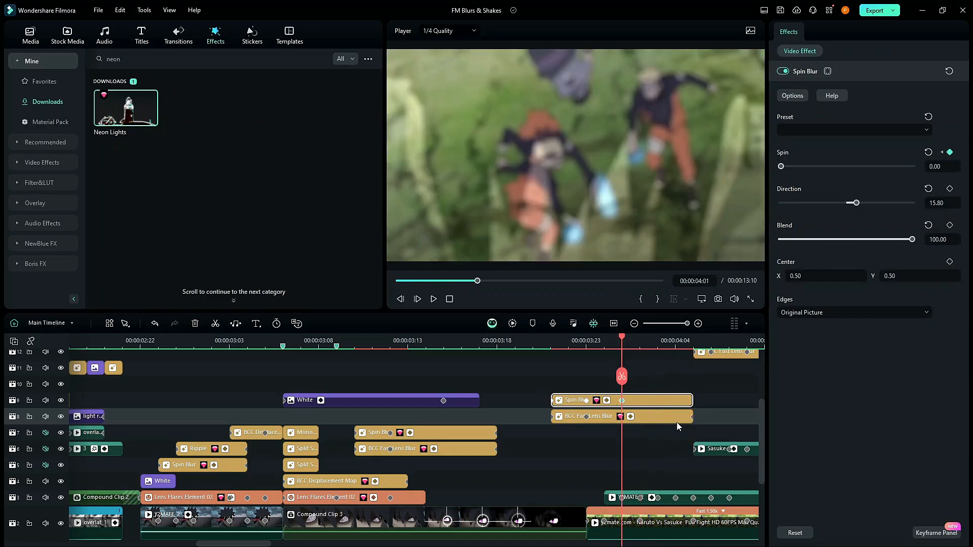
pyautogui.click(679, 419)
pyautogui.press('Right')
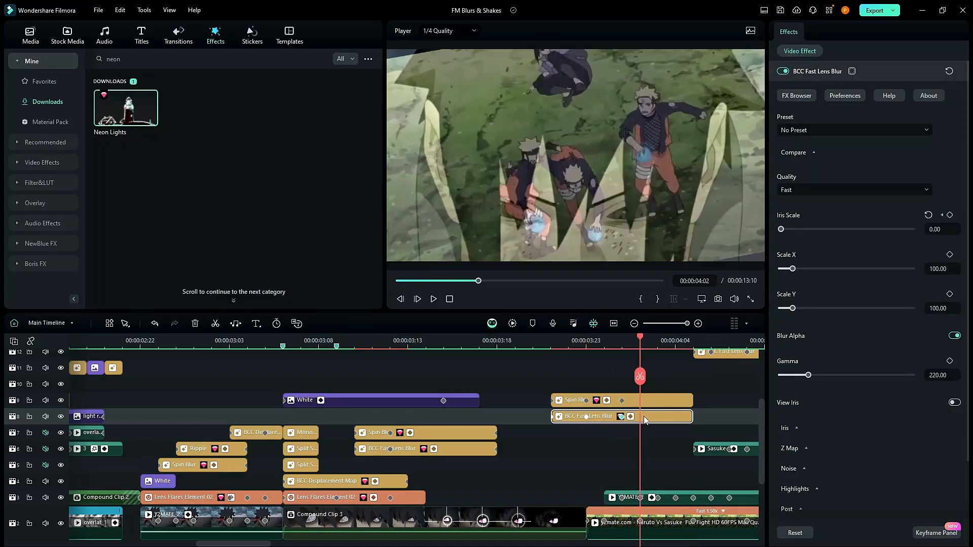
pyautogui.click(623, 402)
pyautogui.press('Left')
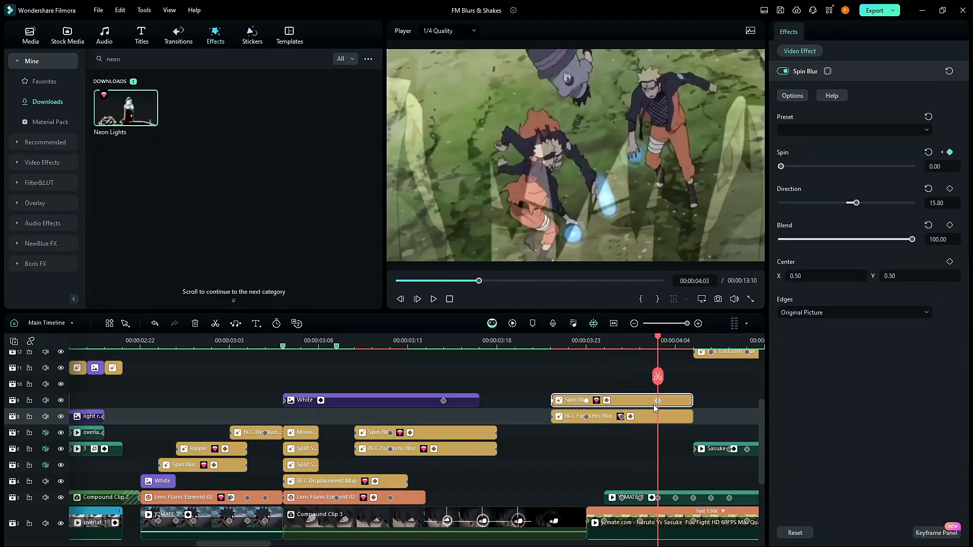
pyautogui.click(623, 418)
# Step: At 00:00:03:23, set the pasted Spin Blur's Spin to 4.30 and reduce the BCC Fast Lens Blur's Iris Scale
pyautogui.click(587, 402)
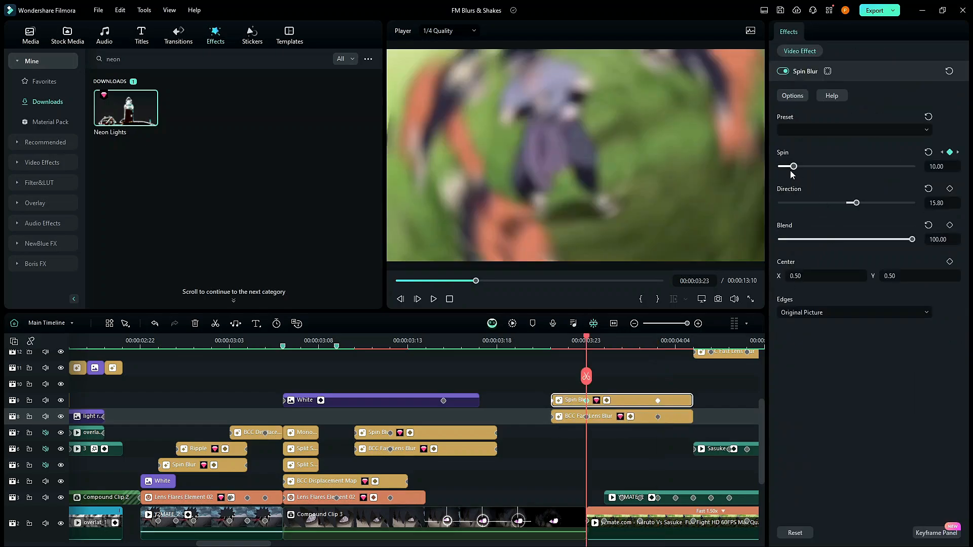
pyautogui.moveTo(794, 168); pyautogui.dragTo(788, 176)
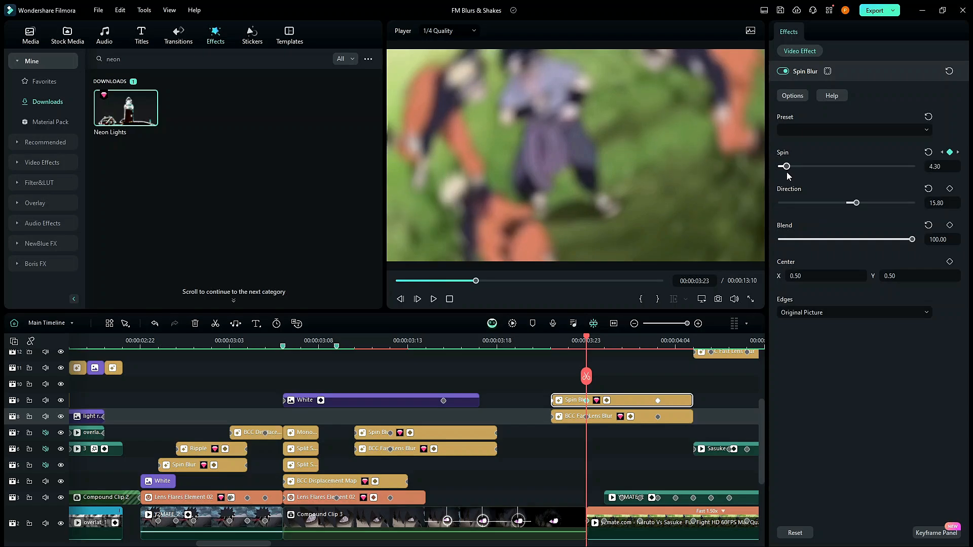
pyautogui.click(621, 421)
pyautogui.moveTo(800, 228); pyautogui.dragTo(780, 232)
# Step: Step through the frames after the softened blur and render the timeline preview
pyautogui.press('space')
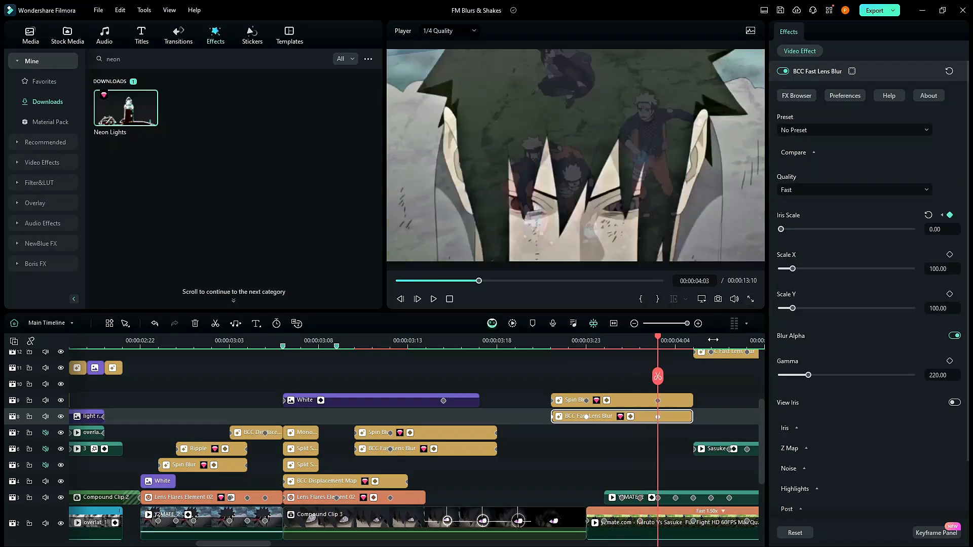
pyautogui.press('Right')
pyautogui.press('Right')
pyautogui.press('Right')
pyautogui.press('Right')
pyautogui.press('Right')
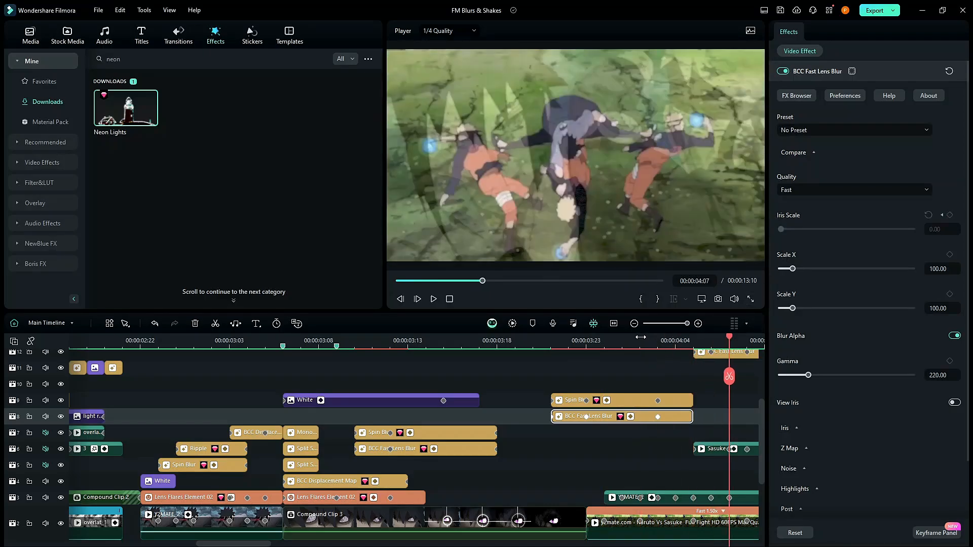
pyautogui.moveTo(641, 338); pyautogui.dragTo(542, 346)
pyautogui.click(512, 324)
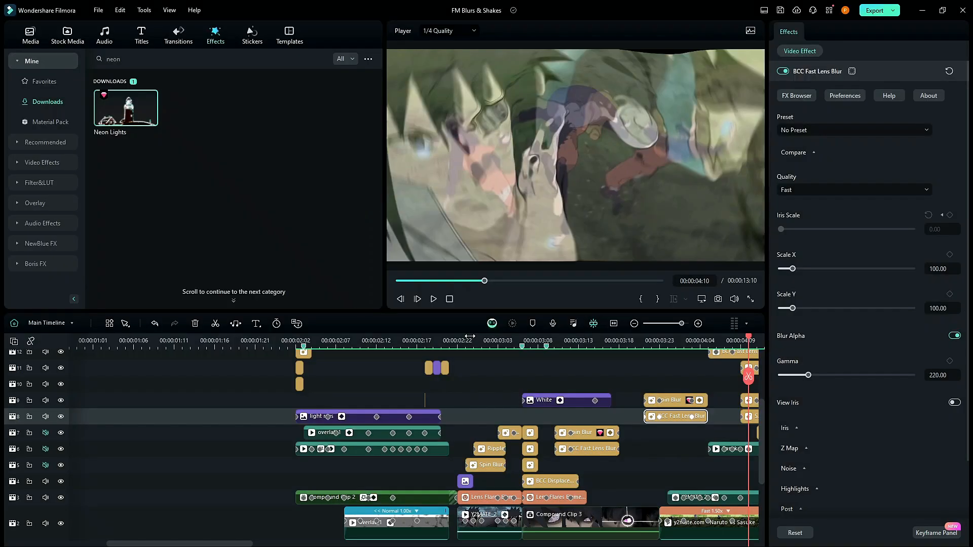
# Step: Review the opening section around 00:00:02:13 to 00:00:02:16 and the effect layers above it
pyautogui.moveTo(470, 340); pyautogui.dragTo(428, 343)
pyautogui.scroll(-3, 473, 358)
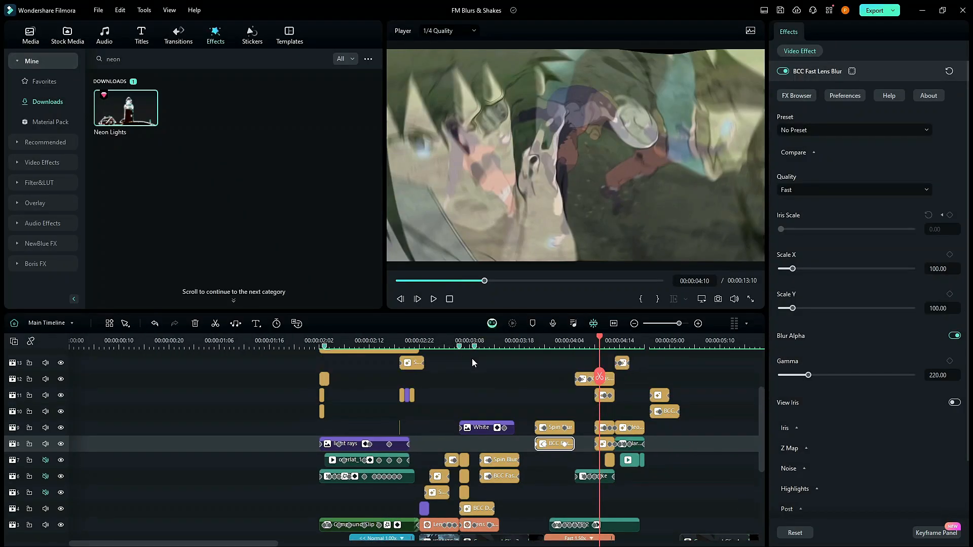
pyautogui.click(370, 340)
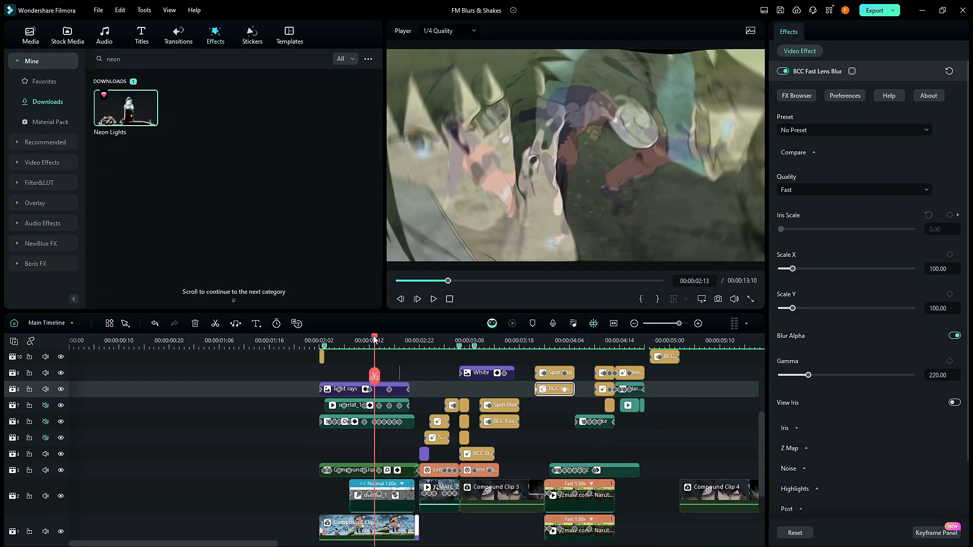
pyautogui.moveTo(372, 359); pyautogui.dragTo(391, 404)
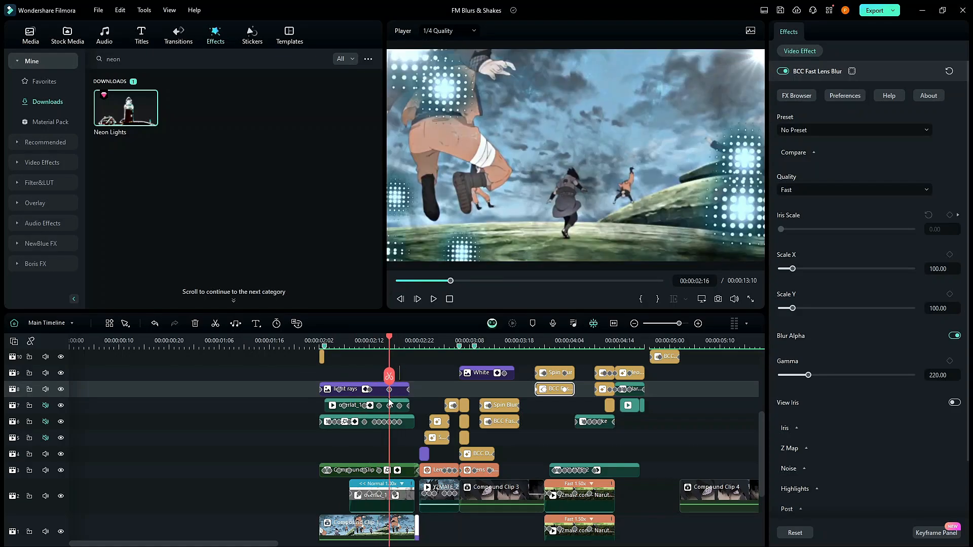
pyautogui.scroll(1, 409, 380)
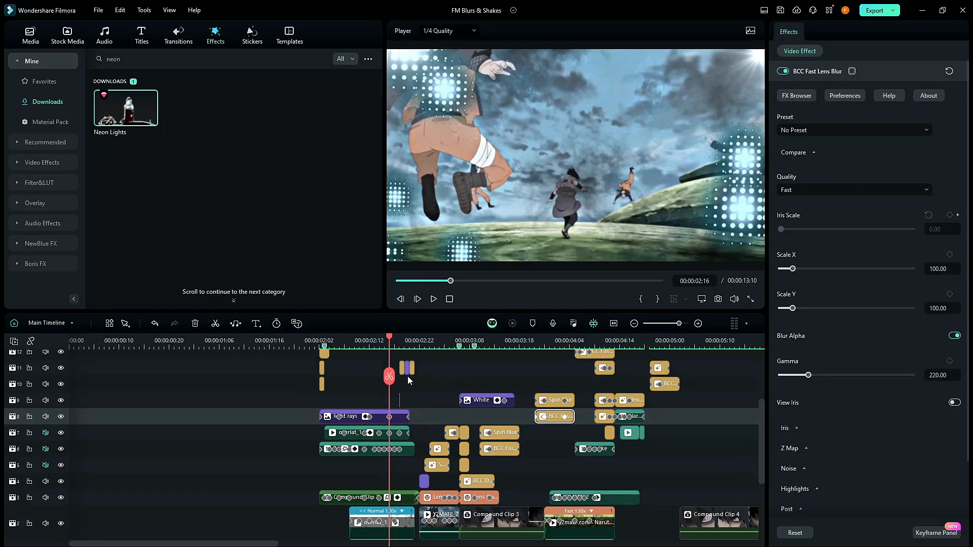
pyautogui.moveTo(421, 338); pyautogui.dragTo(260, 352)
pyautogui.scroll(2, 405, 396)
pyautogui.scroll(-2, 494, 370)
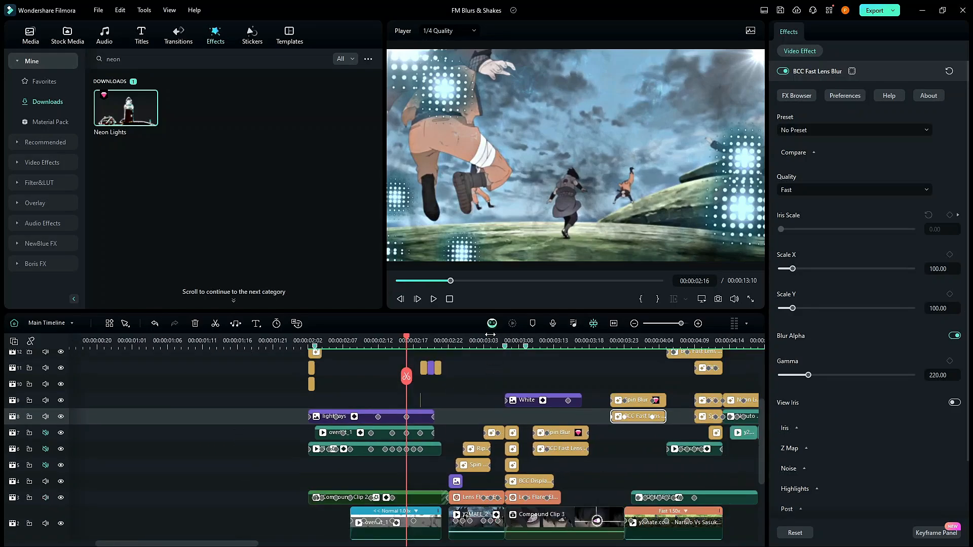
# Step: Examine the white flash transition around 00:00:03:06 and the clips and effects surrounding it
pyautogui.click(516, 340)
pyautogui.moveTo(570, 342); pyautogui.dragTo(476, 368)
pyautogui.click(514, 345)
pyautogui.click(544, 345)
pyautogui.click(634, 346)
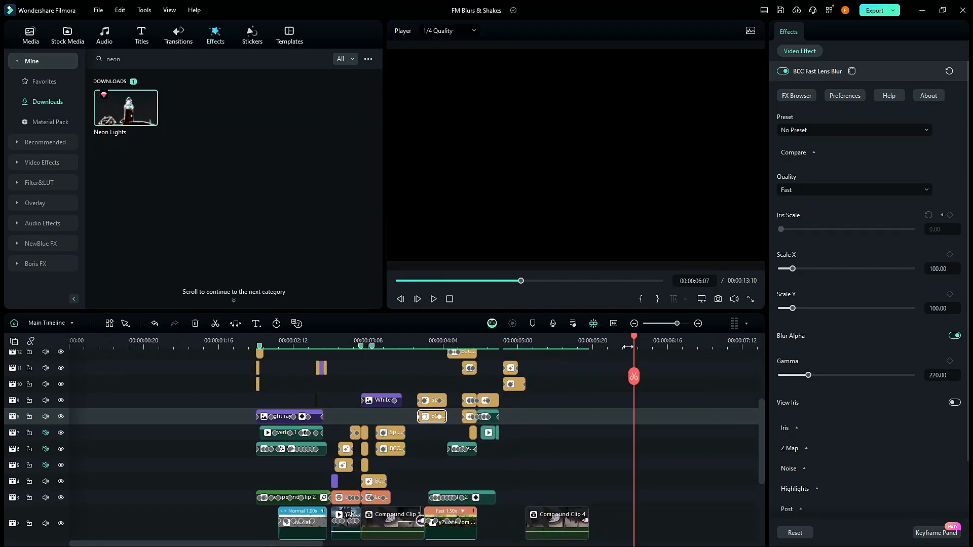
pyautogui.click(363, 346)
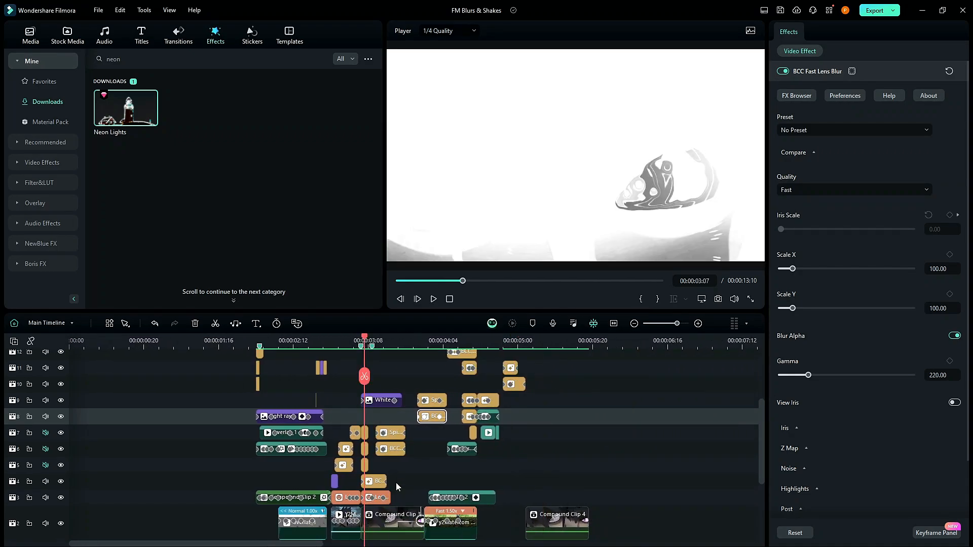
pyautogui.scroll(1, 397, 482)
pyautogui.moveTo(403, 336); pyautogui.dragTo(515, 373)
pyautogui.scroll(-1, 358, 380)
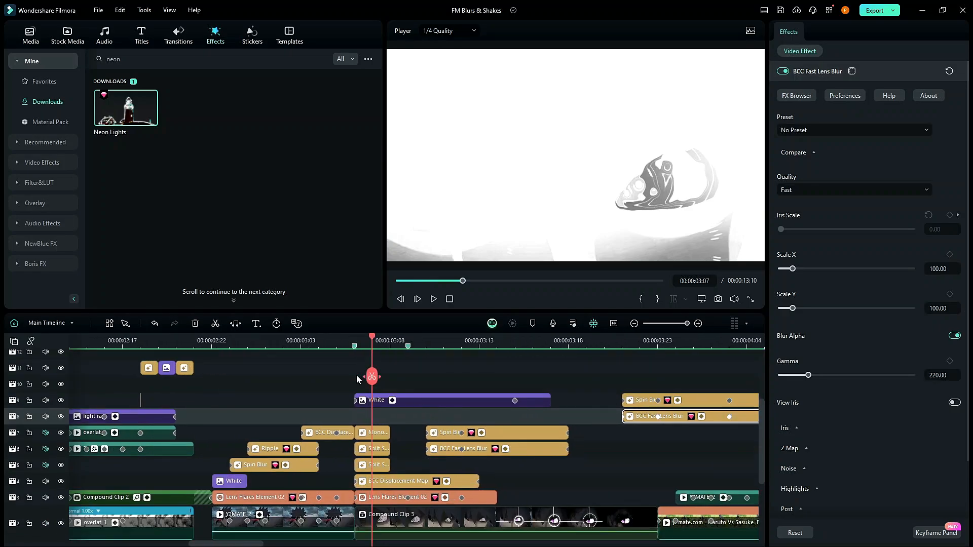
pyautogui.moveTo(321, 340); pyautogui.dragTo(319, 334)
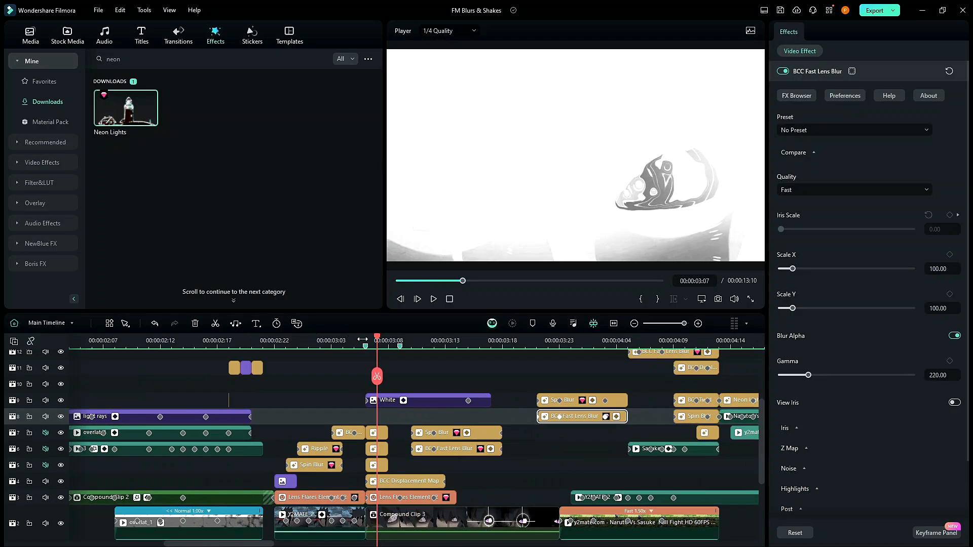
pyautogui.click(364, 339)
pyautogui.moveTo(400, 343); pyautogui.dragTo(306, 376)
# Step: Select the Mild, Spin Blur and smaller effect clips stacked above light rays and move them all down one track
pyautogui.scroll(2, 324, 420)
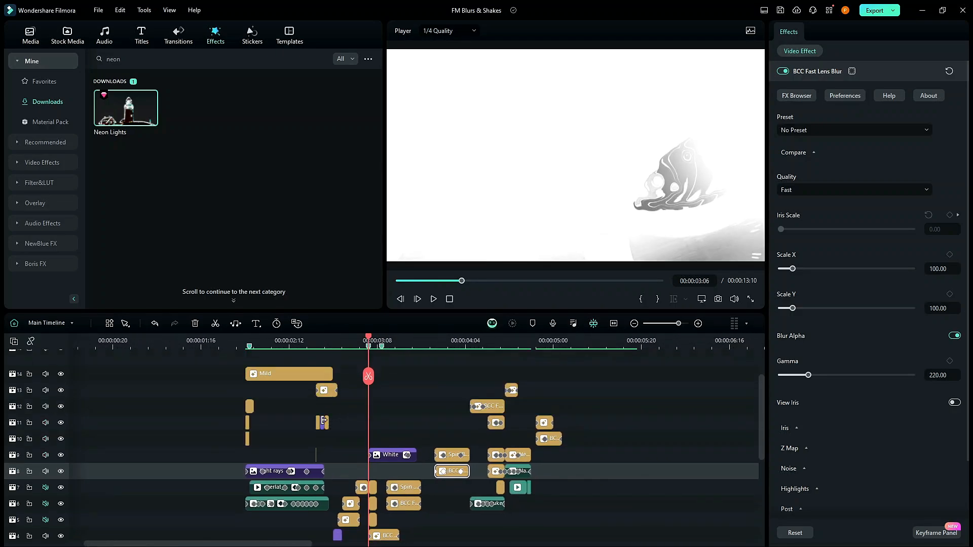
pyautogui.moveTo(201, 361); pyautogui.dragTo(350, 488)
pyautogui.scroll(3, 655, 475)
pyautogui.click(654, 474)
pyautogui.click(259, 340)
pyautogui.scroll(3, 365, 408)
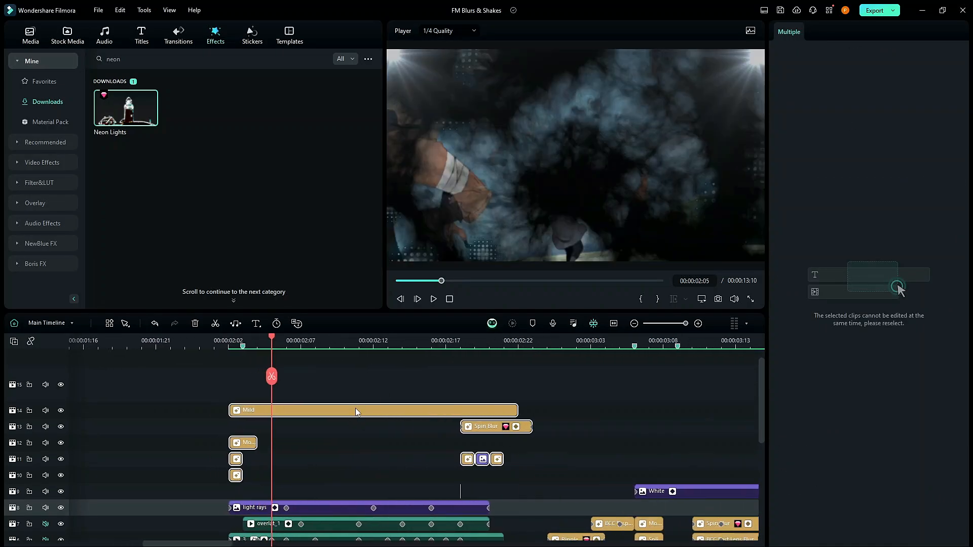
pyautogui.moveTo(356, 412); pyautogui.dragTo(357, 427)
pyautogui.scroll(-3, 339, 349)
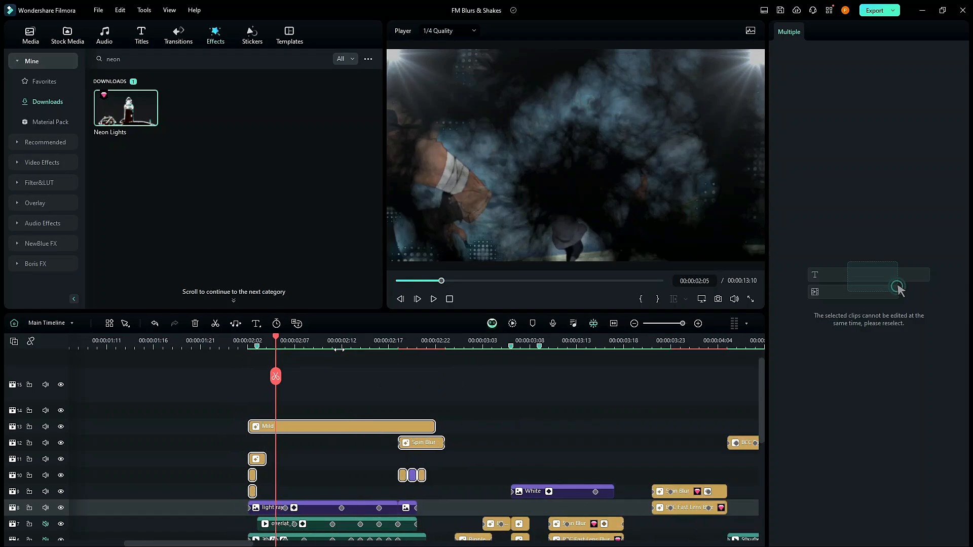
# Step: Review the whole layer stack down to the music track and scrub the edit from 00:00:02:01 to 00:00:05:10
pyautogui.scroll(-2, 339, 349)
pyautogui.scroll(-10, 382, 410)
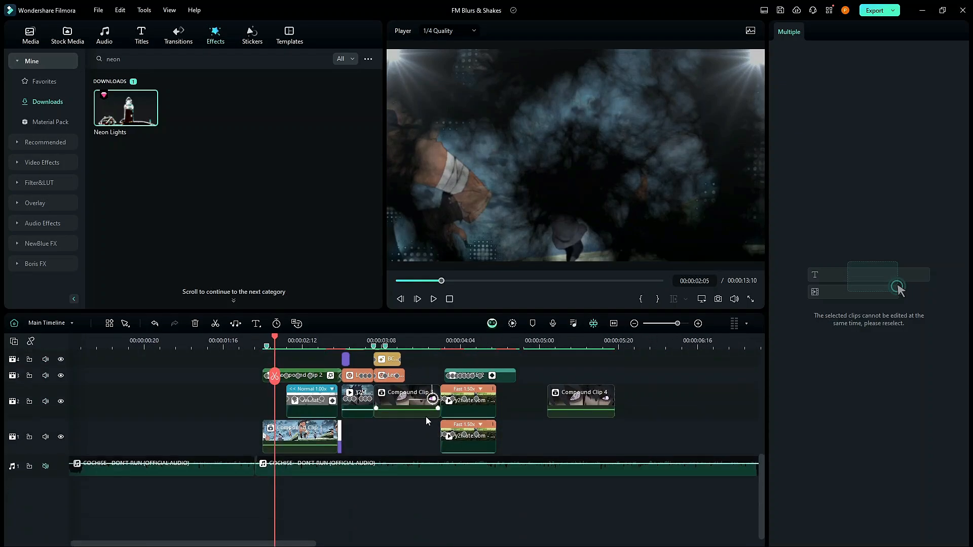
pyautogui.scroll(5, 476, 334)
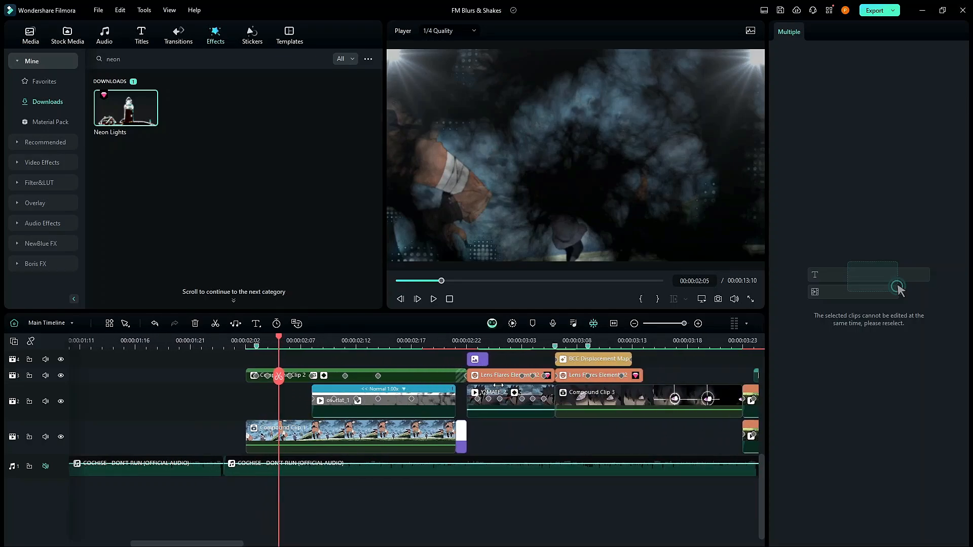
pyautogui.scroll(-7, 376, 446)
pyautogui.scroll(3, 382, 425)
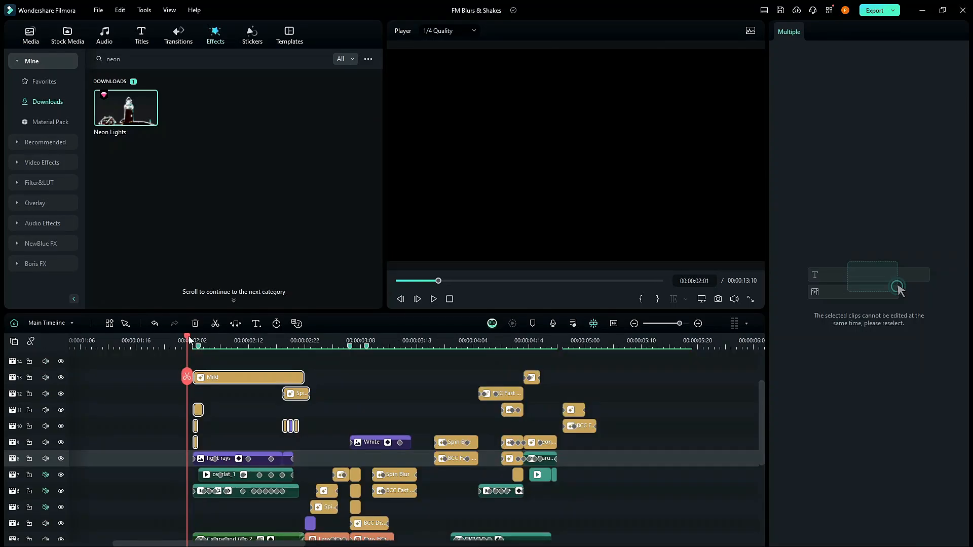
pyautogui.moveTo(189, 338); pyautogui.dragTo(642, 377)
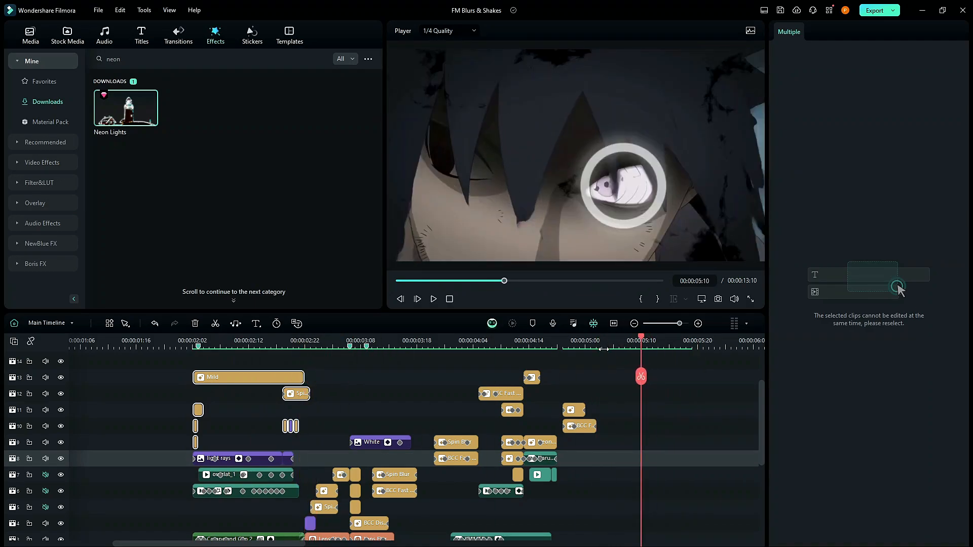
pyautogui.moveTo(590, 348); pyautogui.dragTo(521, 355)
pyautogui.moveTo(214, 340); pyautogui.dragTo(433, 353)
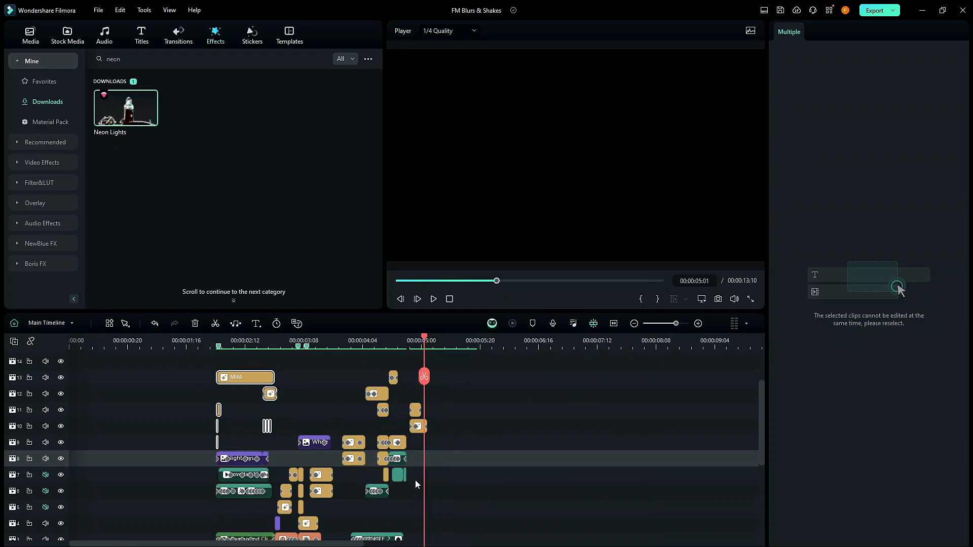